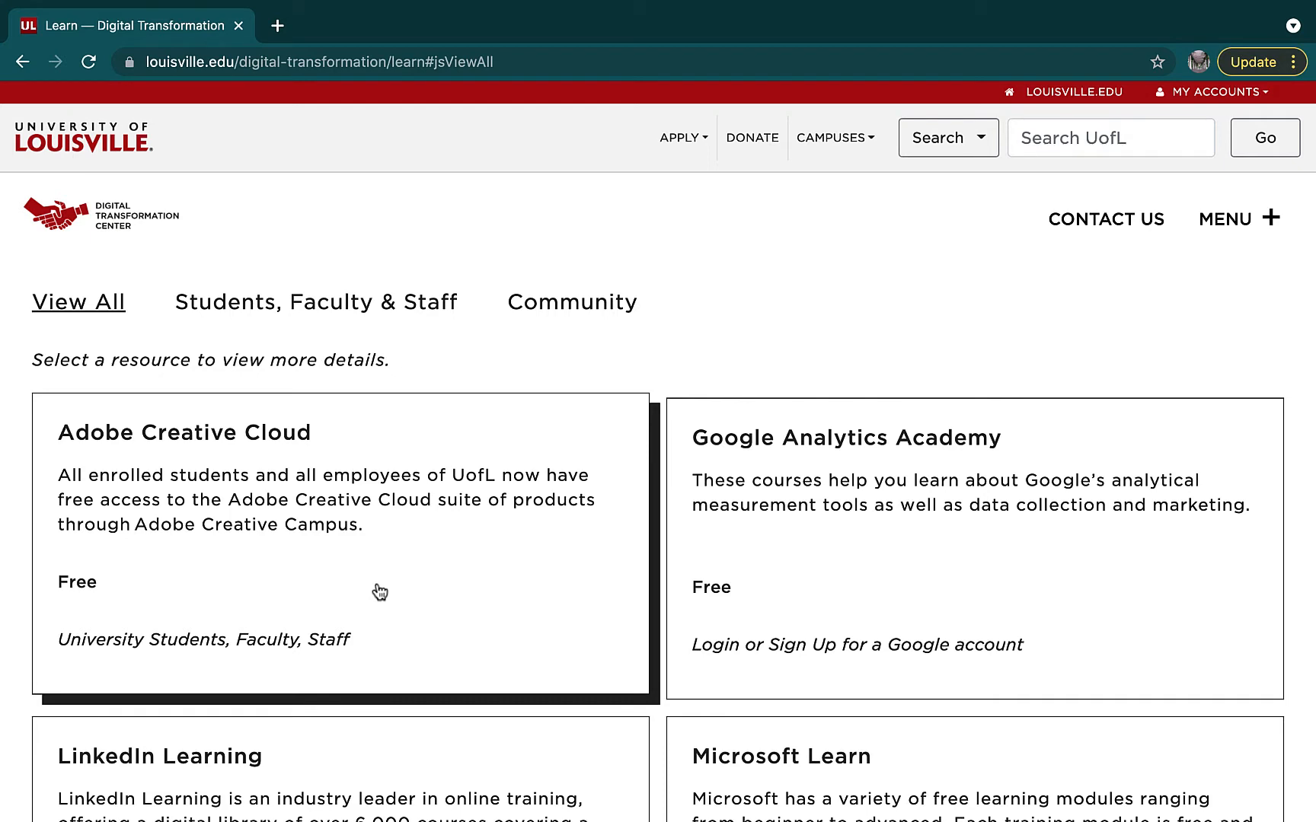
{"action": "left_click", "coordinate": [380, 592]}
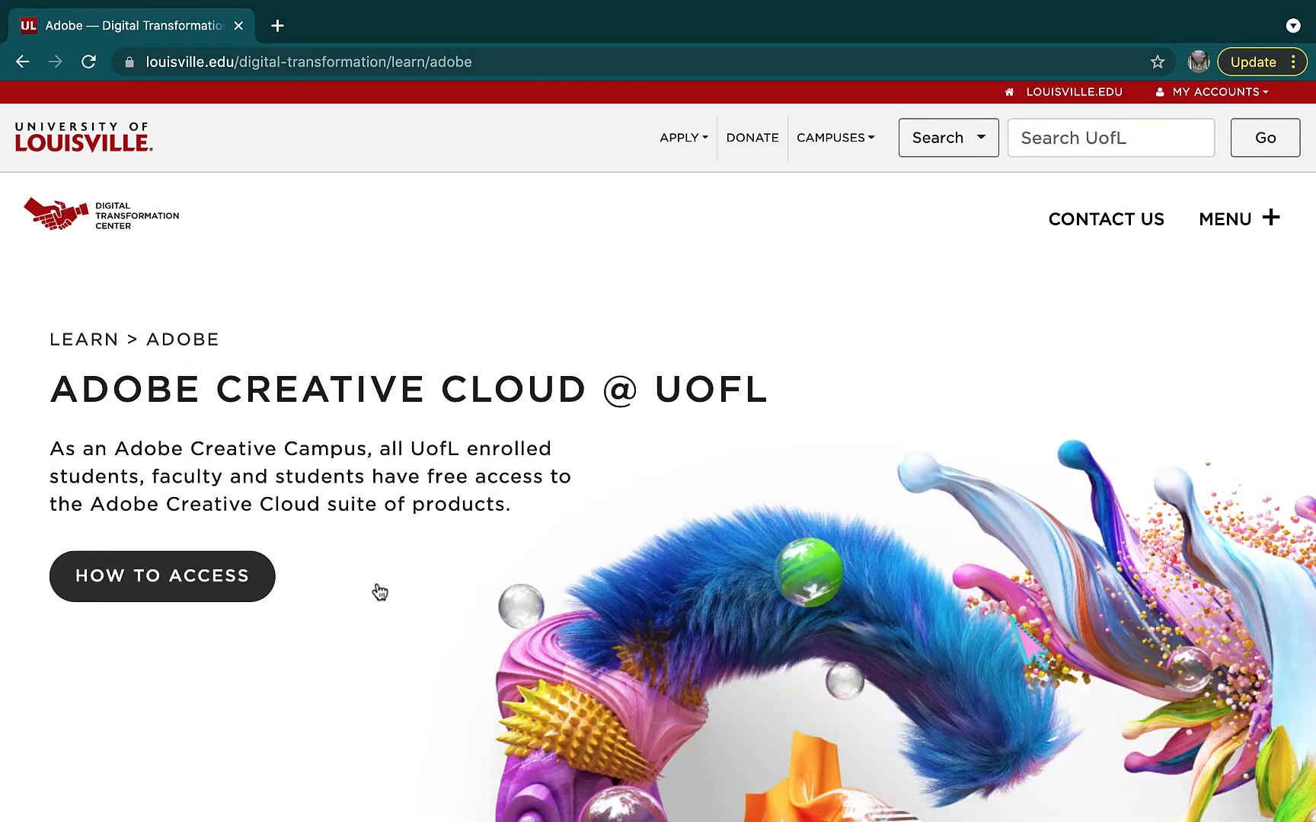
{"action": "left_click", "coordinate": [167, 593]}
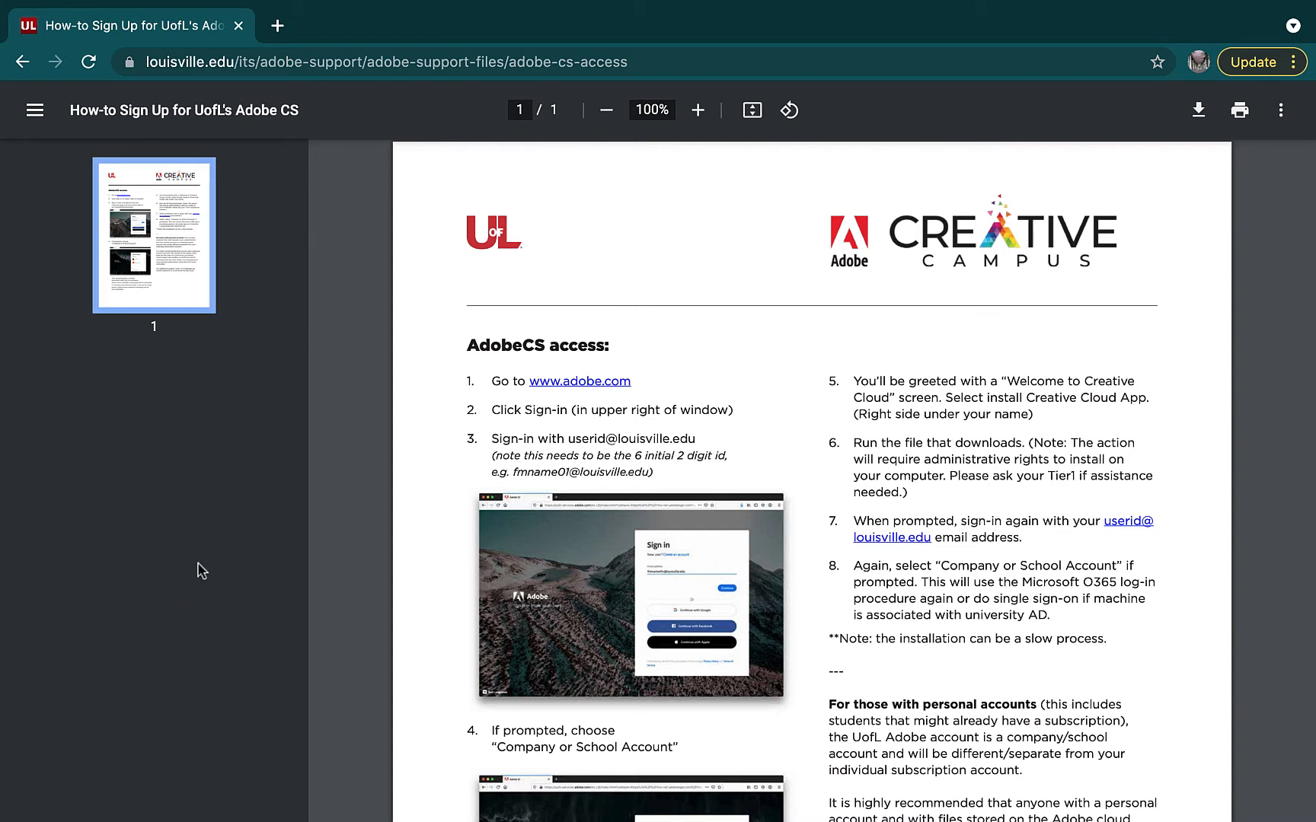
{"action": "left_click", "coordinate": [612, 382]}
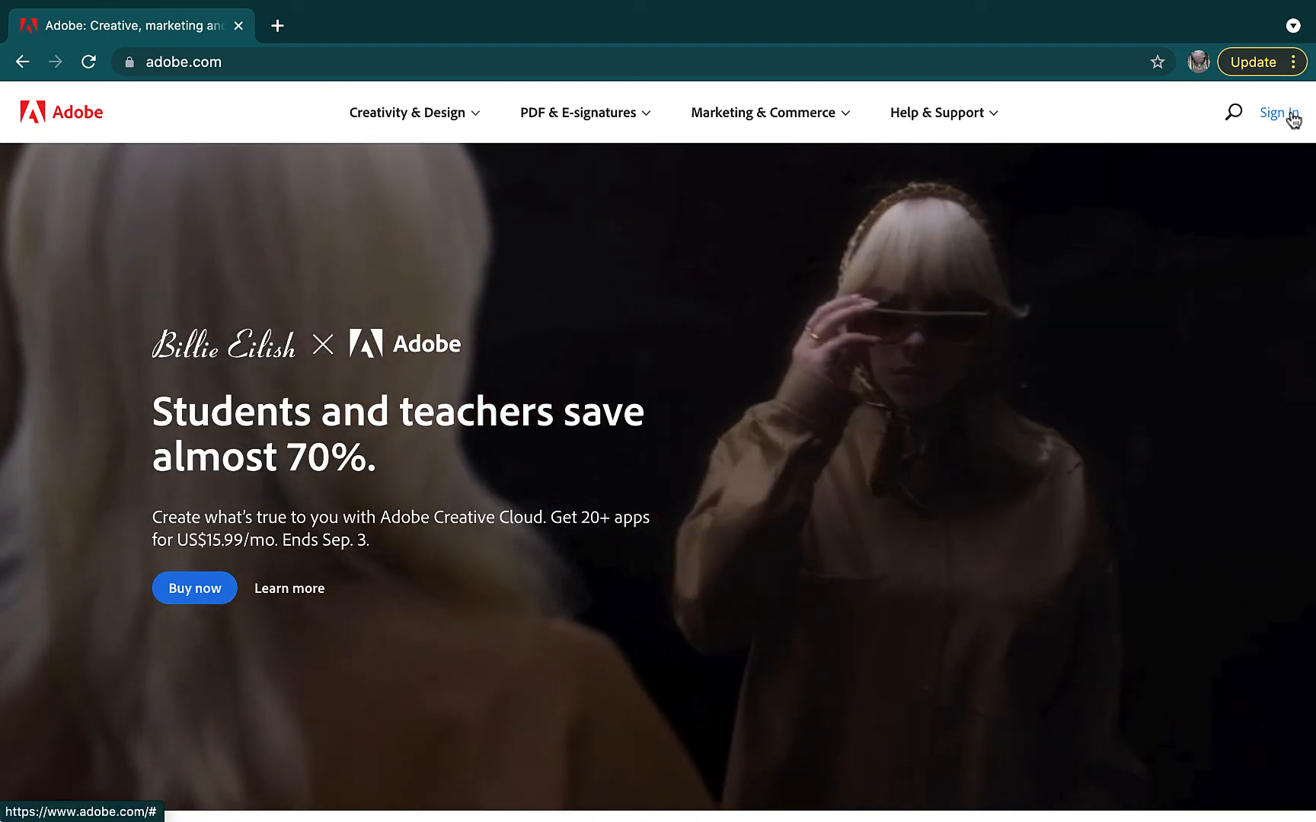
Sign in to Adobe.com with the university e-mail address as a Company or School Account
{"action": "left_click", "coordinate": [1292, 114]}
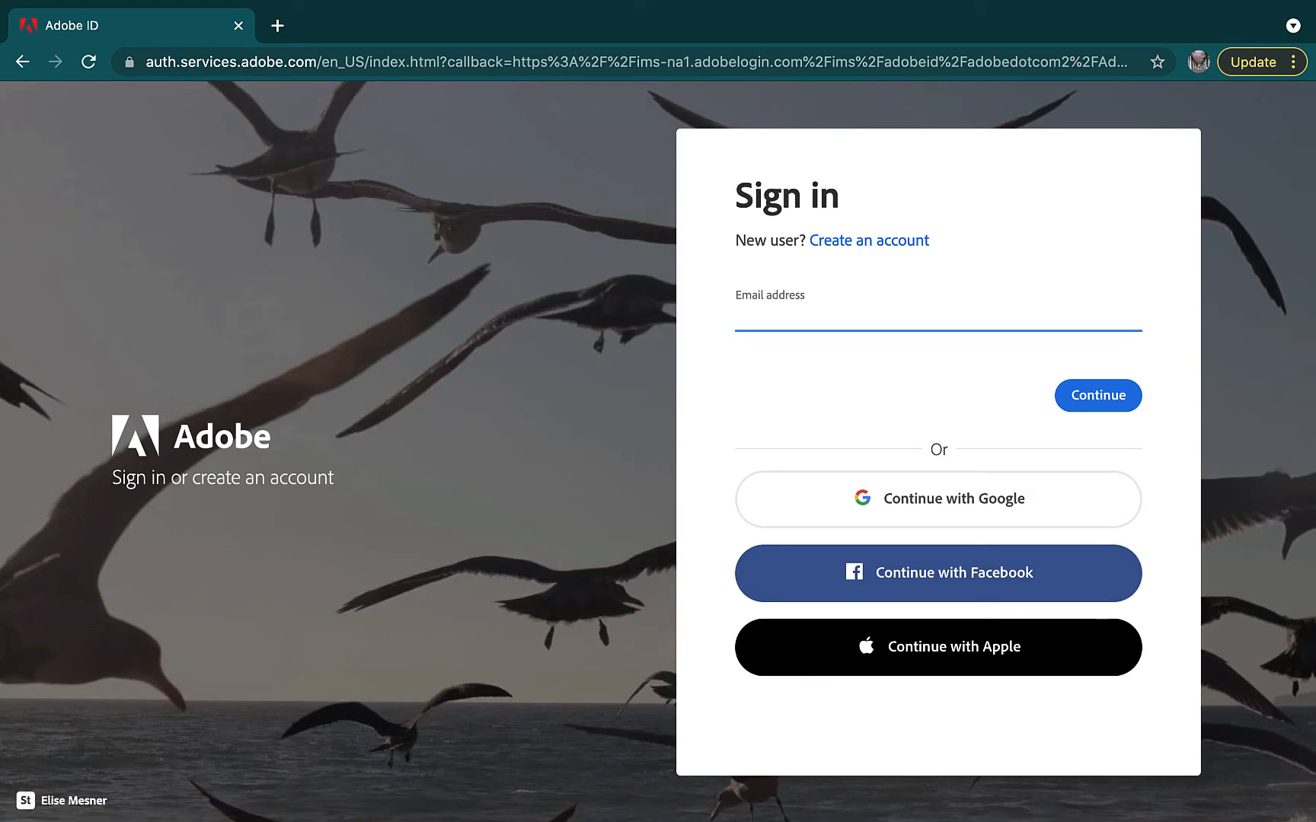
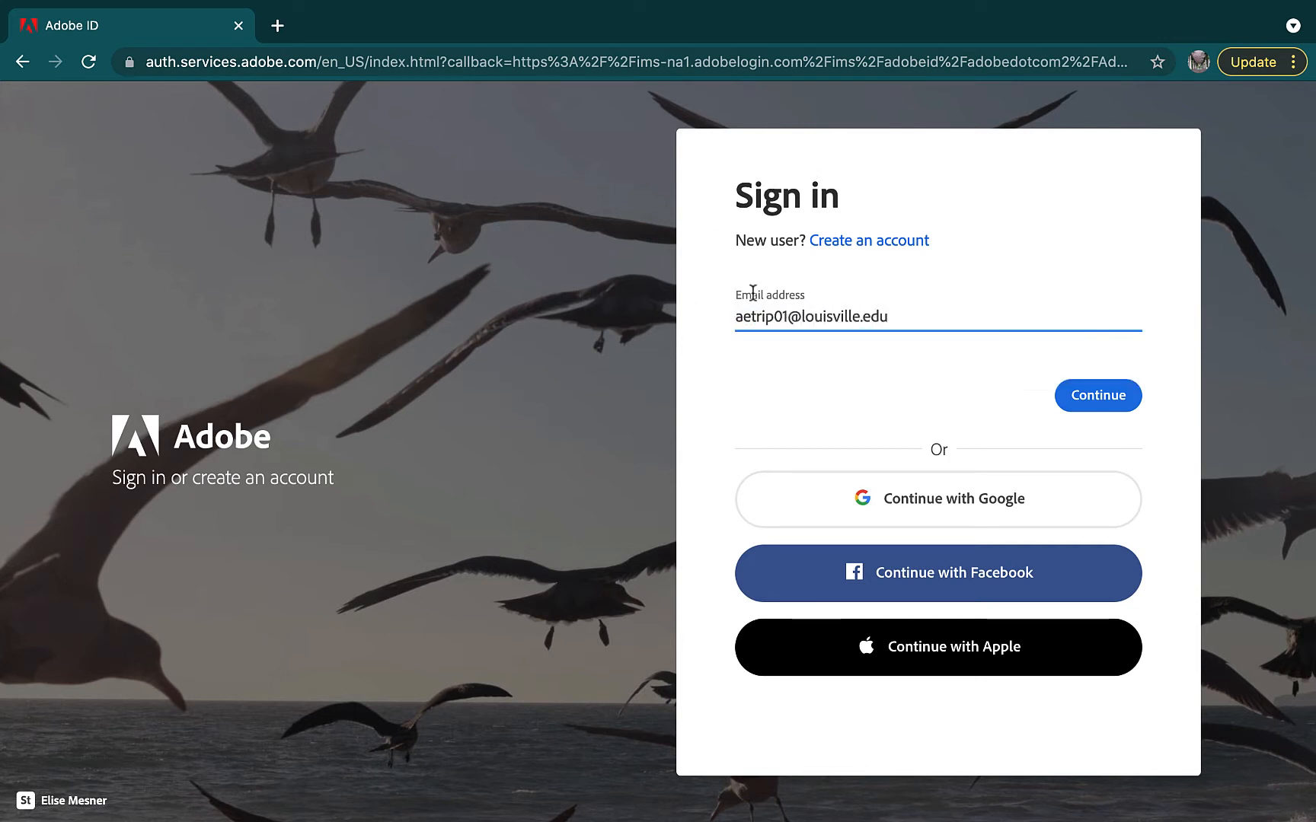
{"action": "left_click", "coordinate": [1088, 397]}
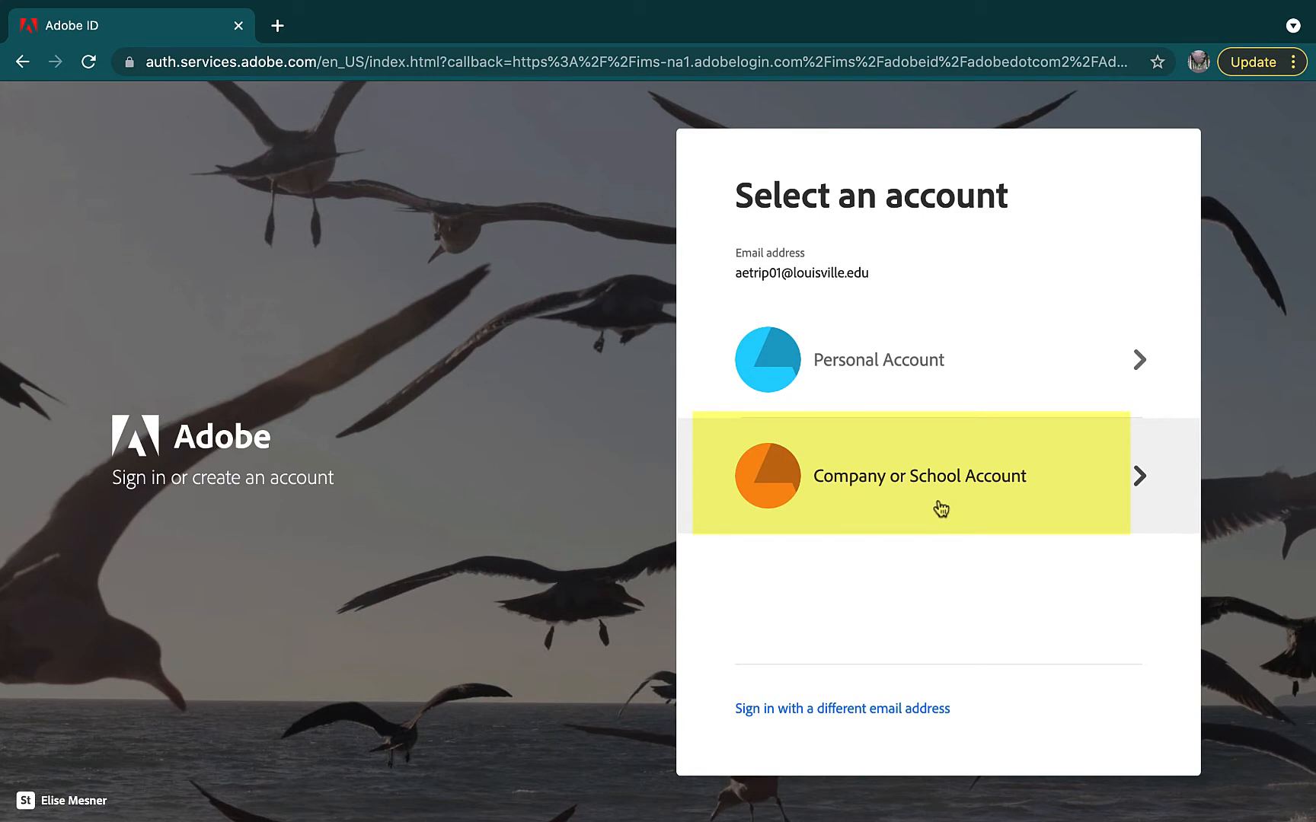
{"action": "left_click", "coordinate": [941, 509]}
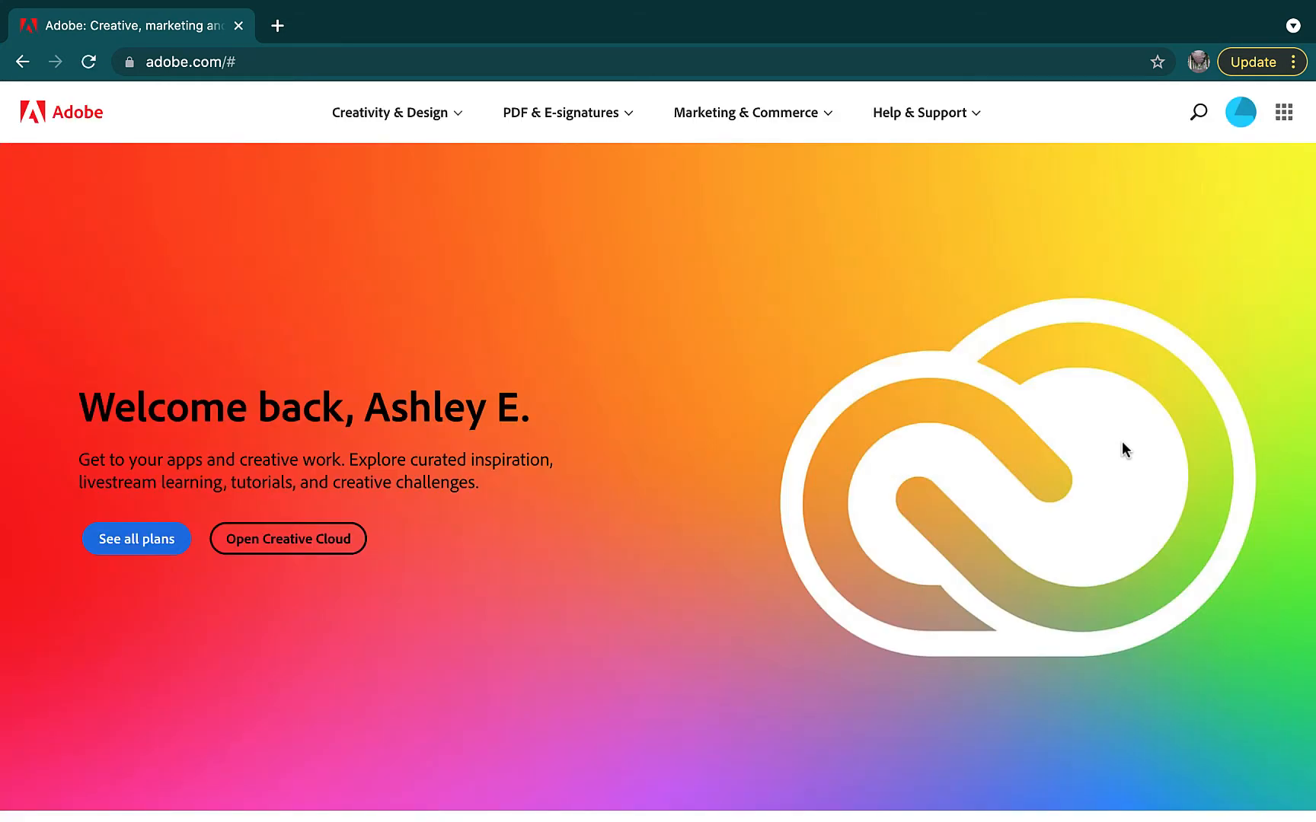
Draw a smiley annotation, then launch Spark from the Adobe.com web apps grid
{"action": "left_click_drag", "start_coordinate": [568, 227], "coordinate": [585, 268]}
{"action": "left_click_drag", "start_coordinate": [670, 280], "coordinate": [673, 281]}
{"action": "left_click_drag", "start_coordinate": [520, 390], "coordinate": [708, 404]}
{"action": "left_click", "coordinate": [1284, 114]}
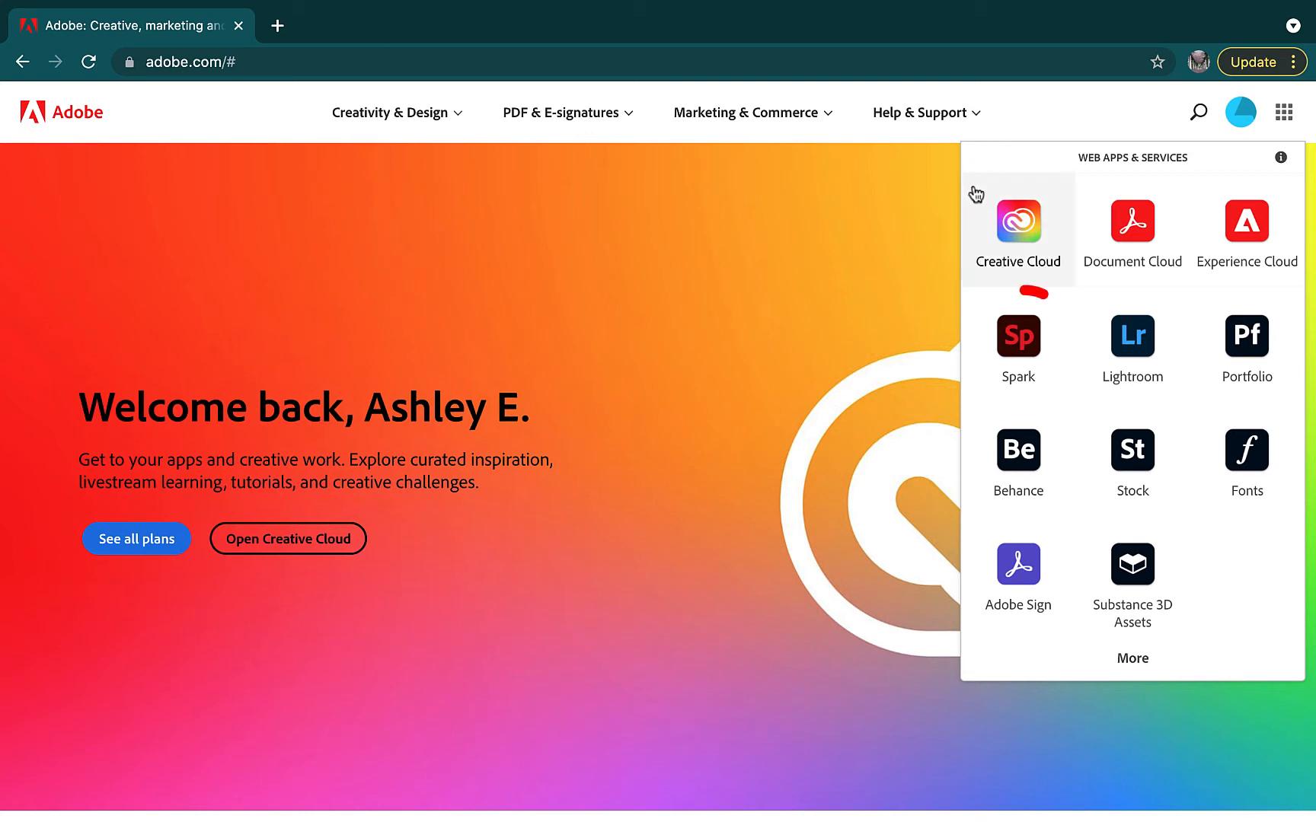
{"action": "left_click", "coordinate": [1032, 359]}
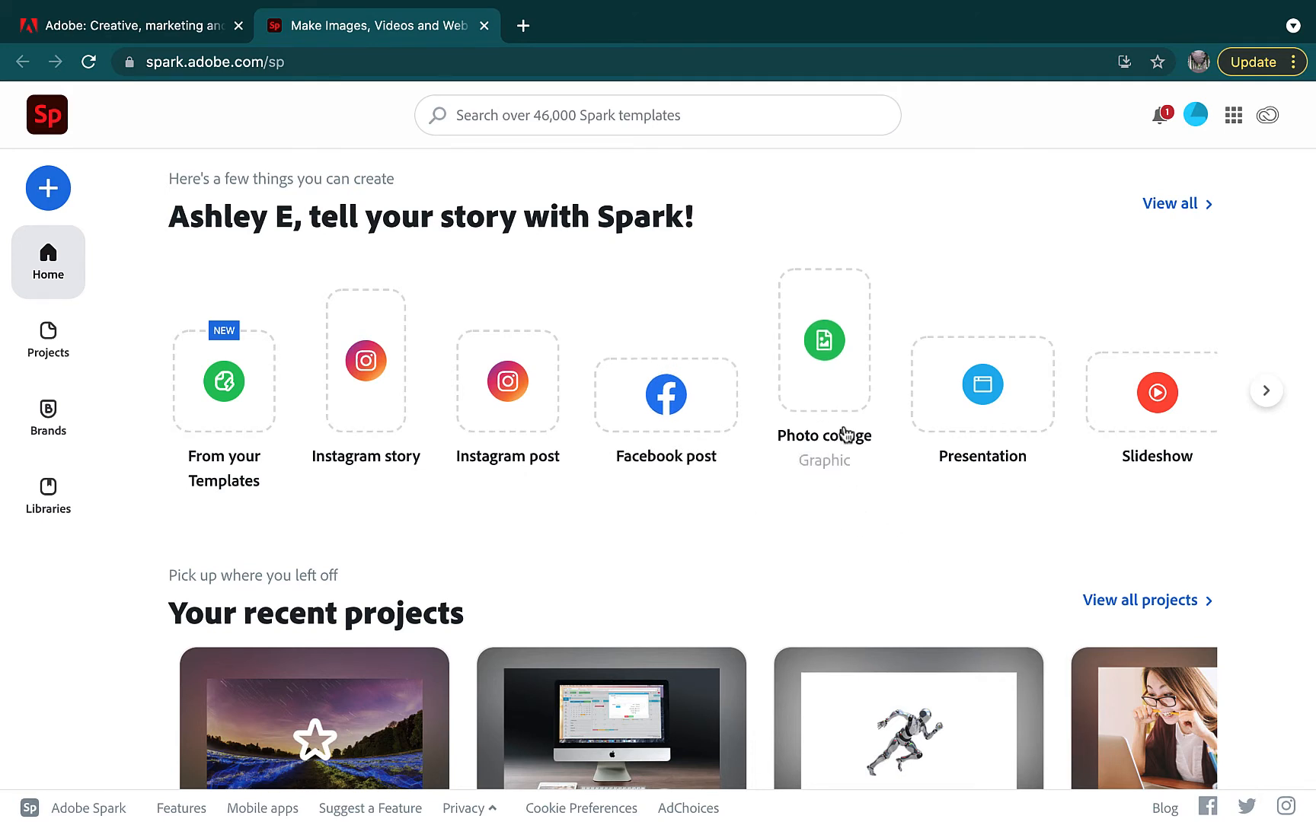
Start a new Presentation (Web Page) project from the template carousel
{"action": "left_click", "coordinate": [1265, 390]}
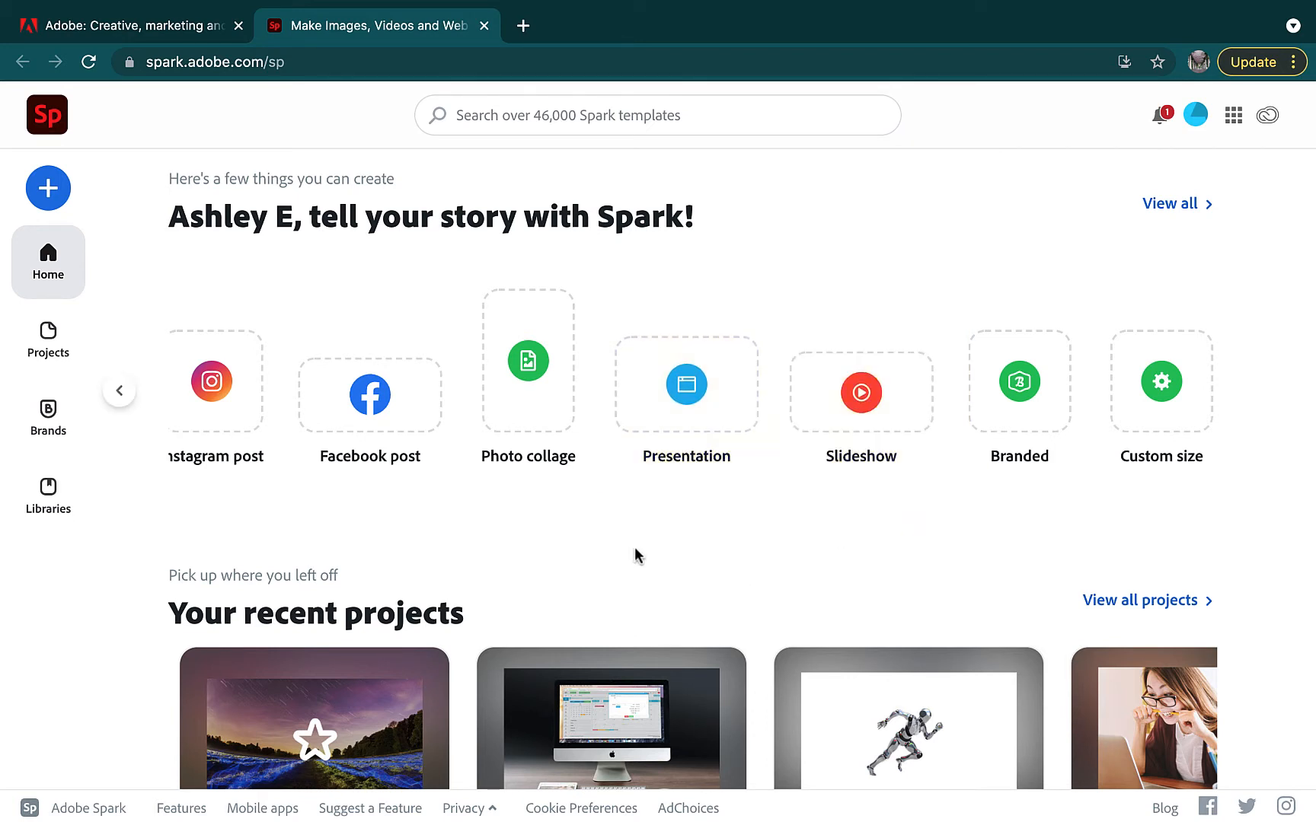
{"action": "left_click", "coordinate": [687, 365]}
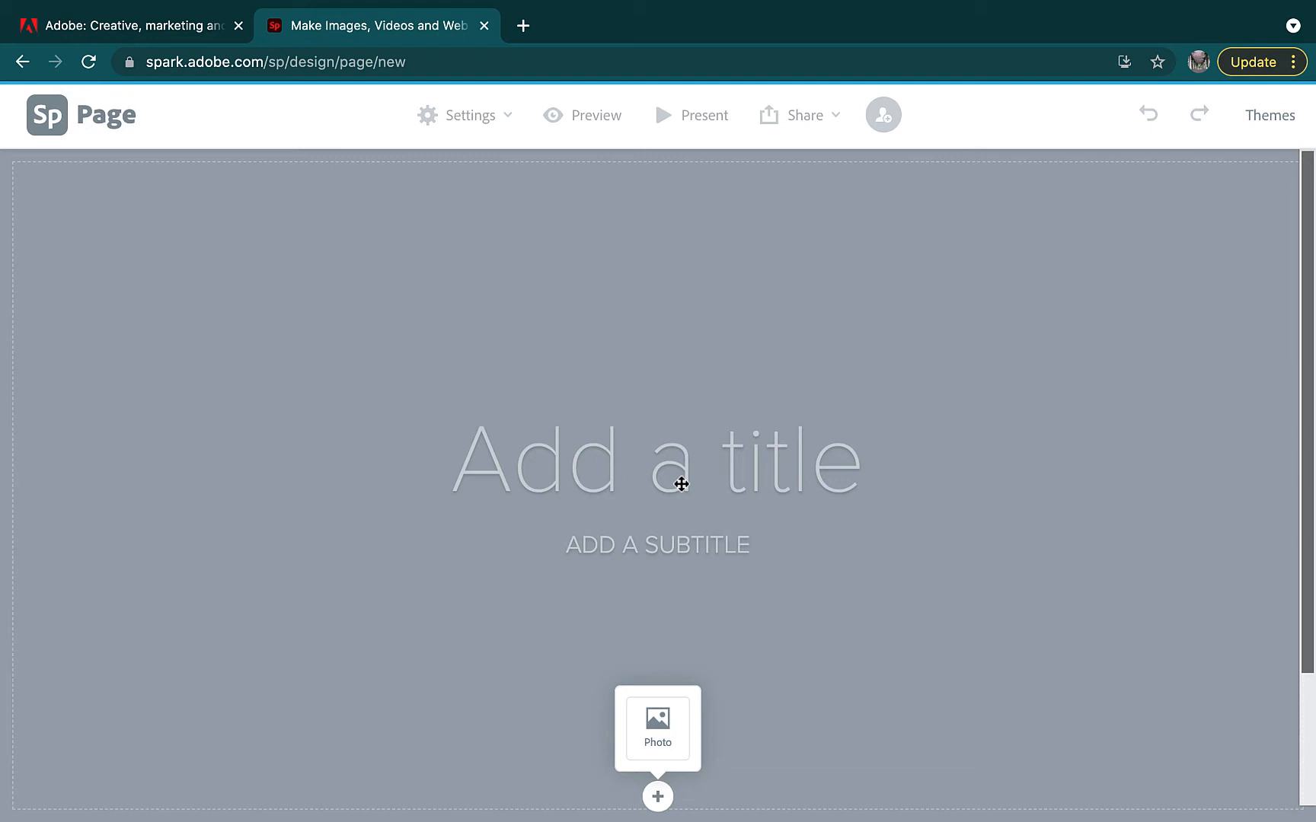
Title the page 'LEAD 256' with the subtitle 'FALL 2021 UOFL'
{"action": "left_click", "coordinate": [681, 484]}
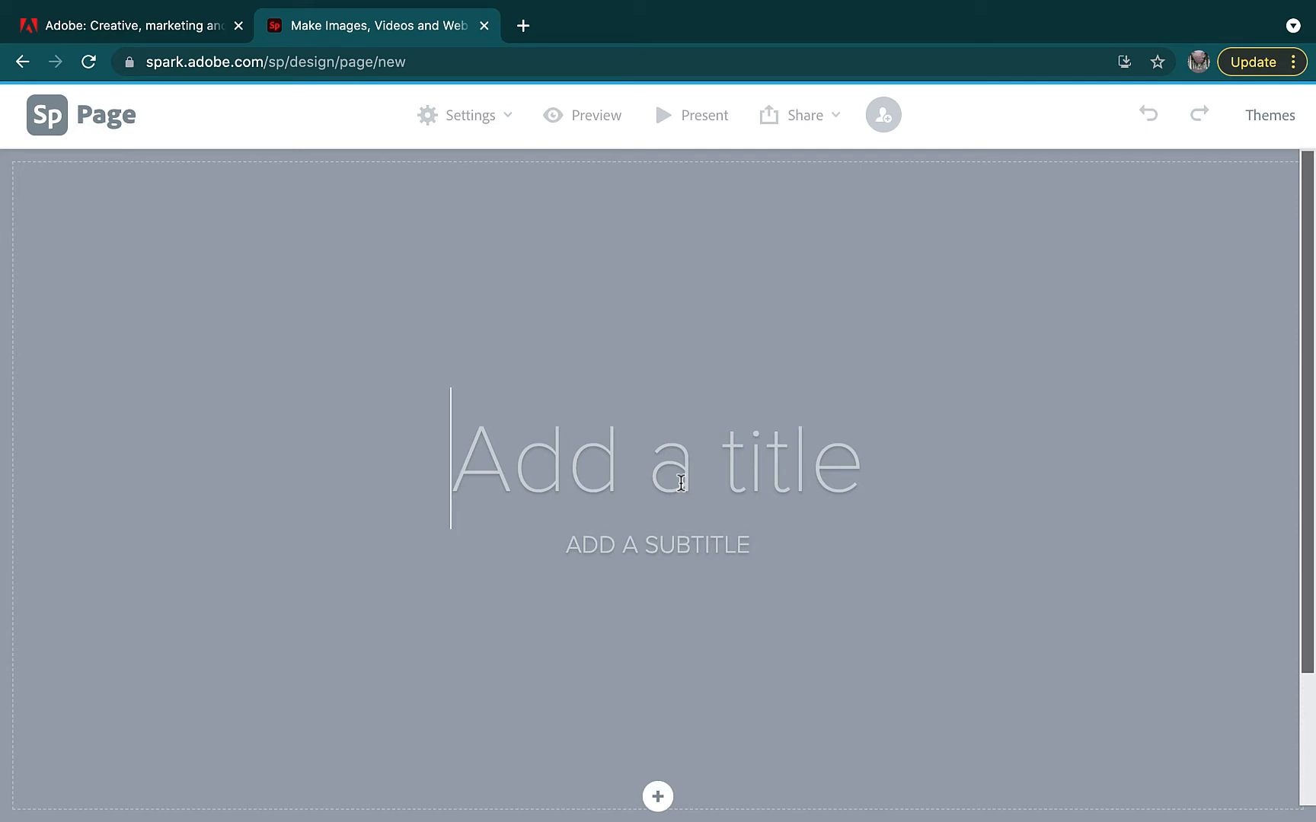
{"action": "type", "text": "LEAD"}
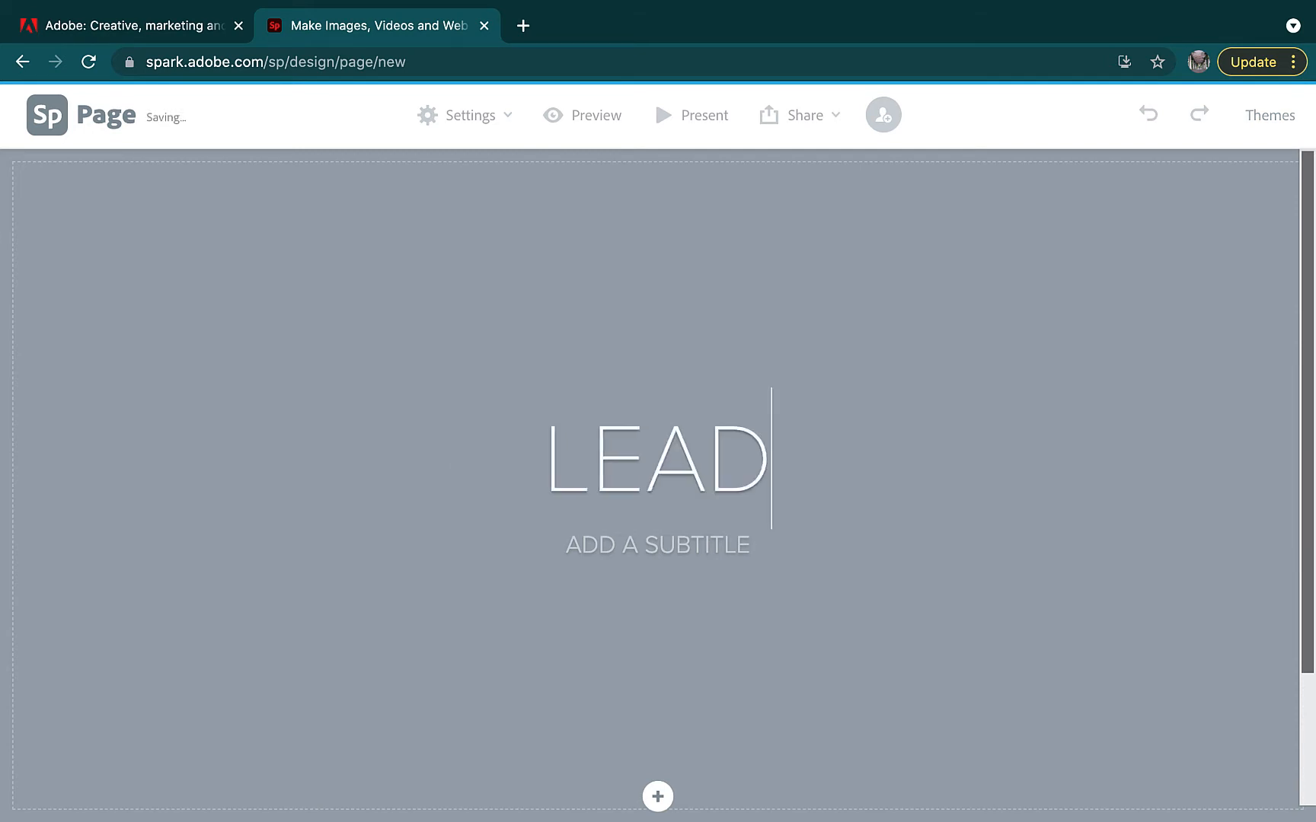
{"action": "type", "text": " 256"}
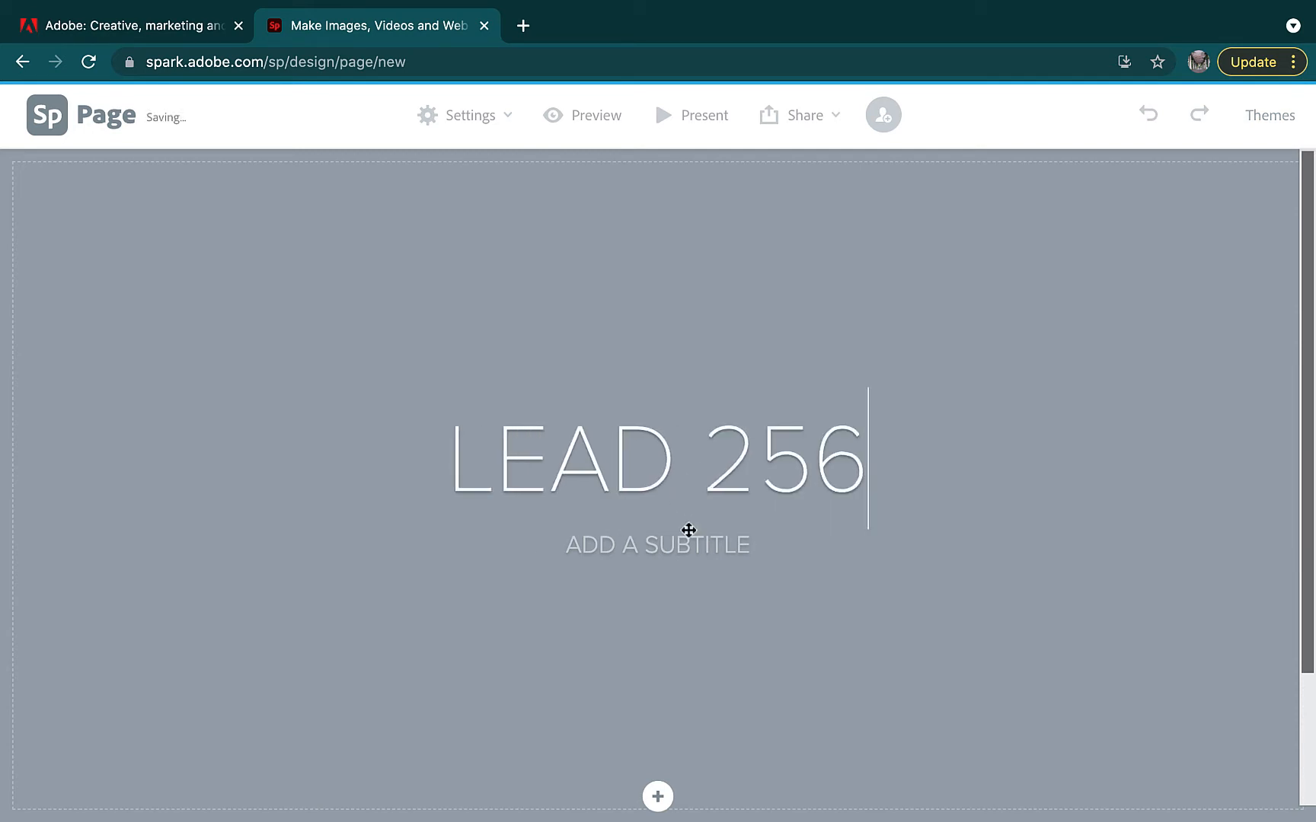
{"action": "left_click", "coordinate": [688, 532]}
{"action": "type", "text": "FALL 20"}
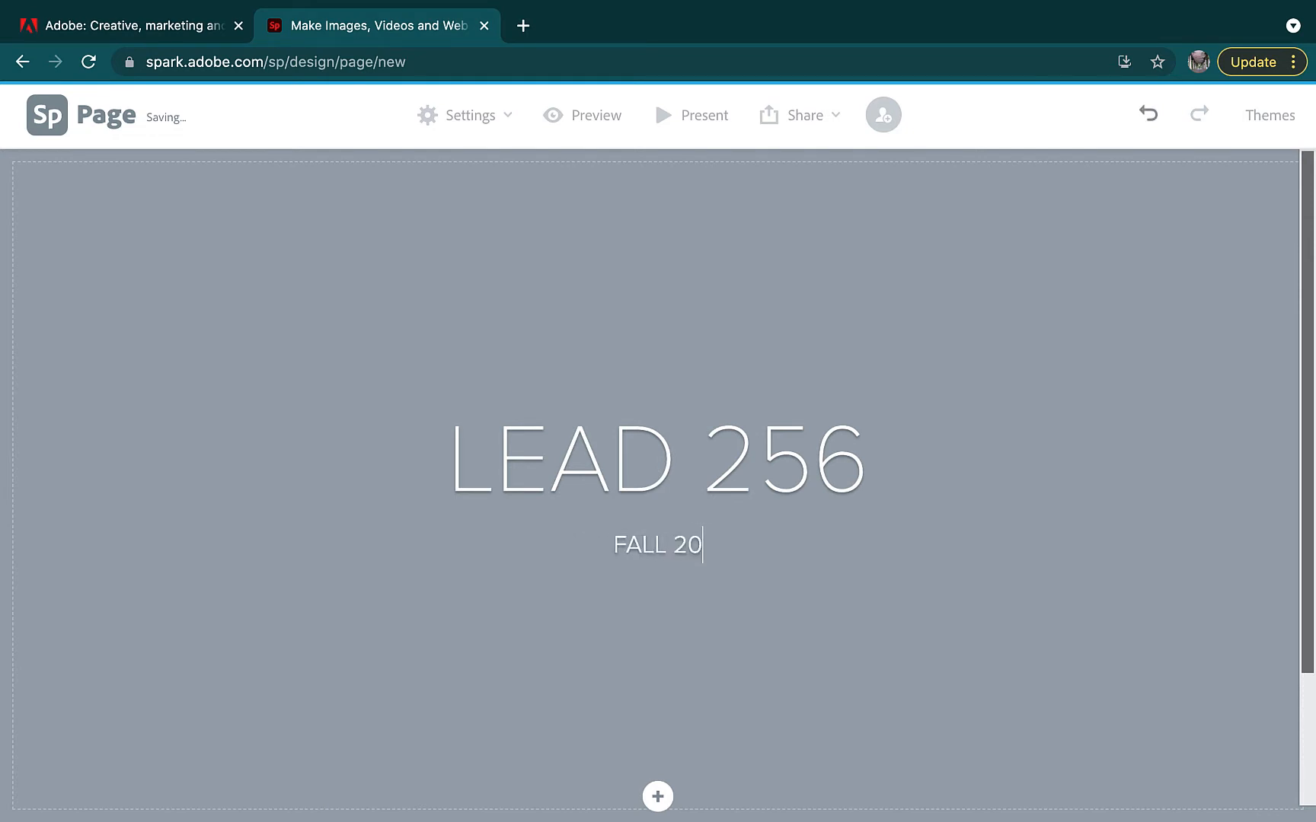
{"action": "type", "text": "21 UOF"}
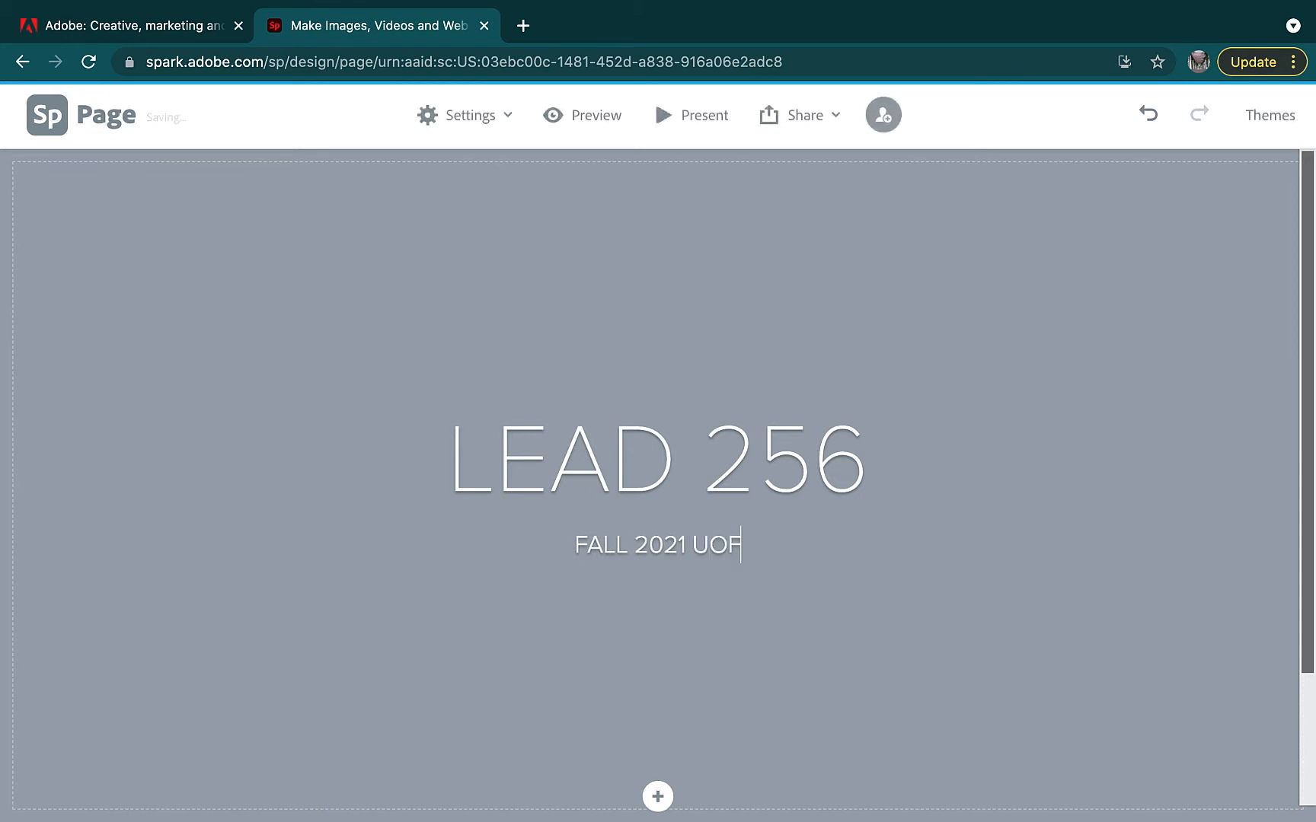
{"action": "type", "text": "L"}
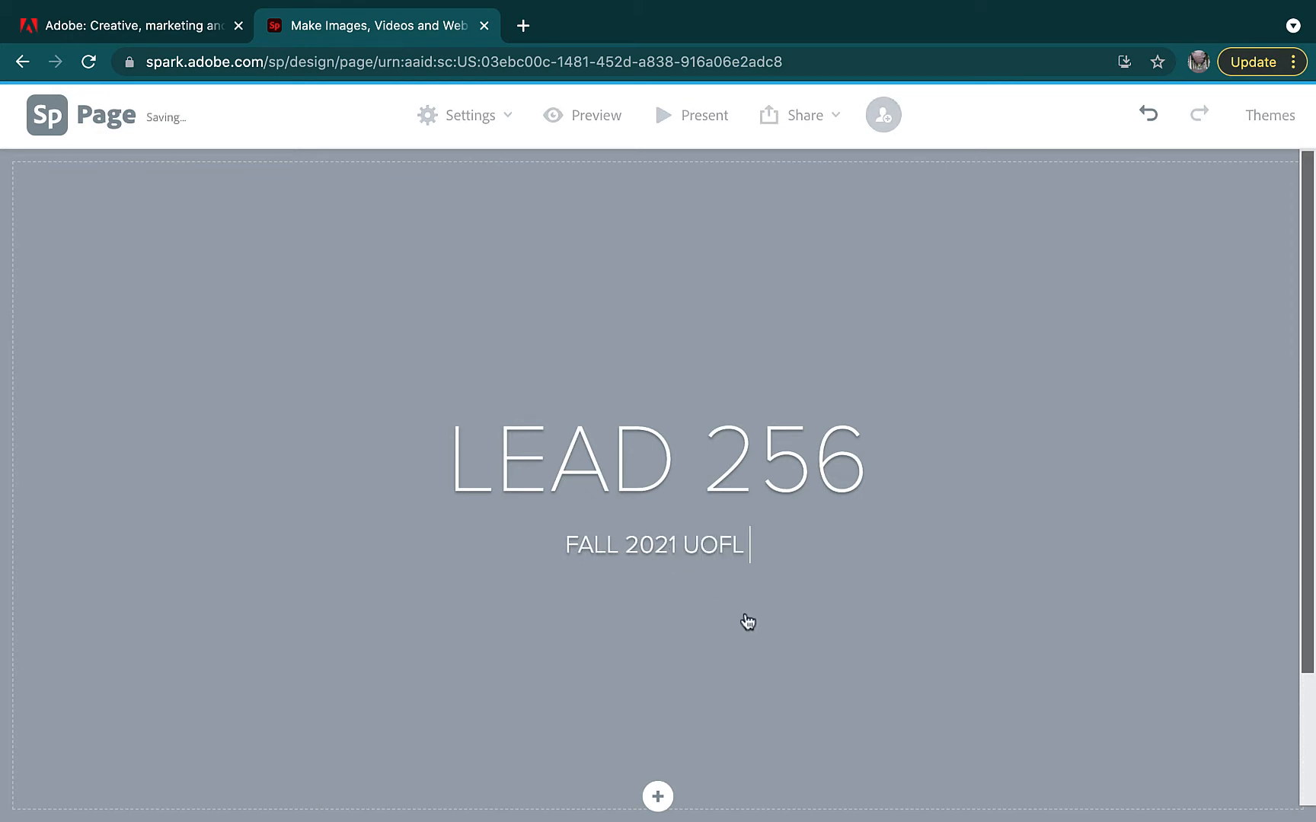
{"action": "left_click", "coordinate": [658, 796]}
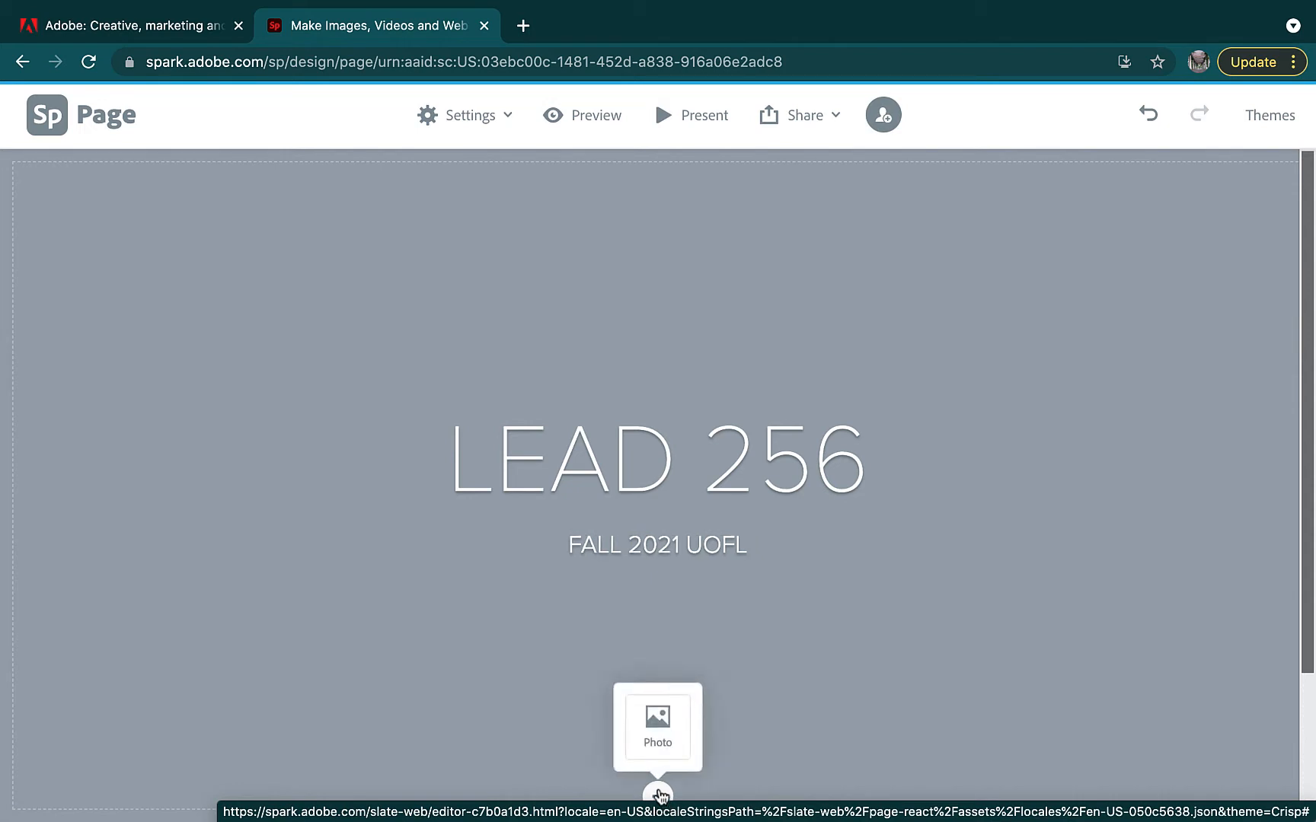
Set a free 'technology' photo of the earth as the title section background
{"action": "left_click", "coordinate": [659, 735]}
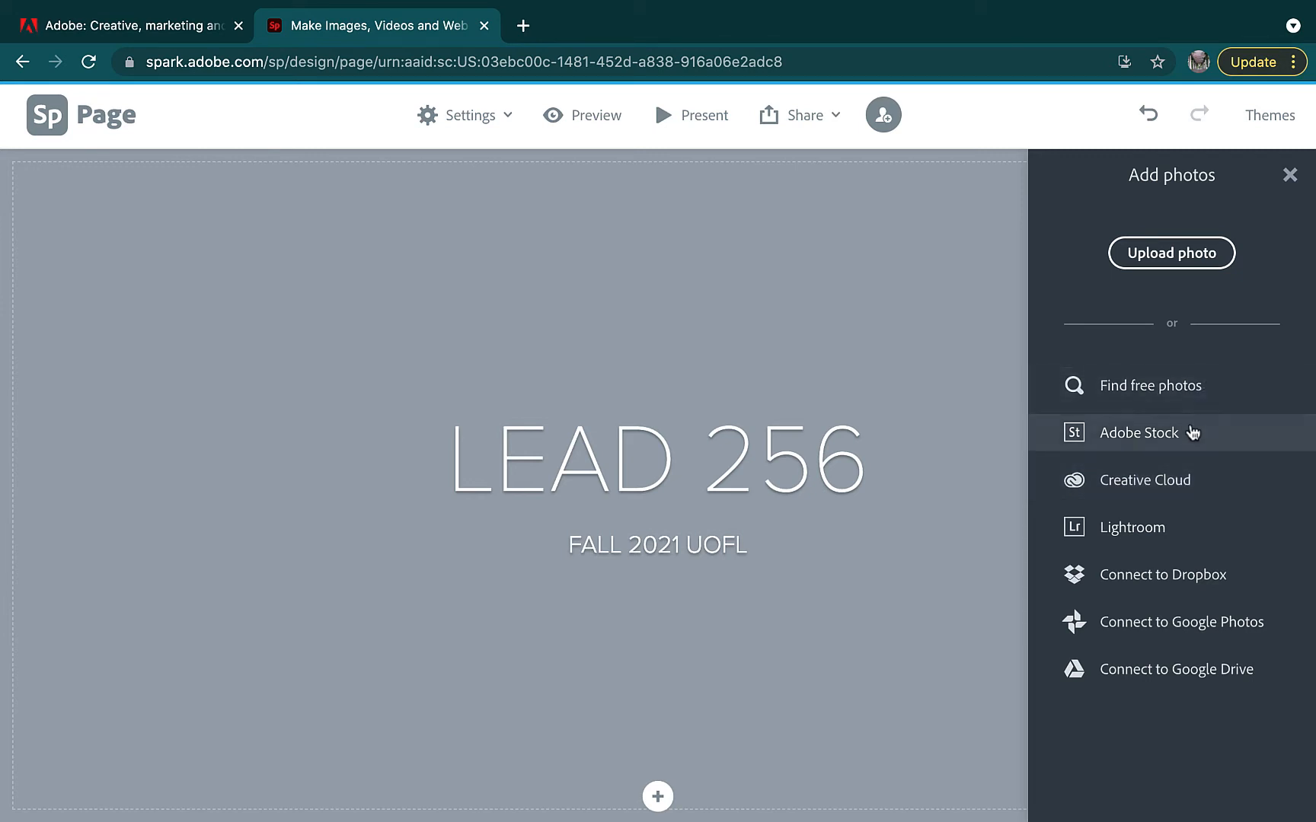
{"action": "left_click", "coordinate": [1200, 390]}
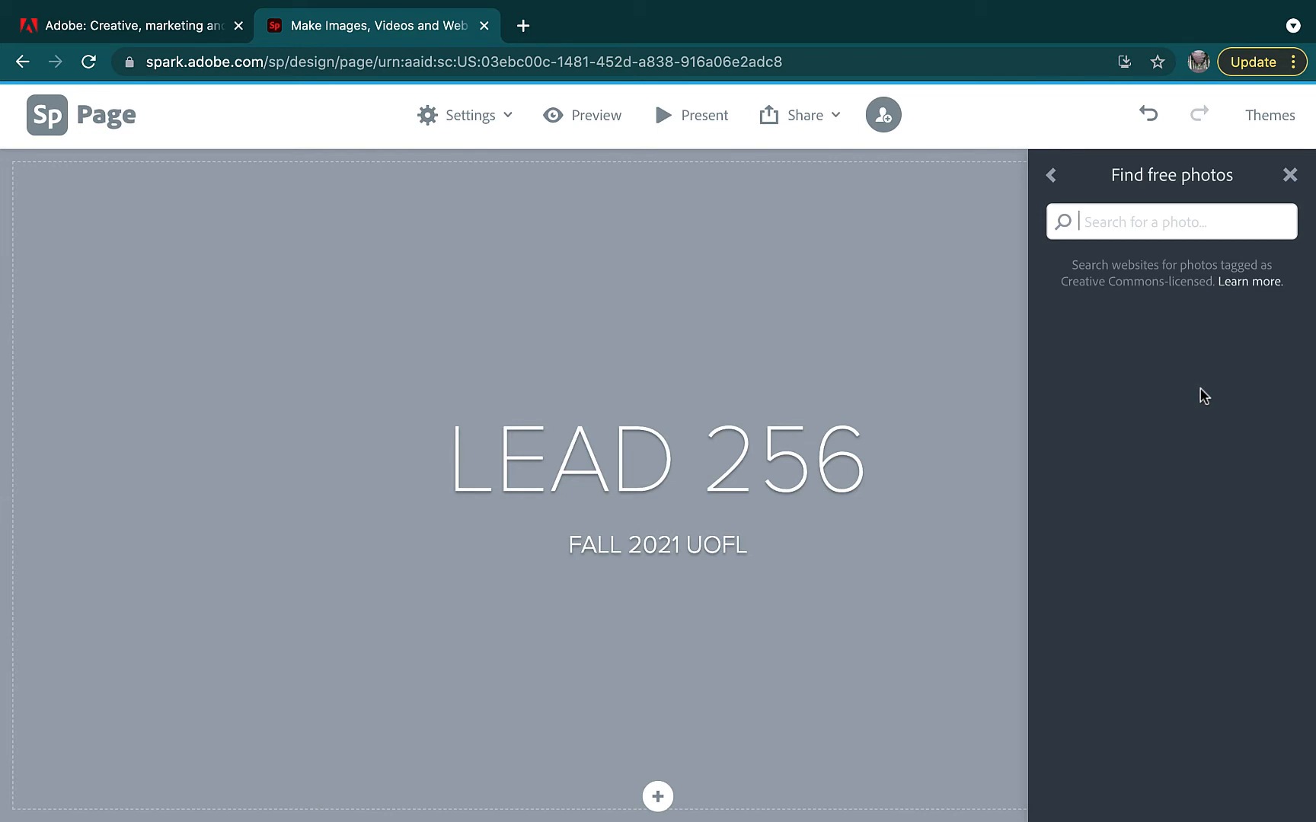
{"action": "type", "text": "technology"}
{"action": "key", "text": "Return"}
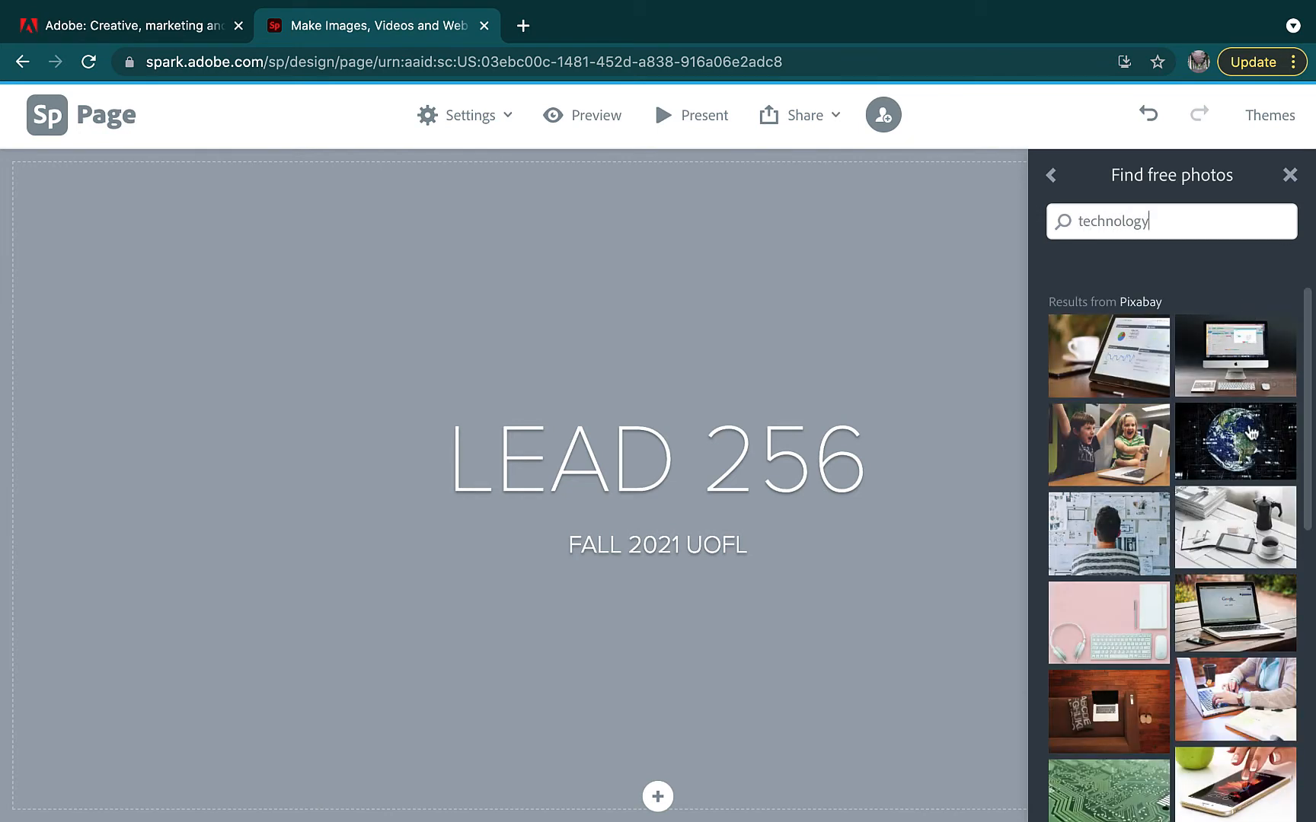
{"action": "left_click", "coordinate": [1245, 435]}
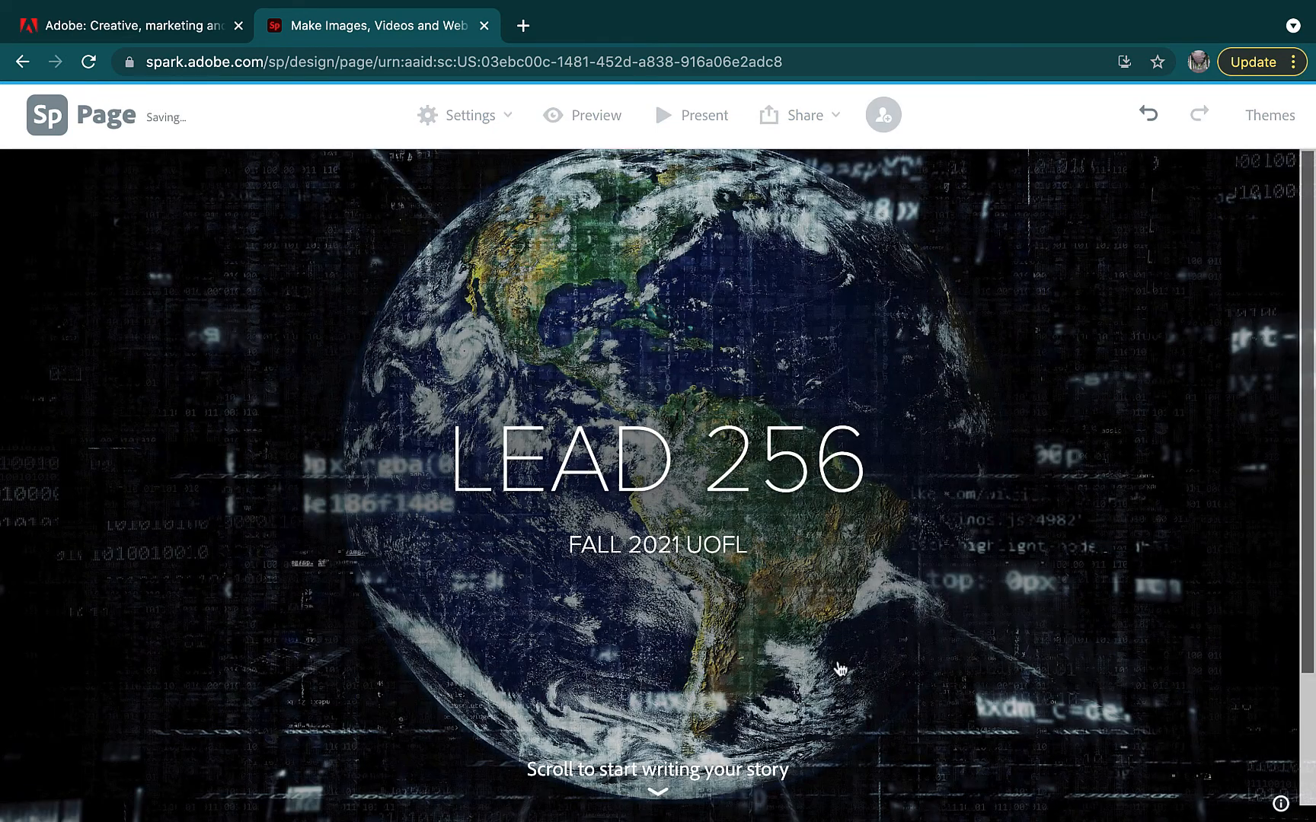
{"action": "scroll", "coordinate": [838, 668], "scroll_direction": "down", "scroll_amount": 5}
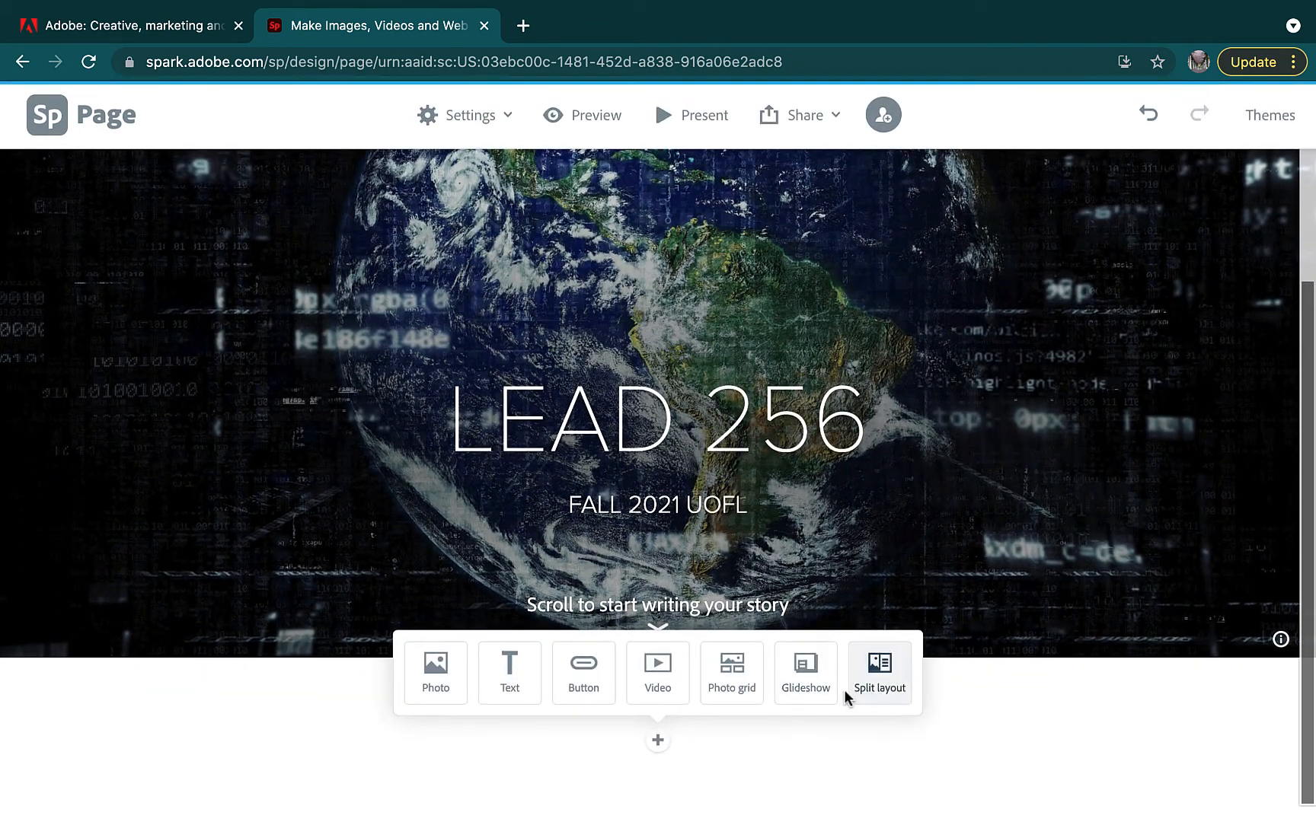
Add a split section with the kids-at-laptop photo beside the text 'hello, are you'
{"action": "left_click", "coordinate": [889, 682]}
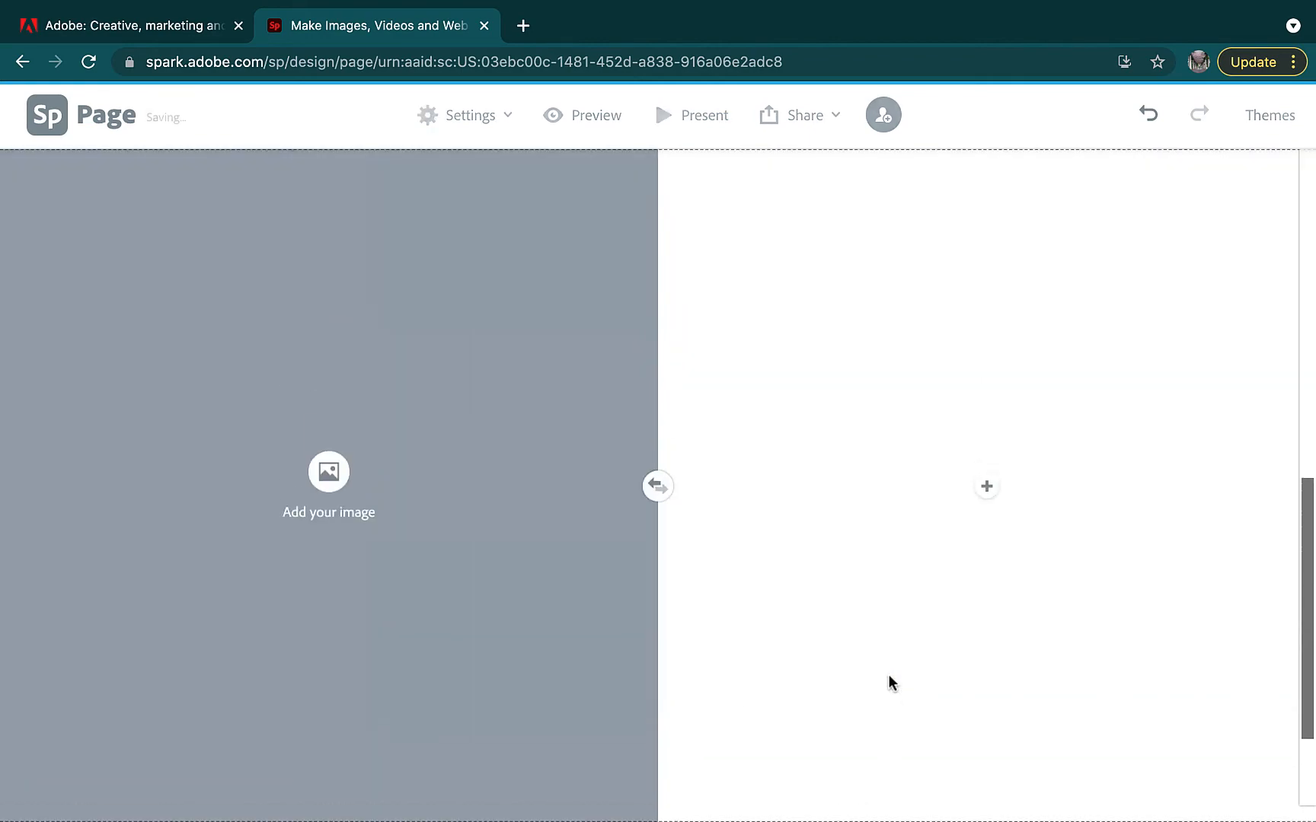
{"action": "left_click", "coordinate": [340, 484]}
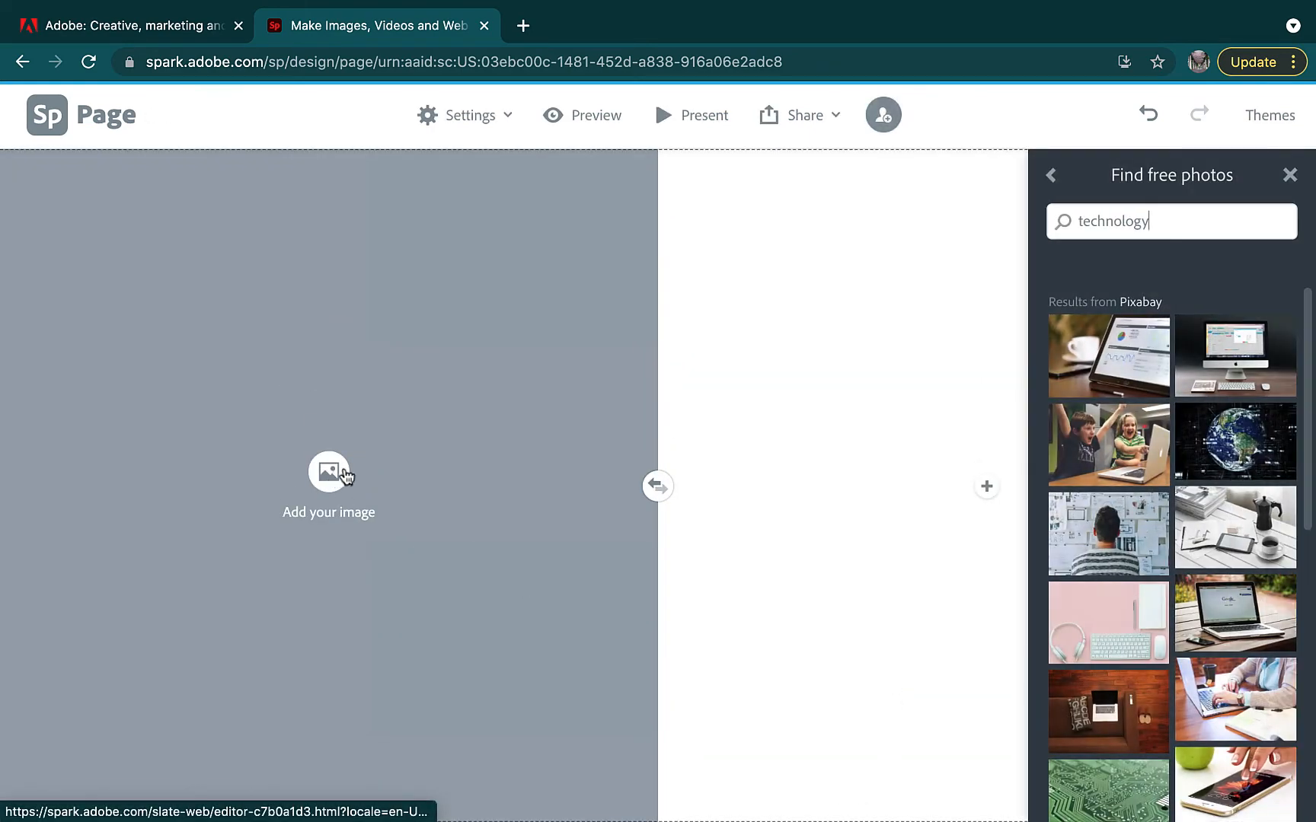
{"action": "left_click", "coordinate": [1093, 444]}
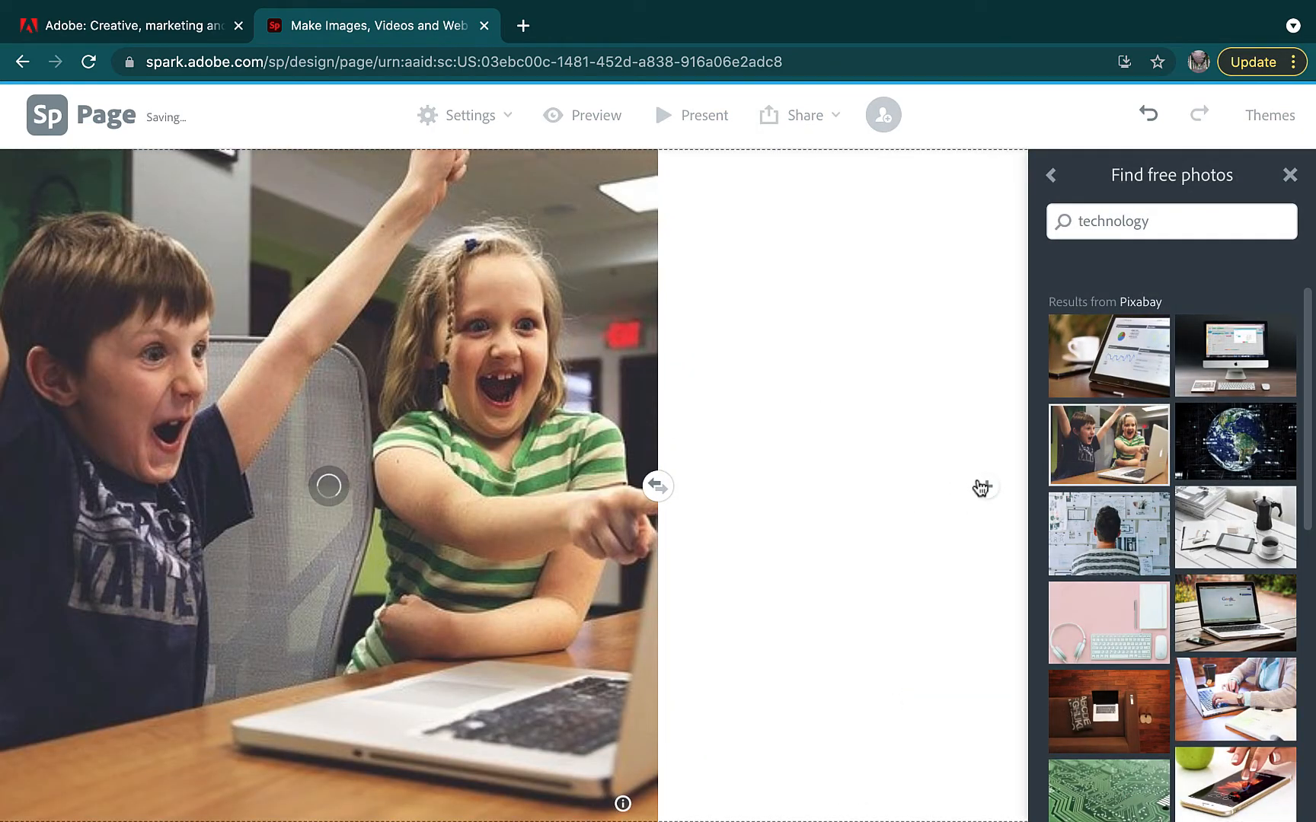
{"action": "left_click", "coordinate": [984, 486]}
{"action": "left_click", "coordinate": [952, 415]}
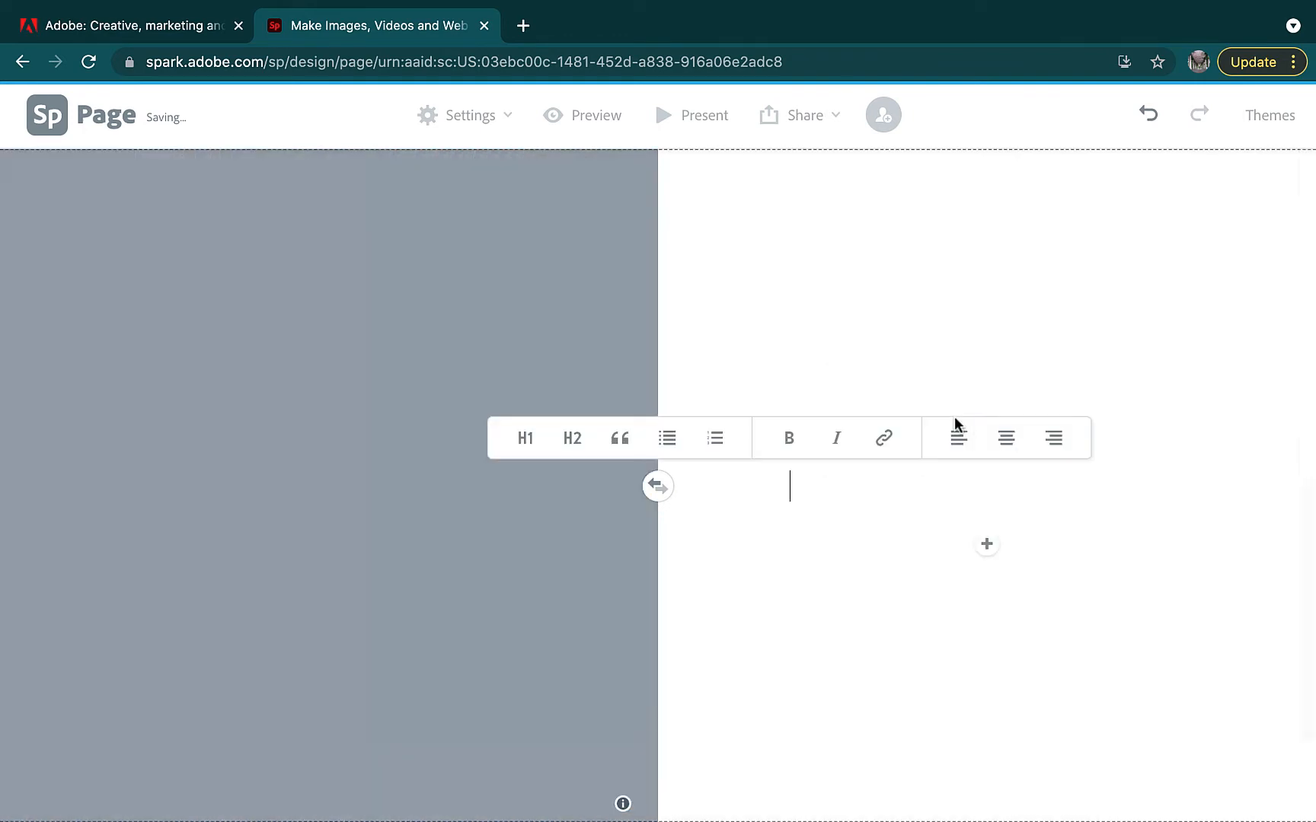
{"action": "type", "text": "hello, are you today?"}
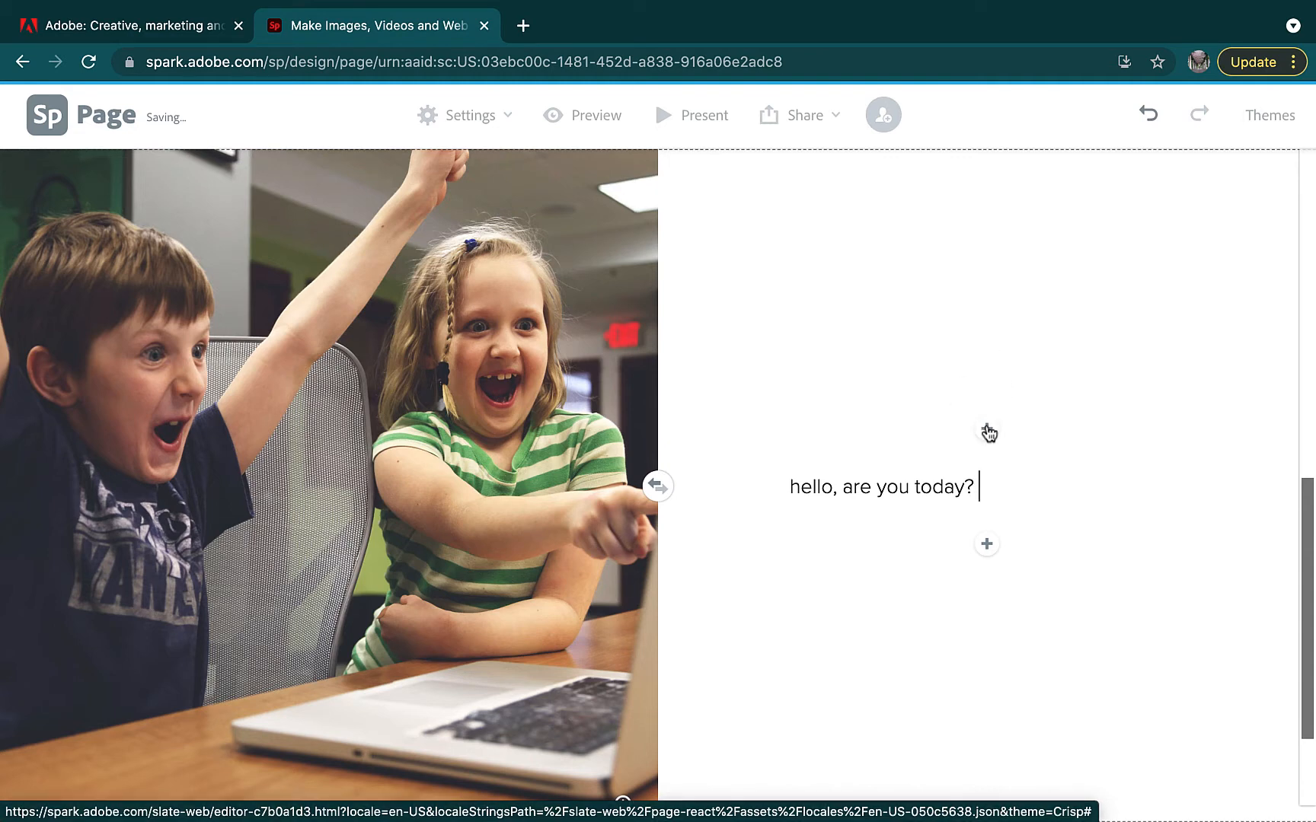
Insert the tablet-with-charts photo above the greeting, then delete it again
{"action": "left_click", "coordinate": [987, 433]}
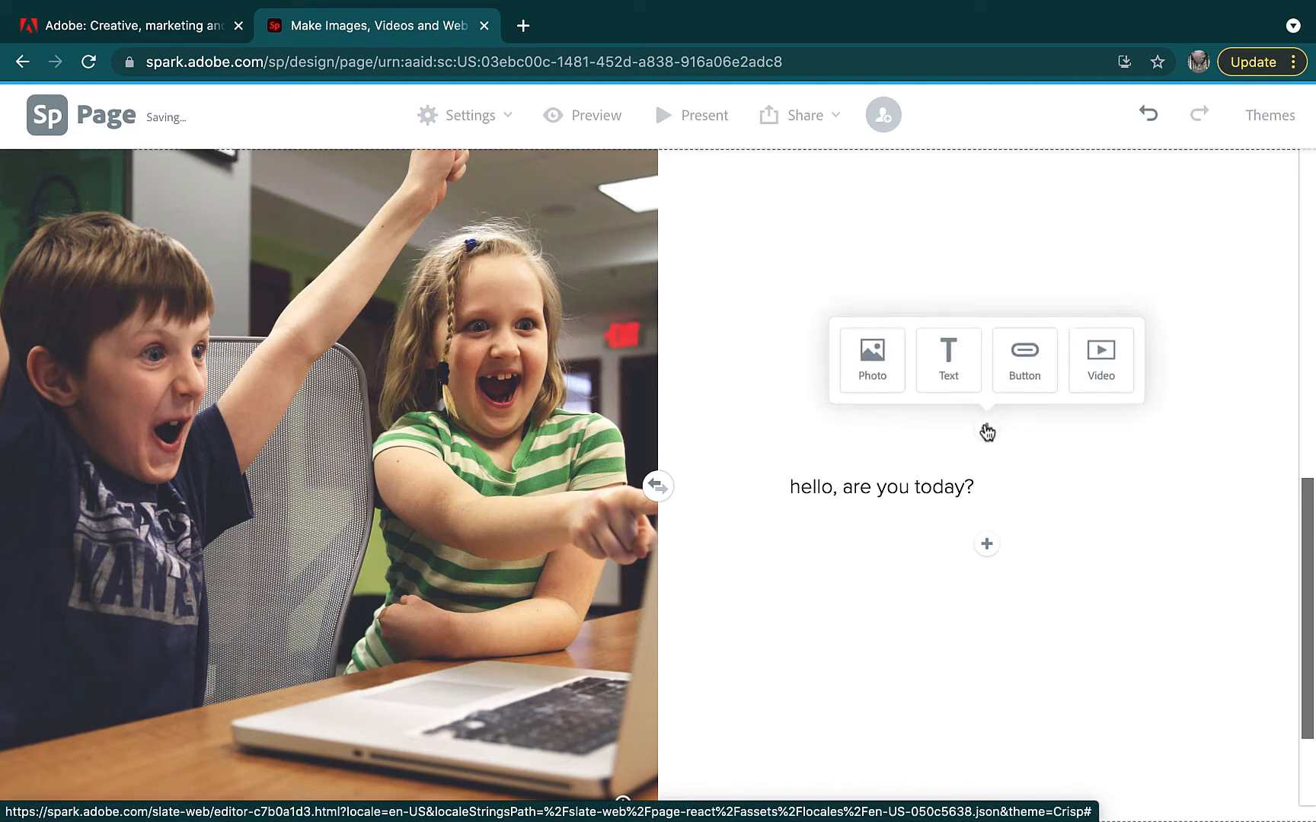
{"action": "left_click", "coordinate": [881, 382]}
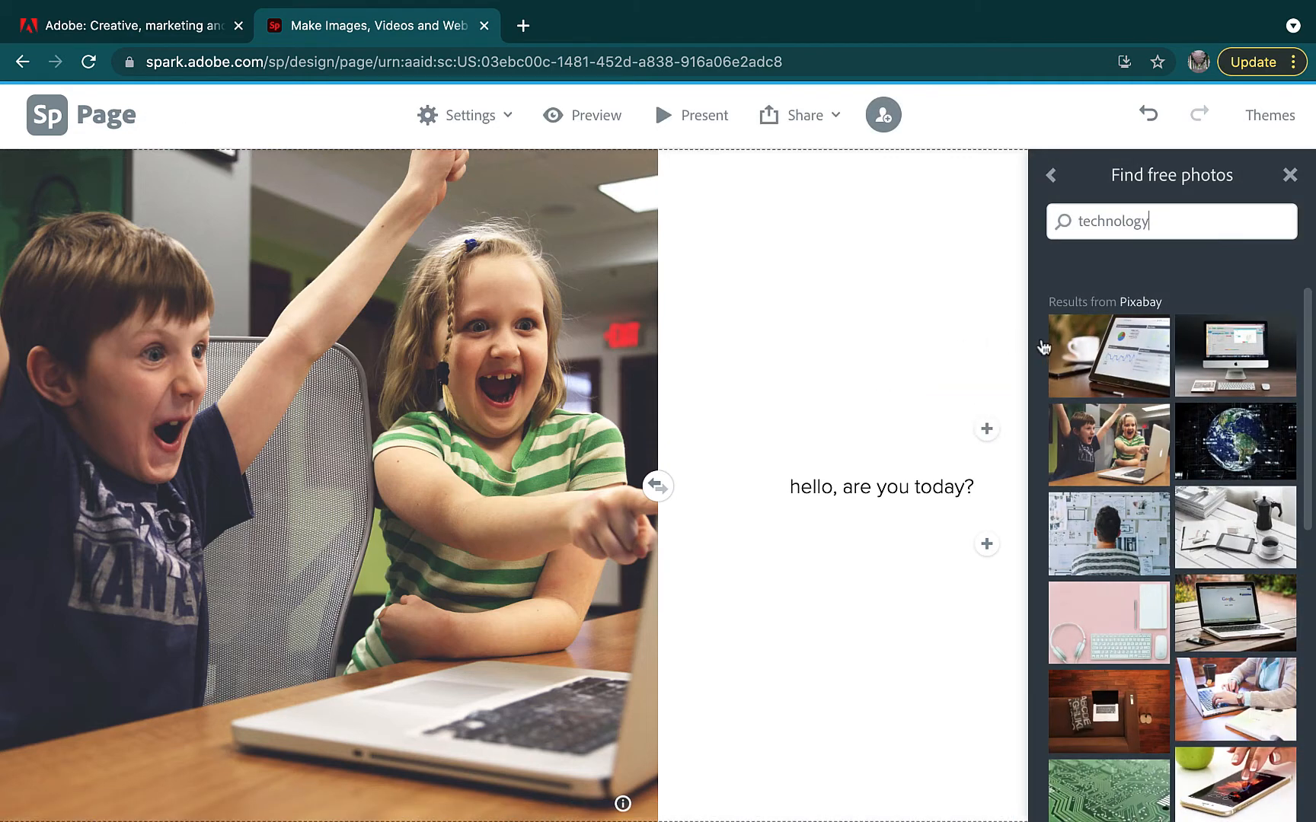
{"action": "left_click", "coordinate": [1130, 359]}
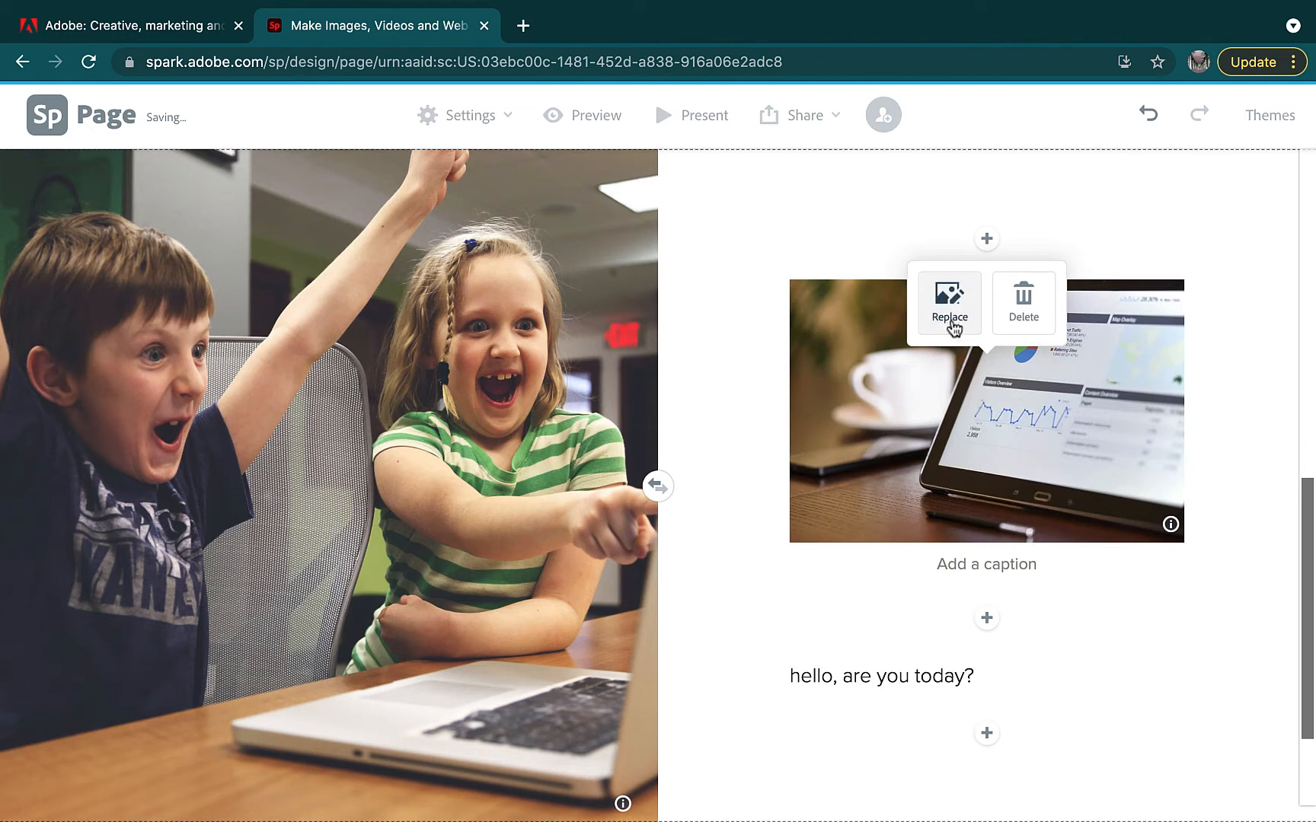
{"action": "left_click", "coordinate": [1038, 320]}
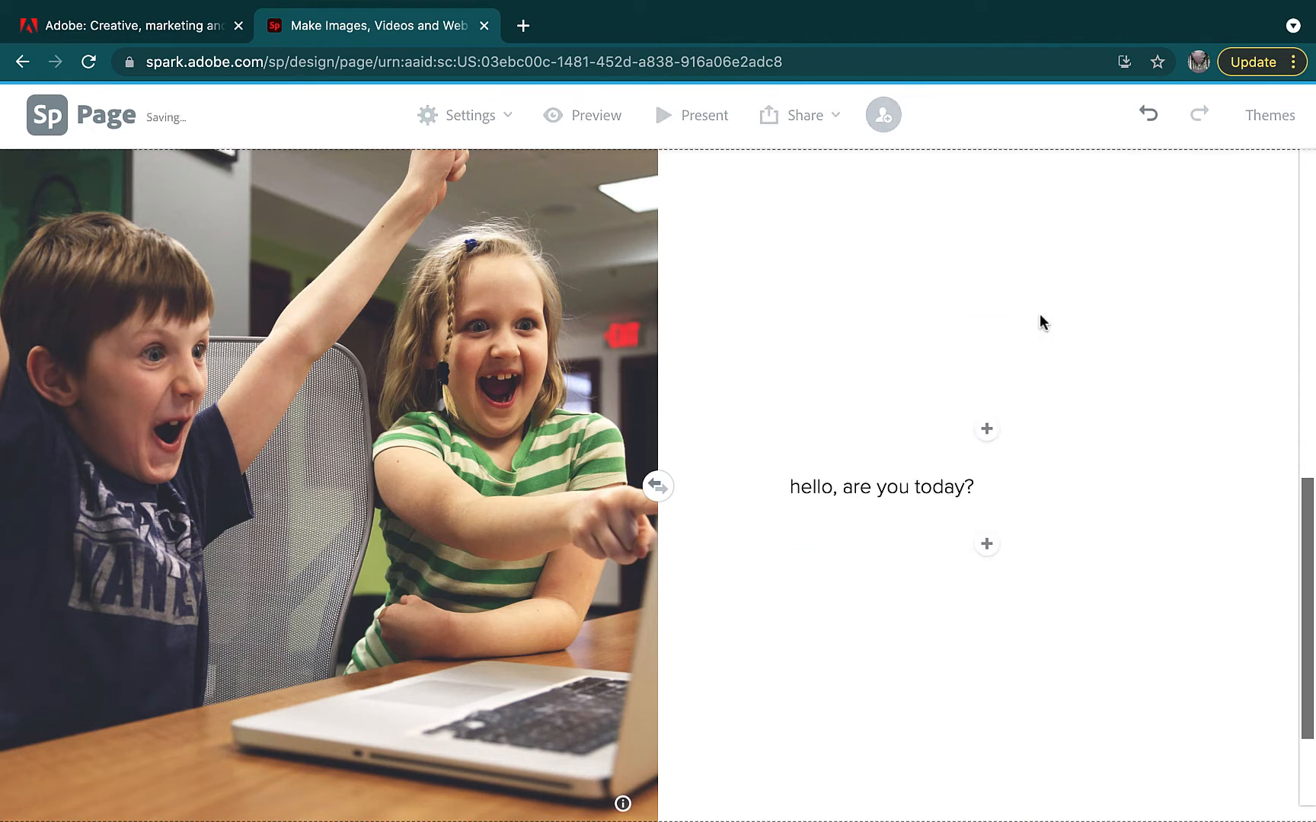
Add a button block under the greeting and dismiss its setup without text or link
{"action": "left_click", "coordinate": [987, 545]}
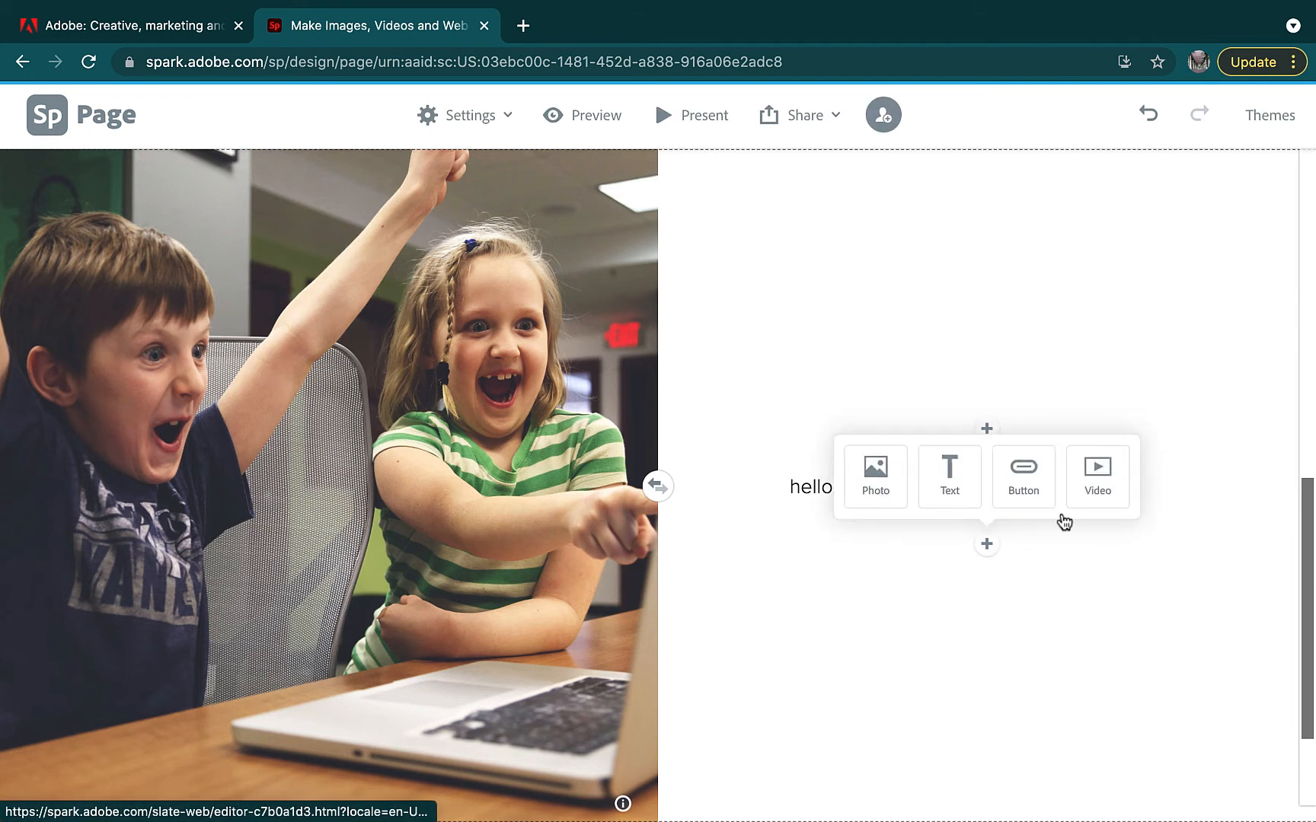
{"action": "left_click", "coordinate": [1005, 498]}
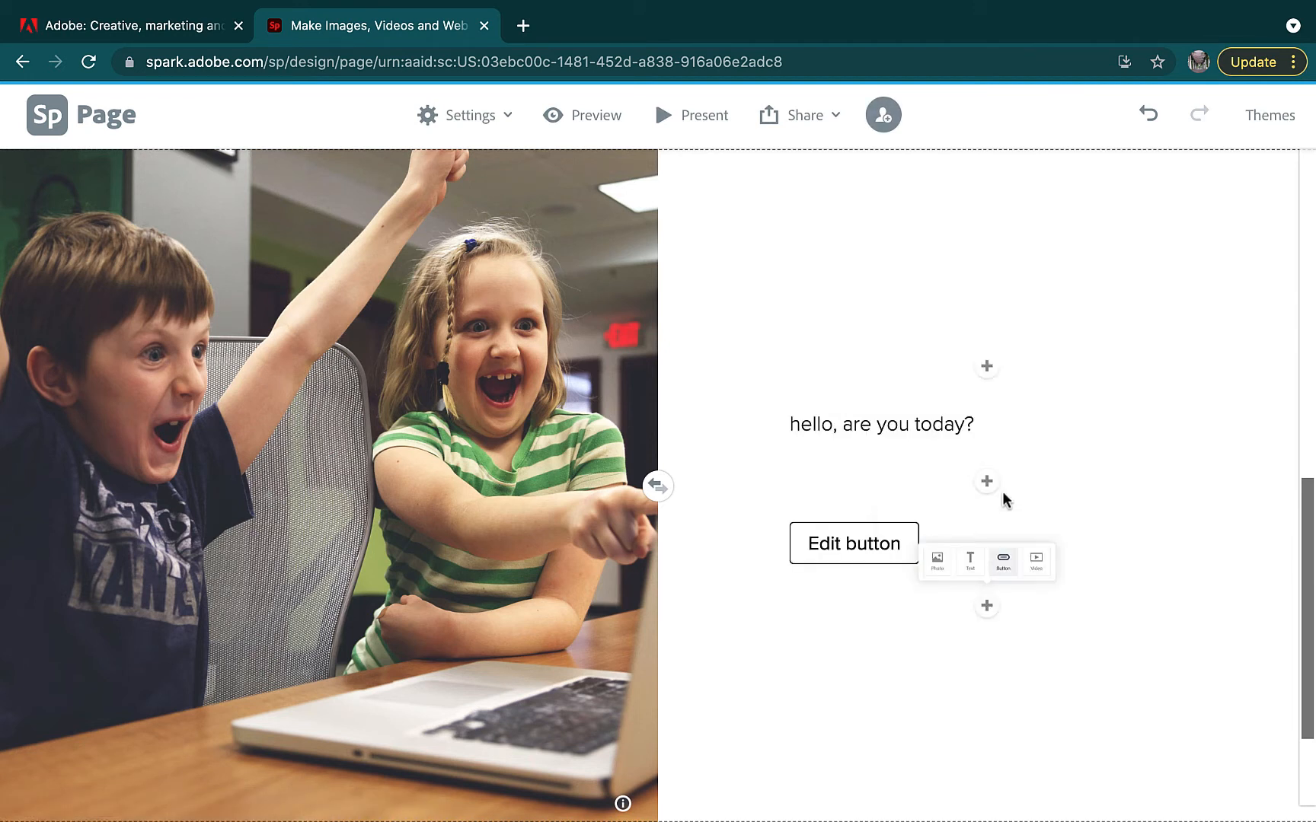
{"action": "left_click", "coordinate": [804, 349]}
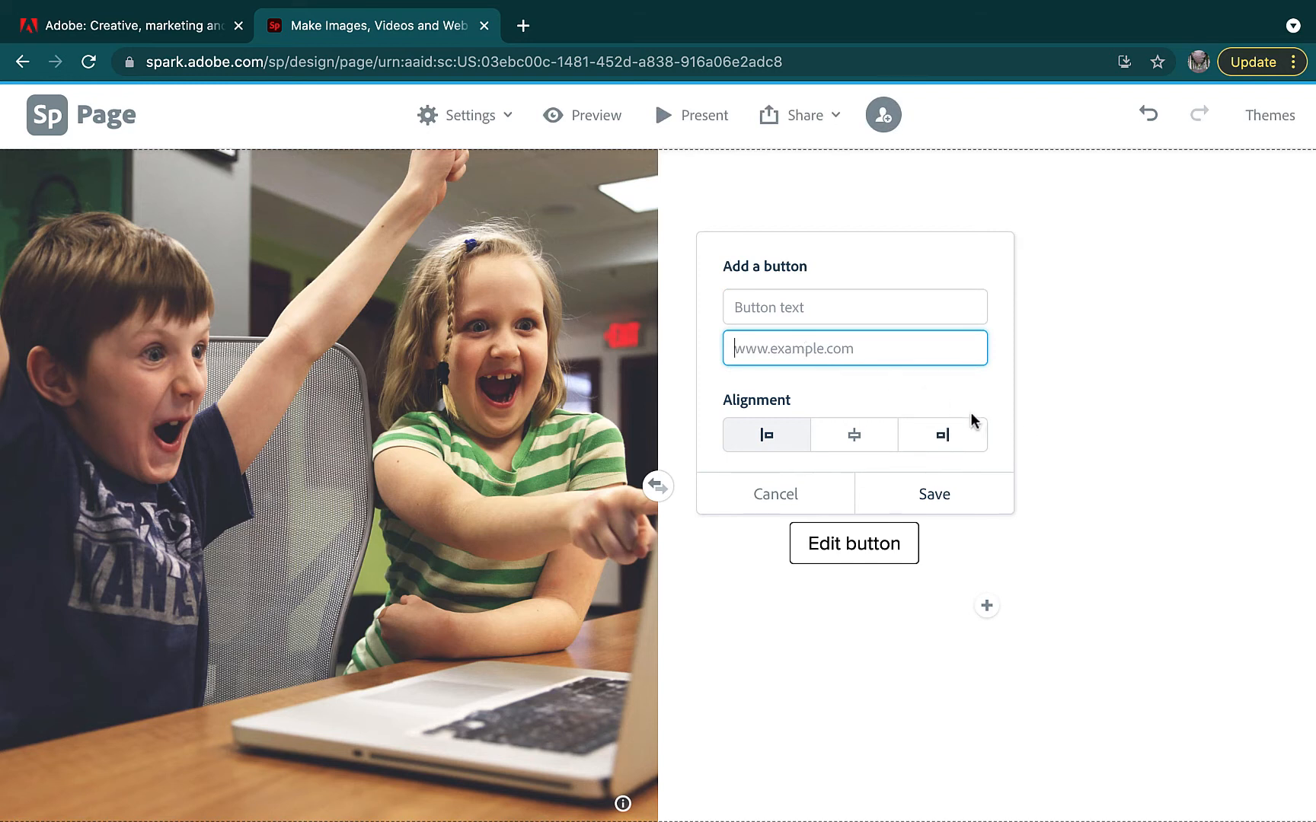
{"action": "left_click_drag", "start_coordinate": [723, 403], "coordinate": [757, 399]}
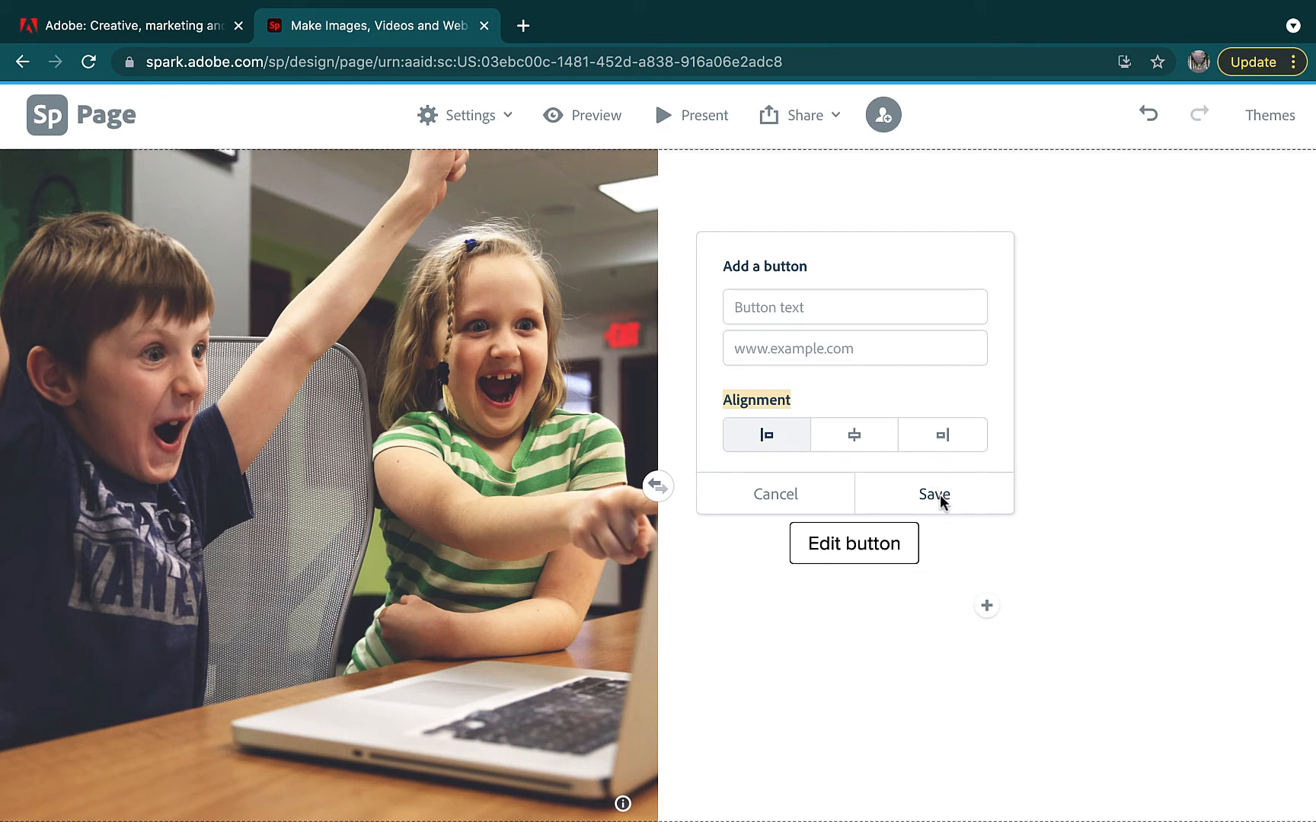
{"action": "left_click", "coordinate": [926, 614]}
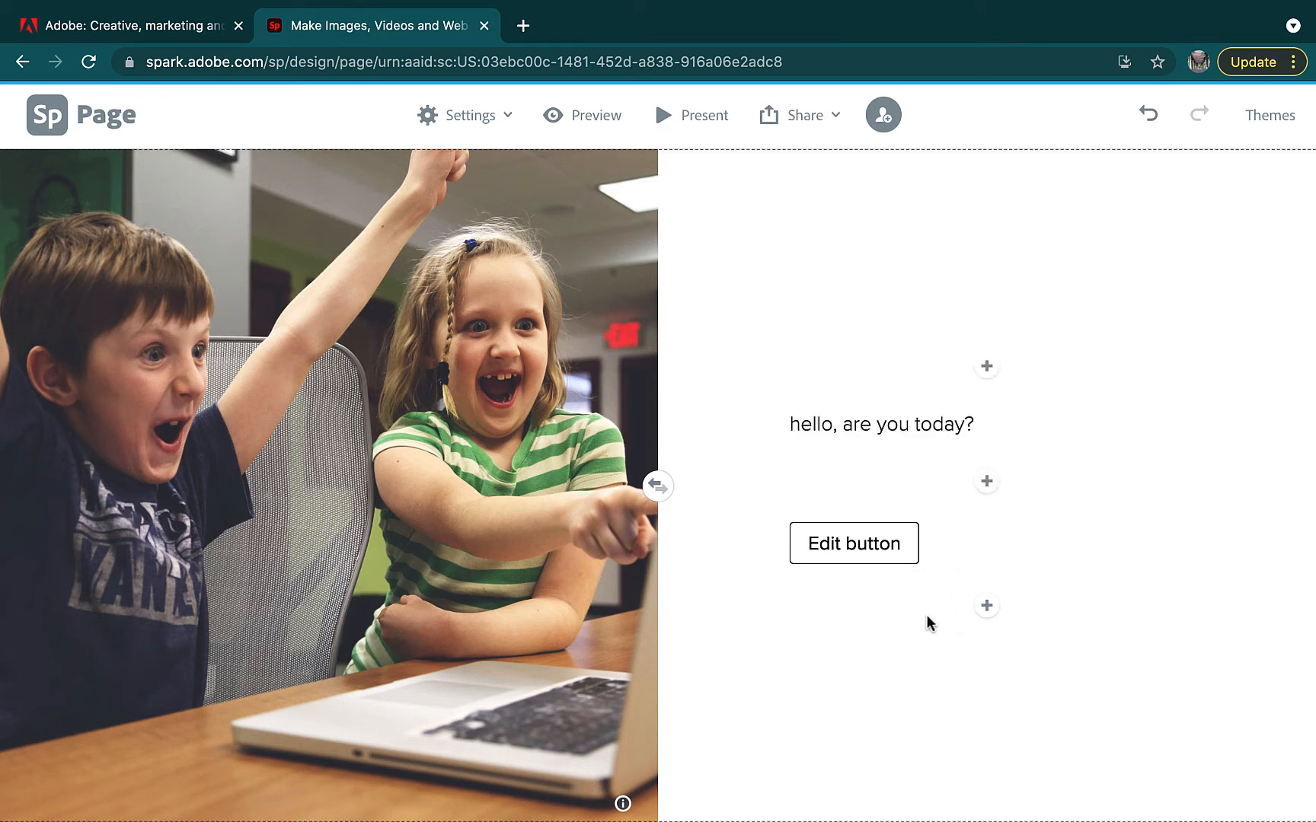
Insert a free laptop-typing photo as a new section at the bottom
{"action": "scroll", "coordinate": [744, 635], "scroll_direction": "down", "scroll_amount": 3}
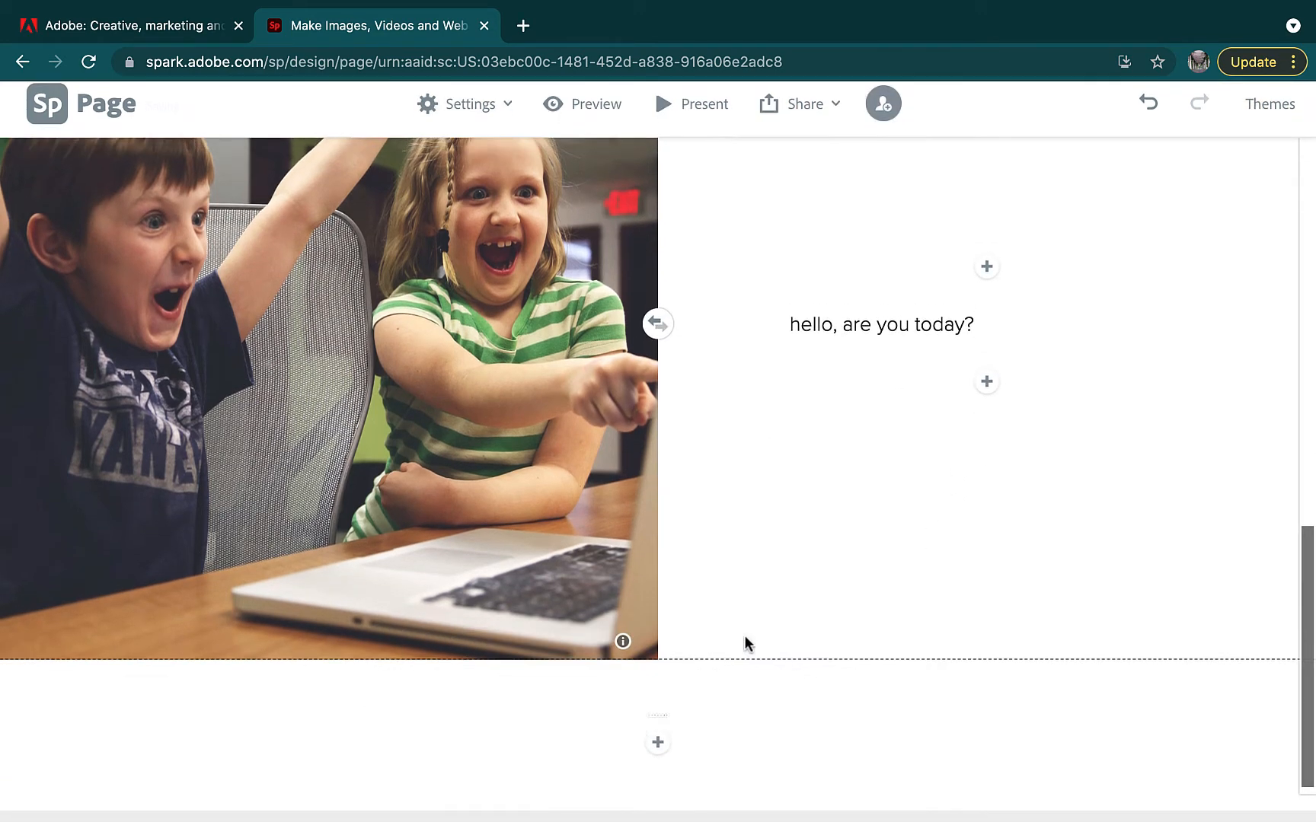
{"action": "left_click", "coordinate": [655, 758]}
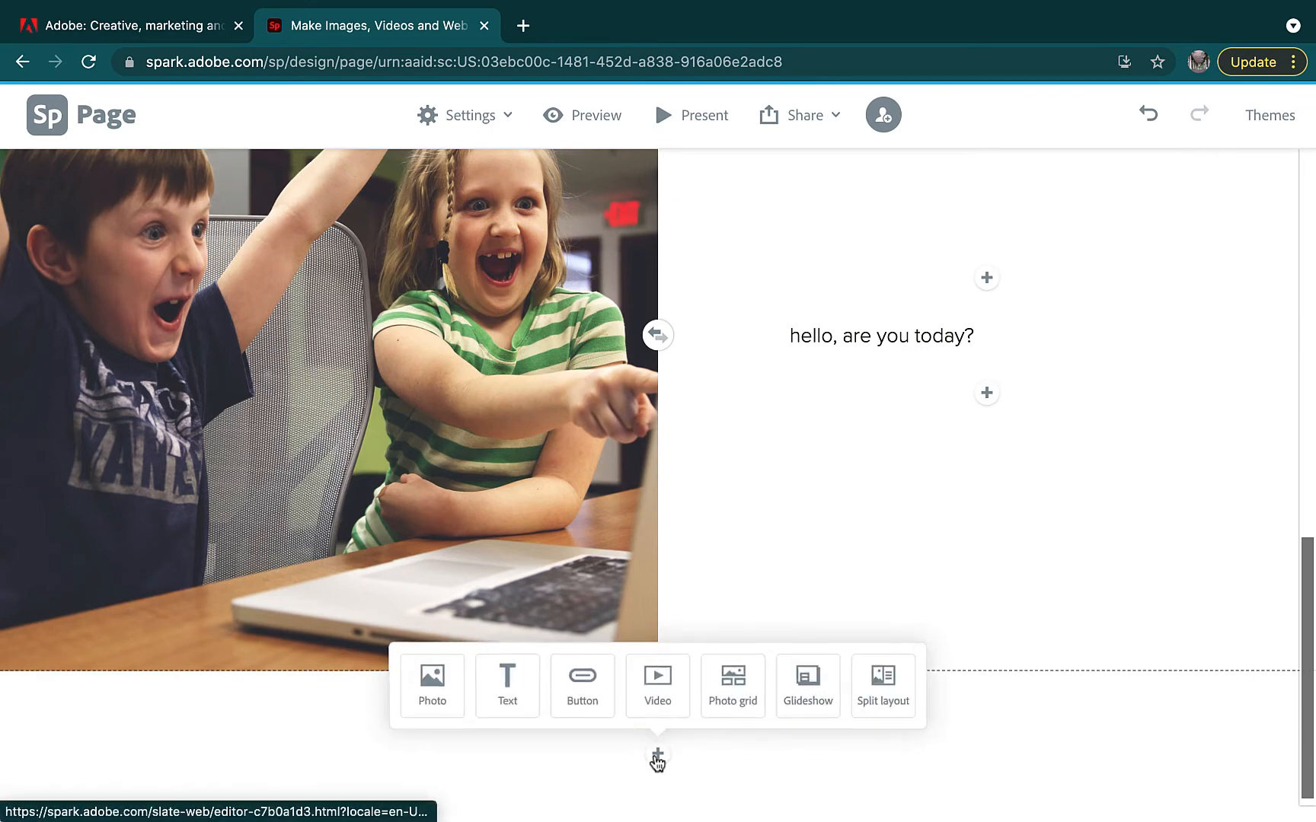
{"action": "left_click", "coordinate": [428, 694]}
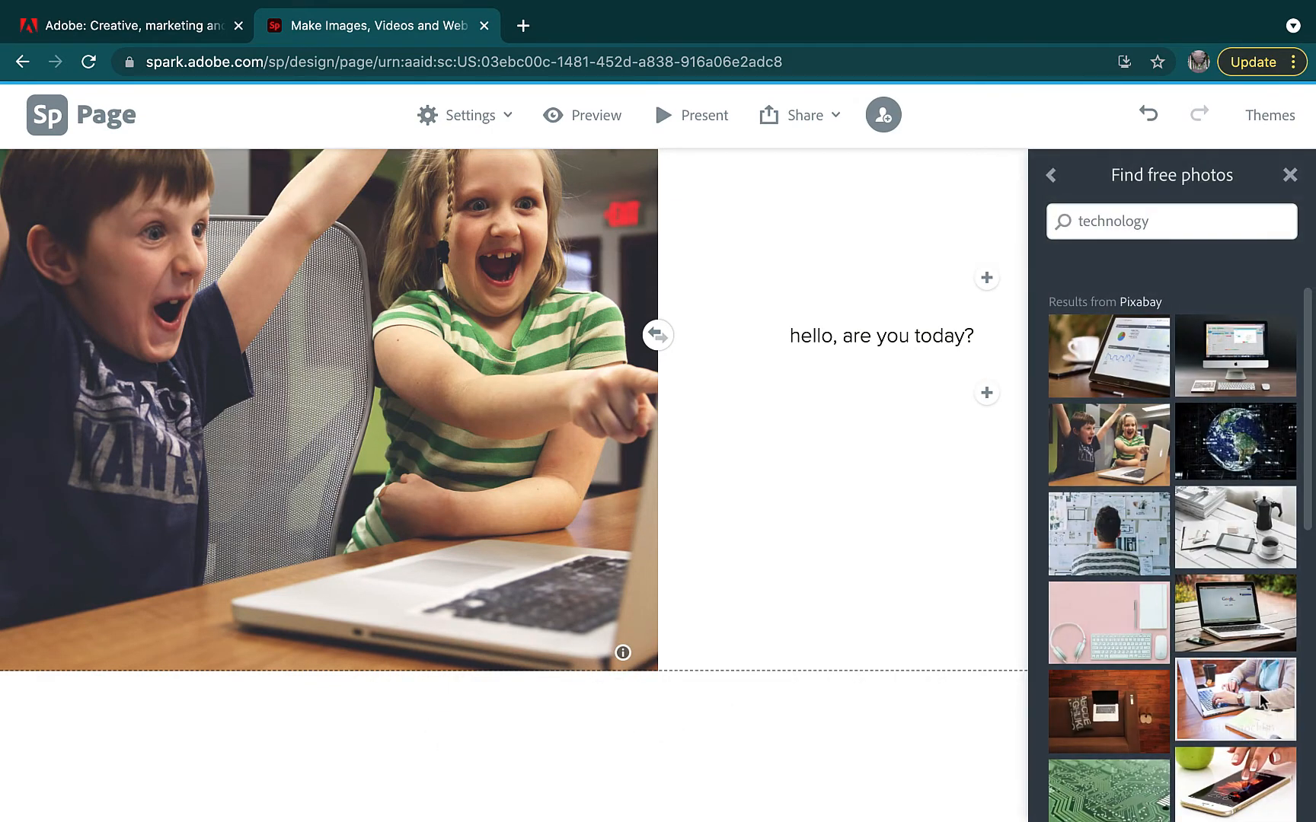
{"action": "left_click", "coordinate": [1256, 700]}
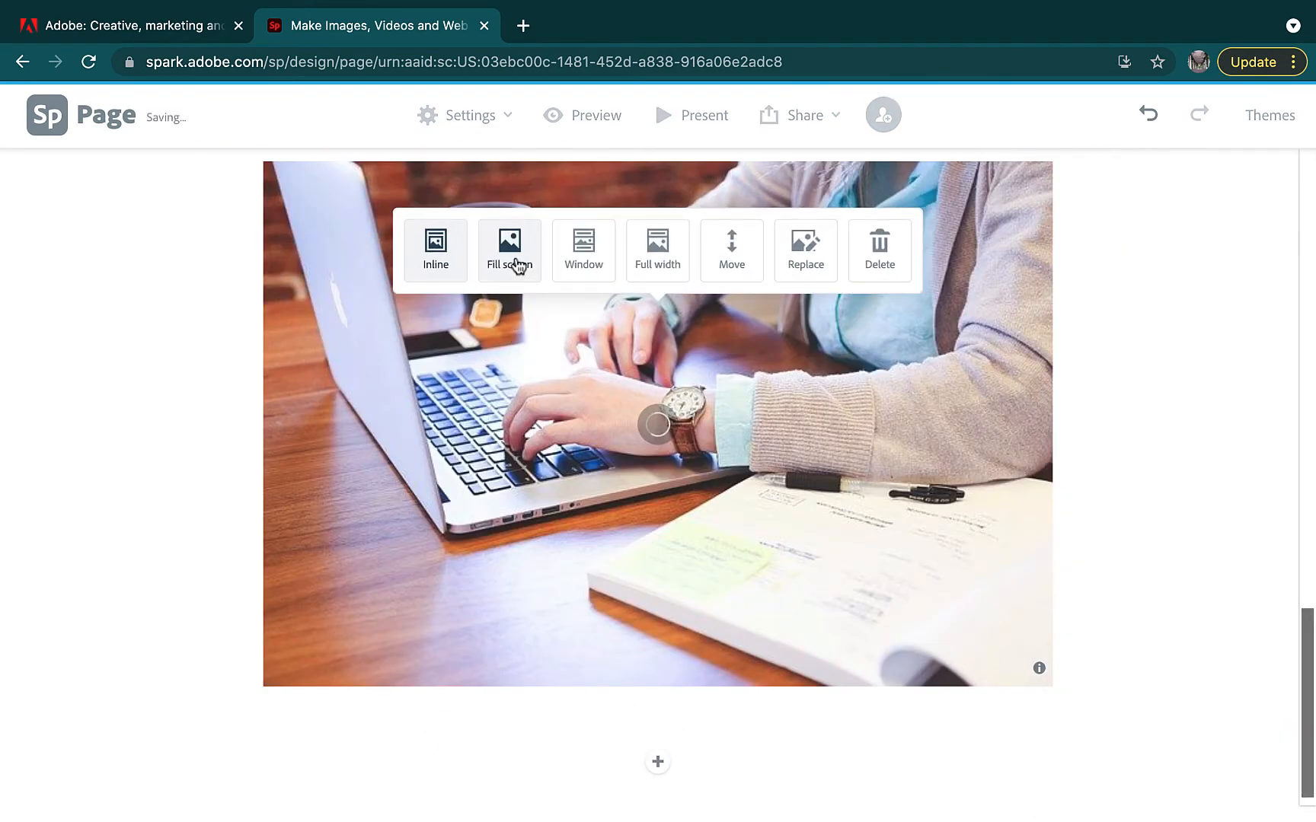
Switch the laptop photo to Window layout and save its focal point on the wristwatch
{"action": "left_click", "coordinate": [517, 264]}
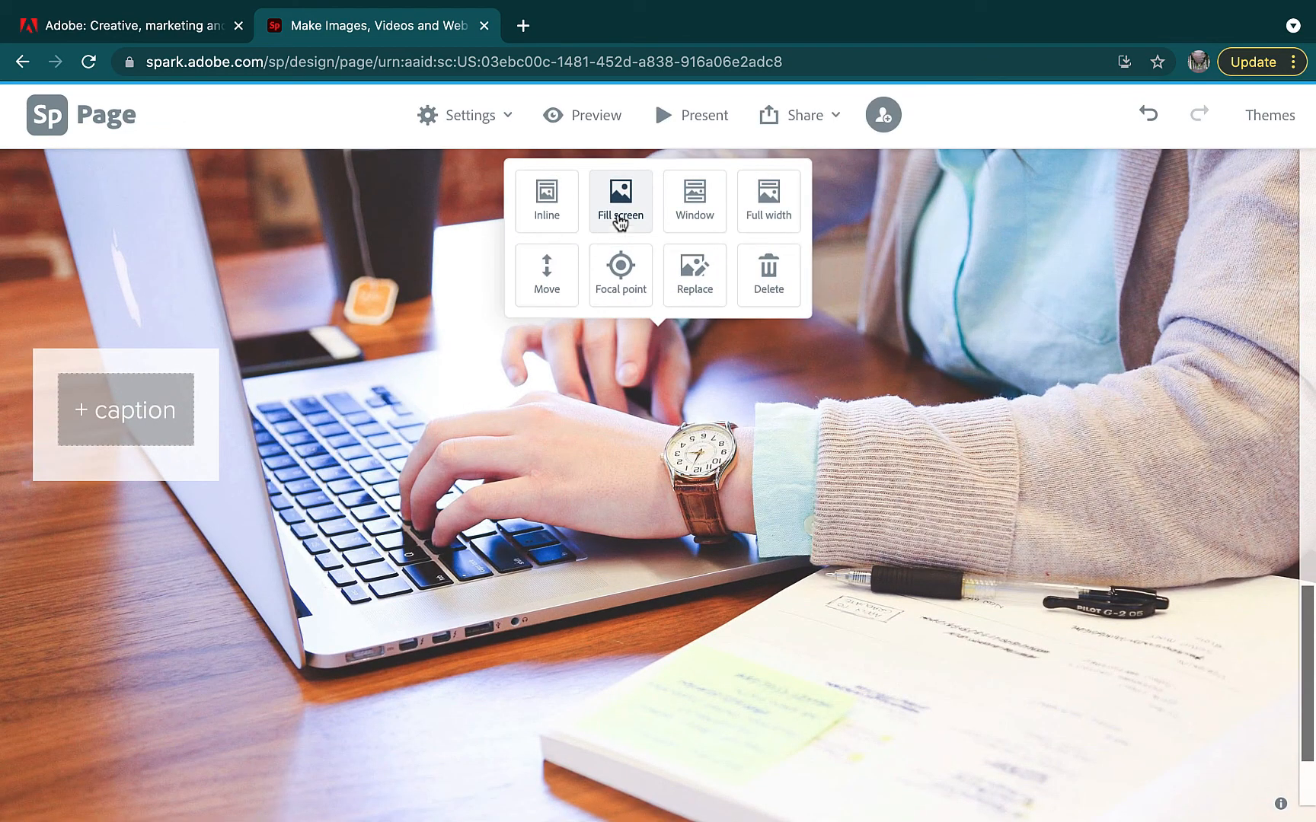
{"action": "left_click", "coordinate": [687, 202]}
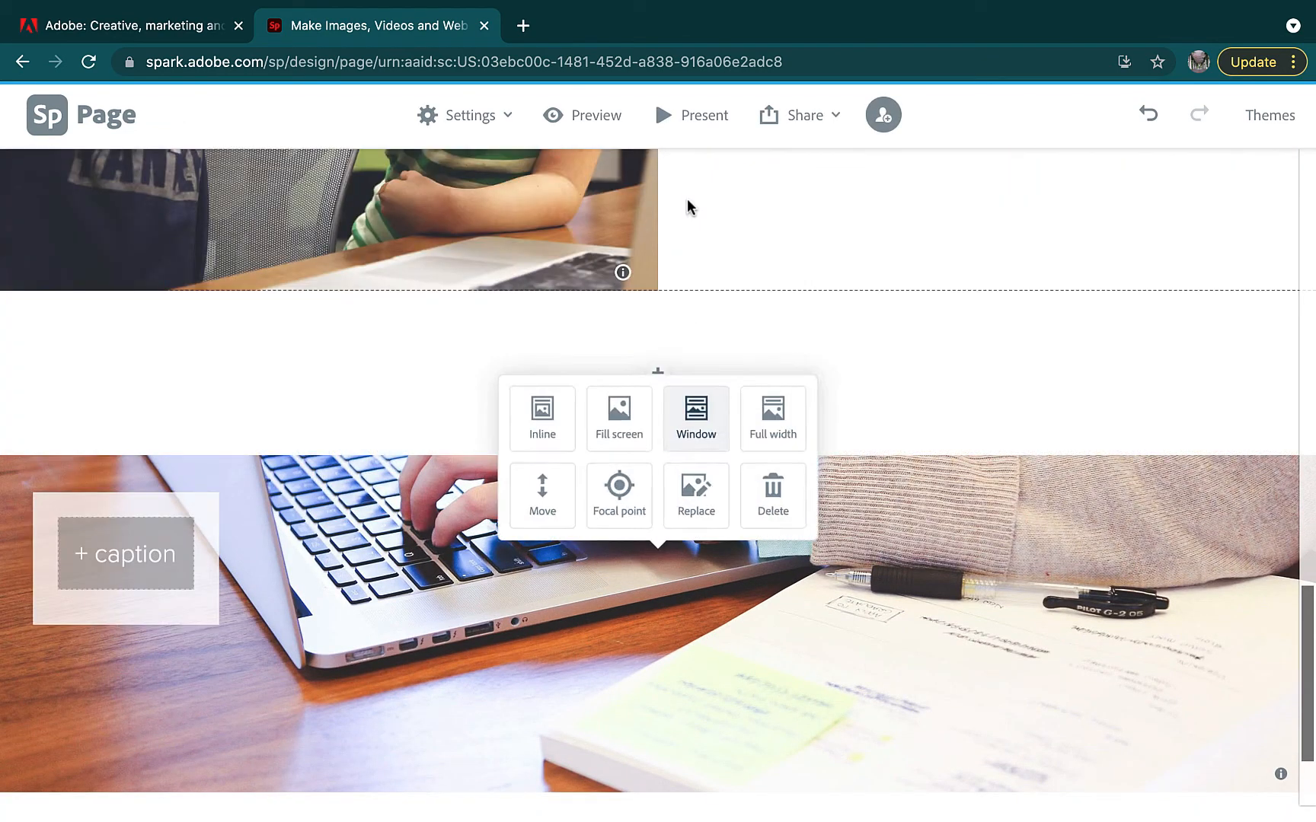
{"action": "left_click", "coordinate": [625, 509]}
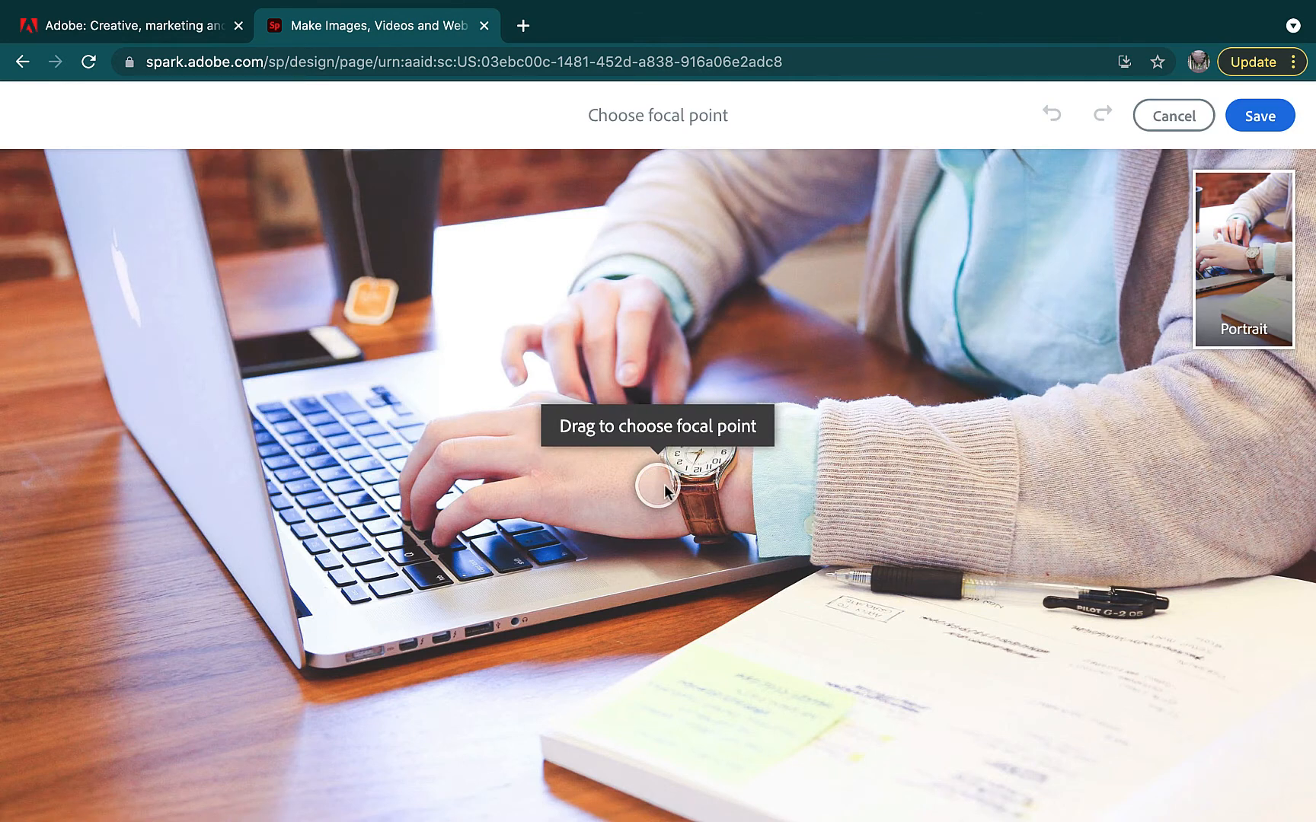
{"action": "left_click_drag", "start_coordinate": [669, 491], "coordinate": [701, 468]}
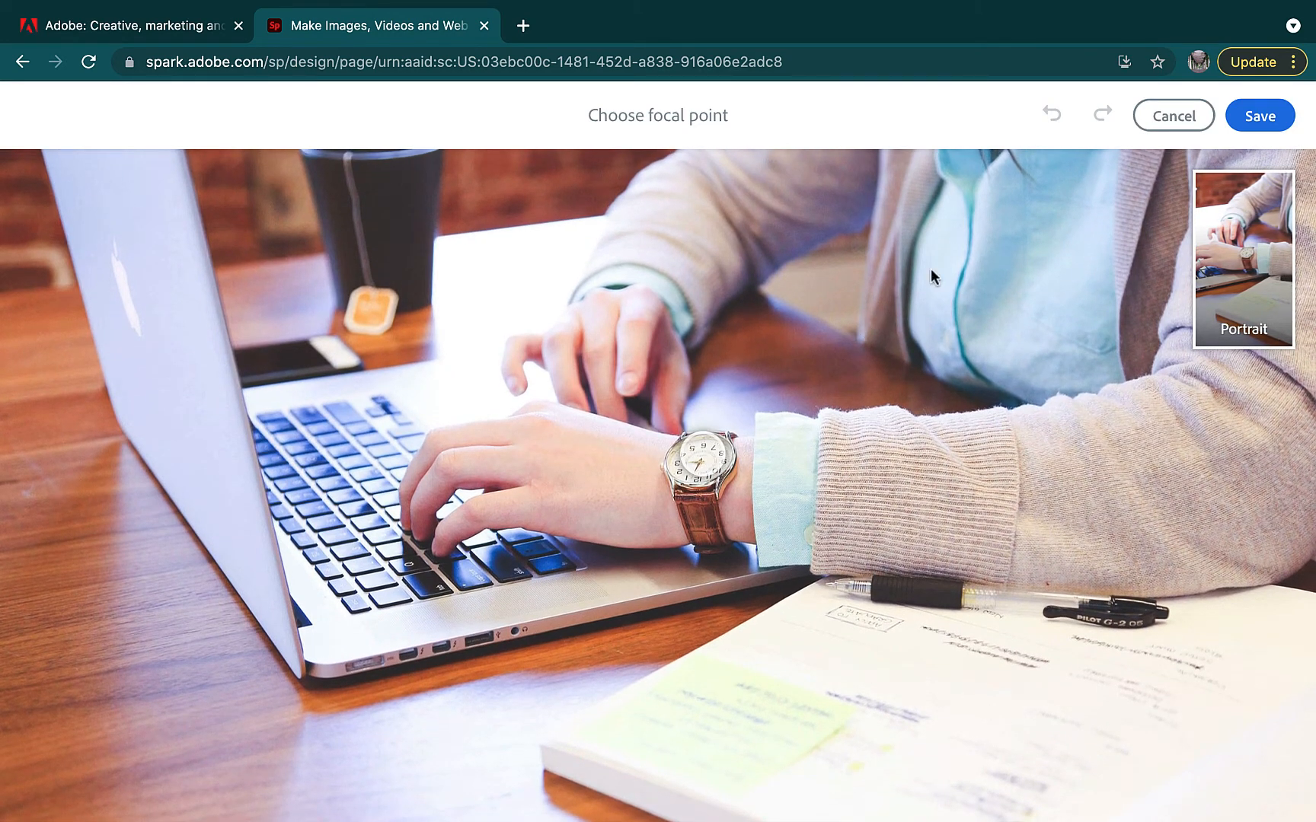
{"action": "left_click", "coordinate": [1260, 118]}
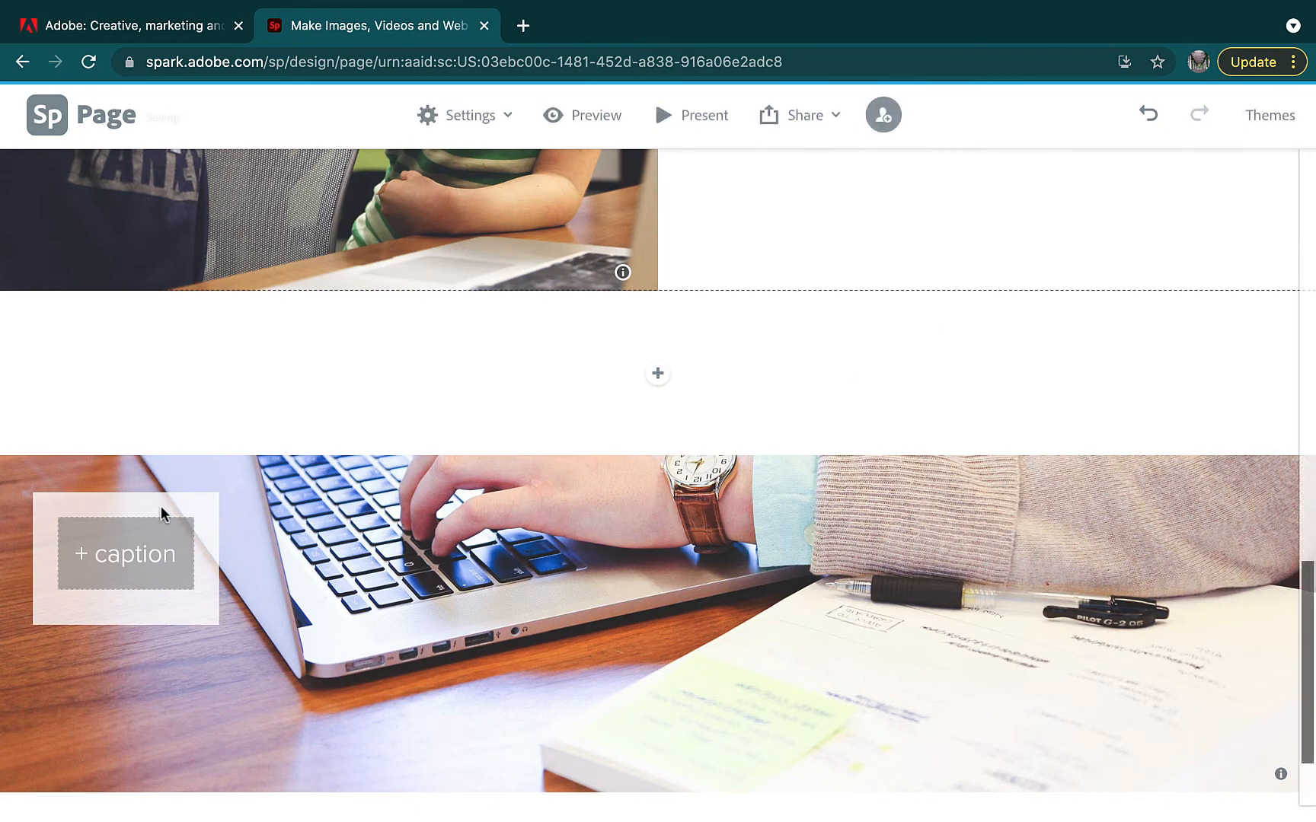
{"action": "left_click", "coordinate": [127, 560]}
{"action": "scroll", "coordinate": [128, 559], "scroll_direction": "down", "scroll_amount": 2}
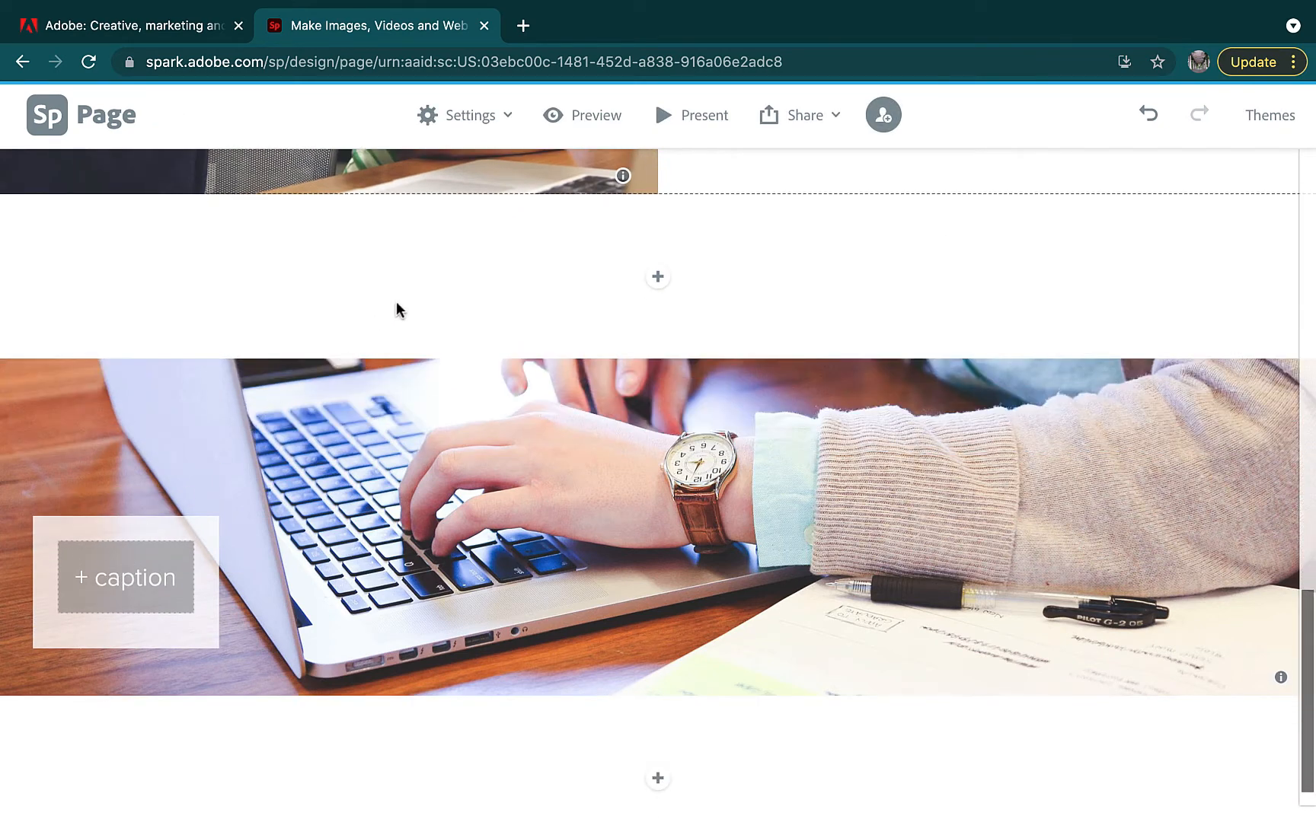
{"action": "left_click", "coordinate": [658, 277]}
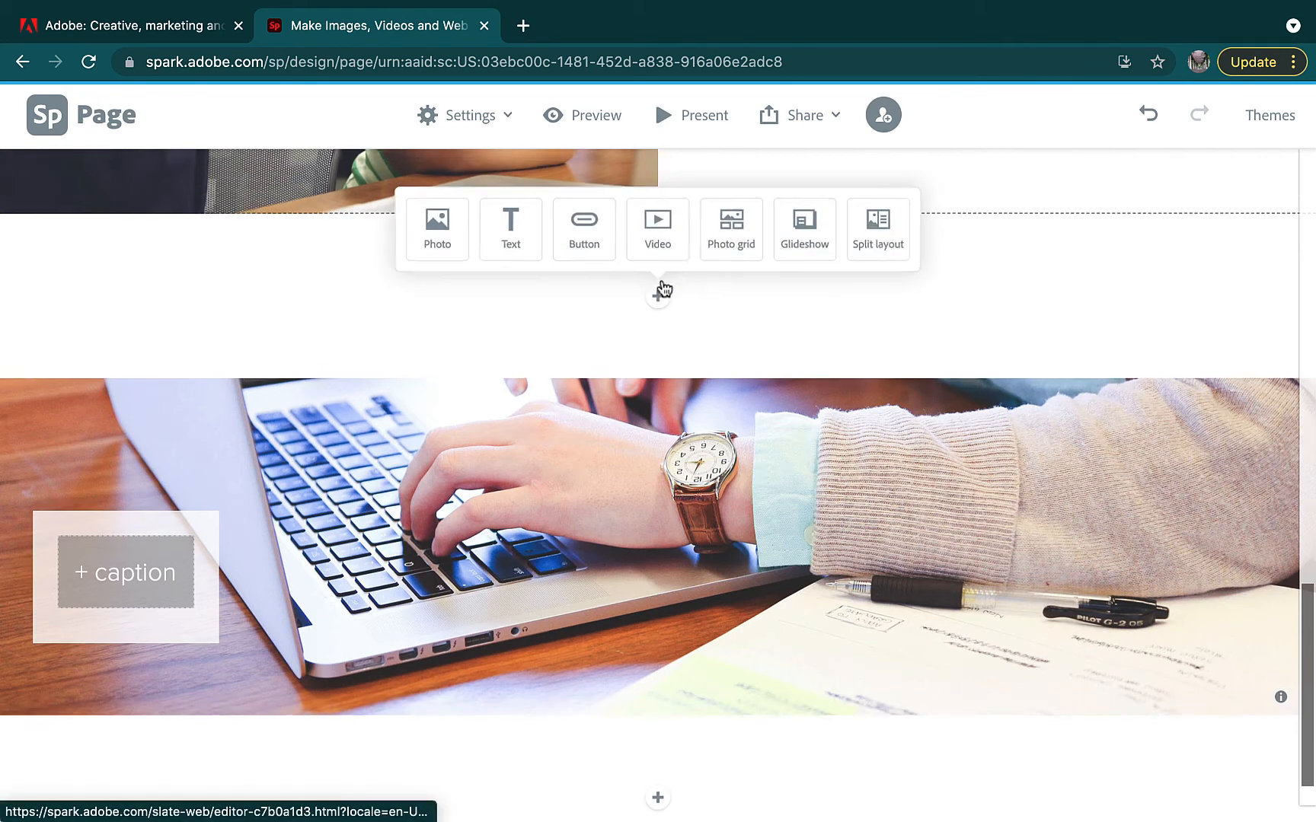
{"action": "left_click", "coordinate": [504, 225]}
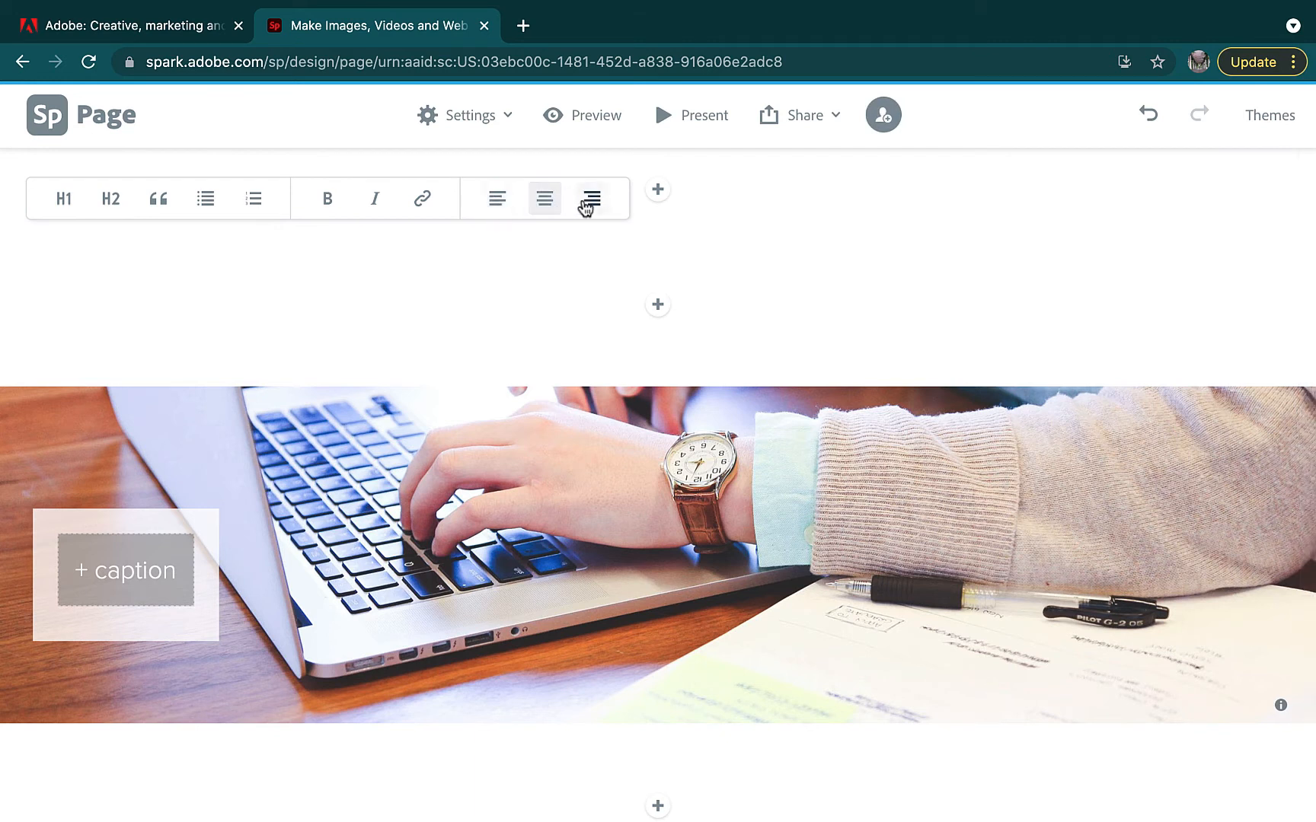
{"action": "left_click", "coordinate": [422, 201]}
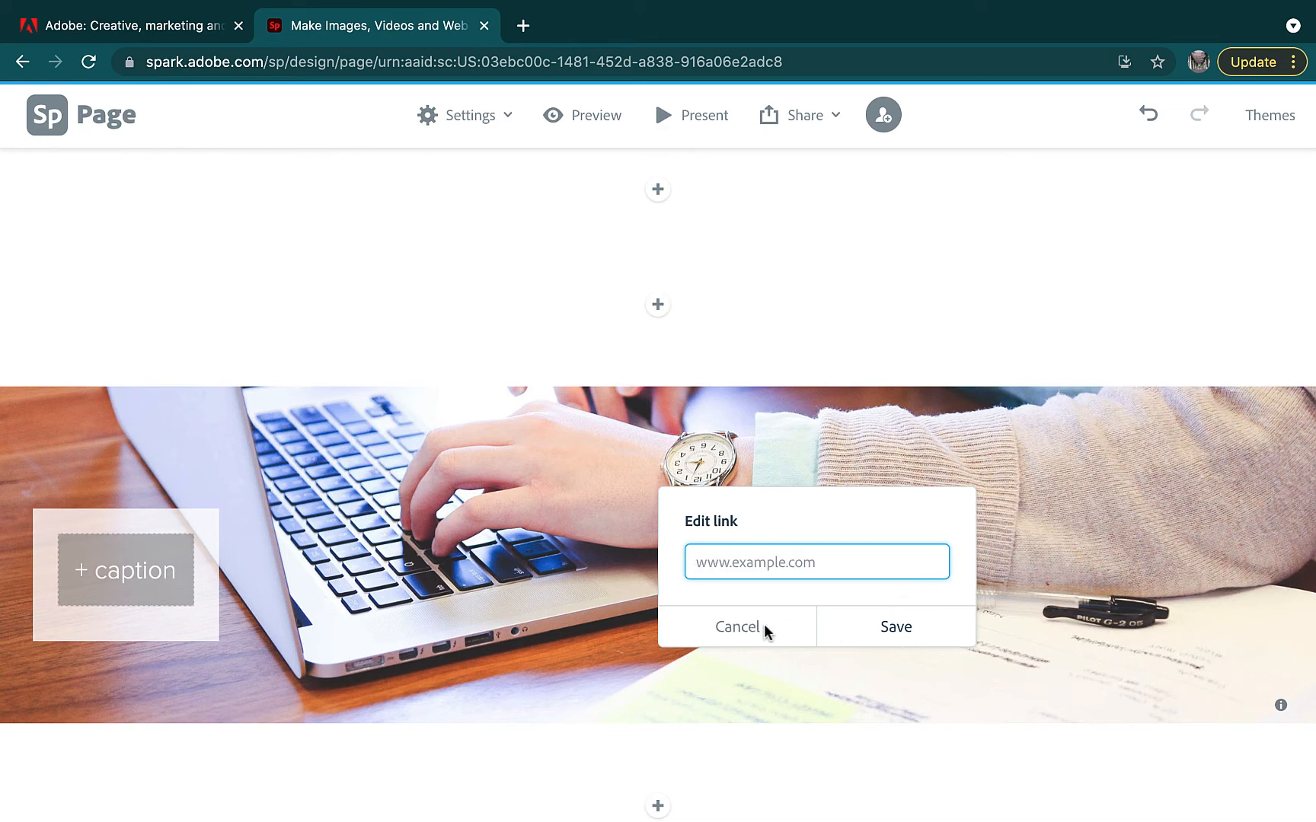
{"action": "left_click", "coordinate": [735, 633]}
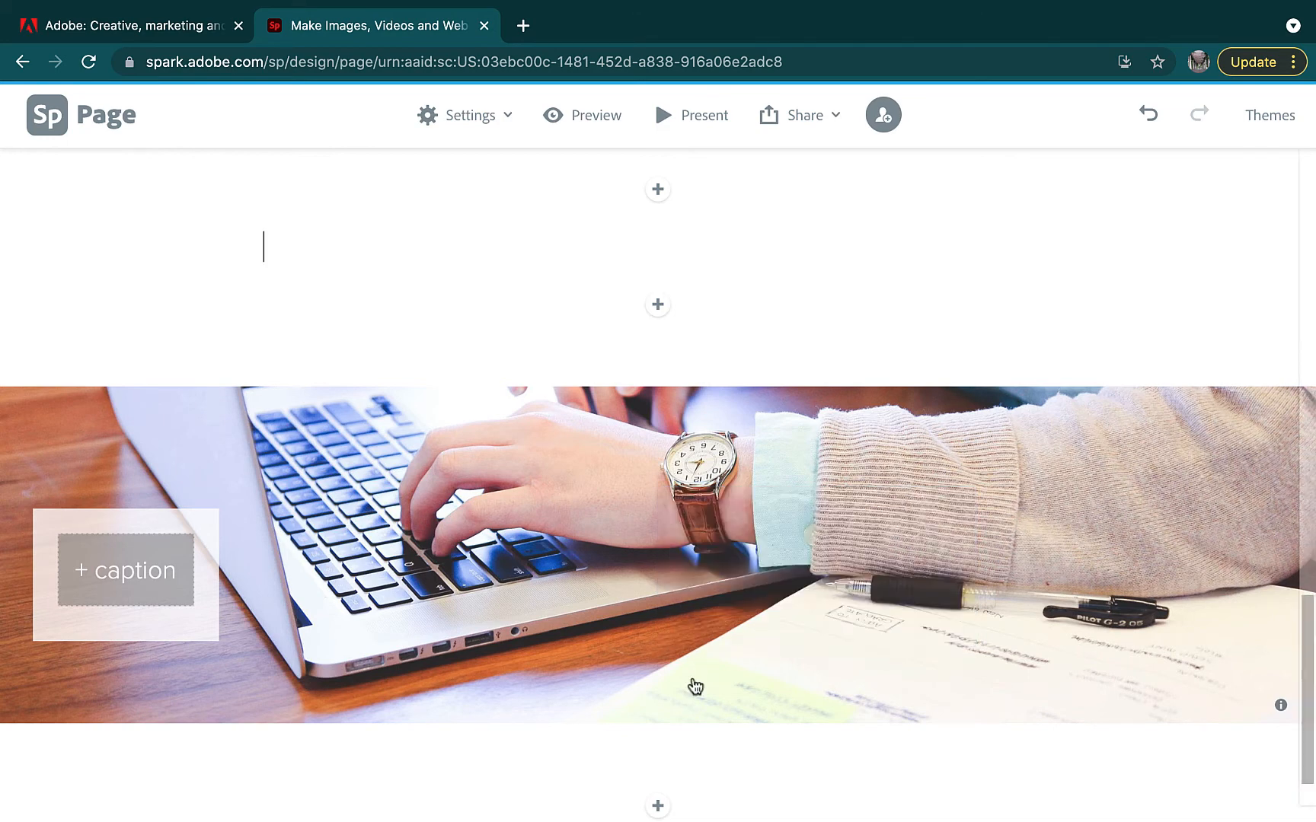
{"action": "left_click", "coordinate": [654, 192]}
{"action": "scroll", "coordinate": [662, 390], "scroll_direction": "down", "scroll_amount": 3}
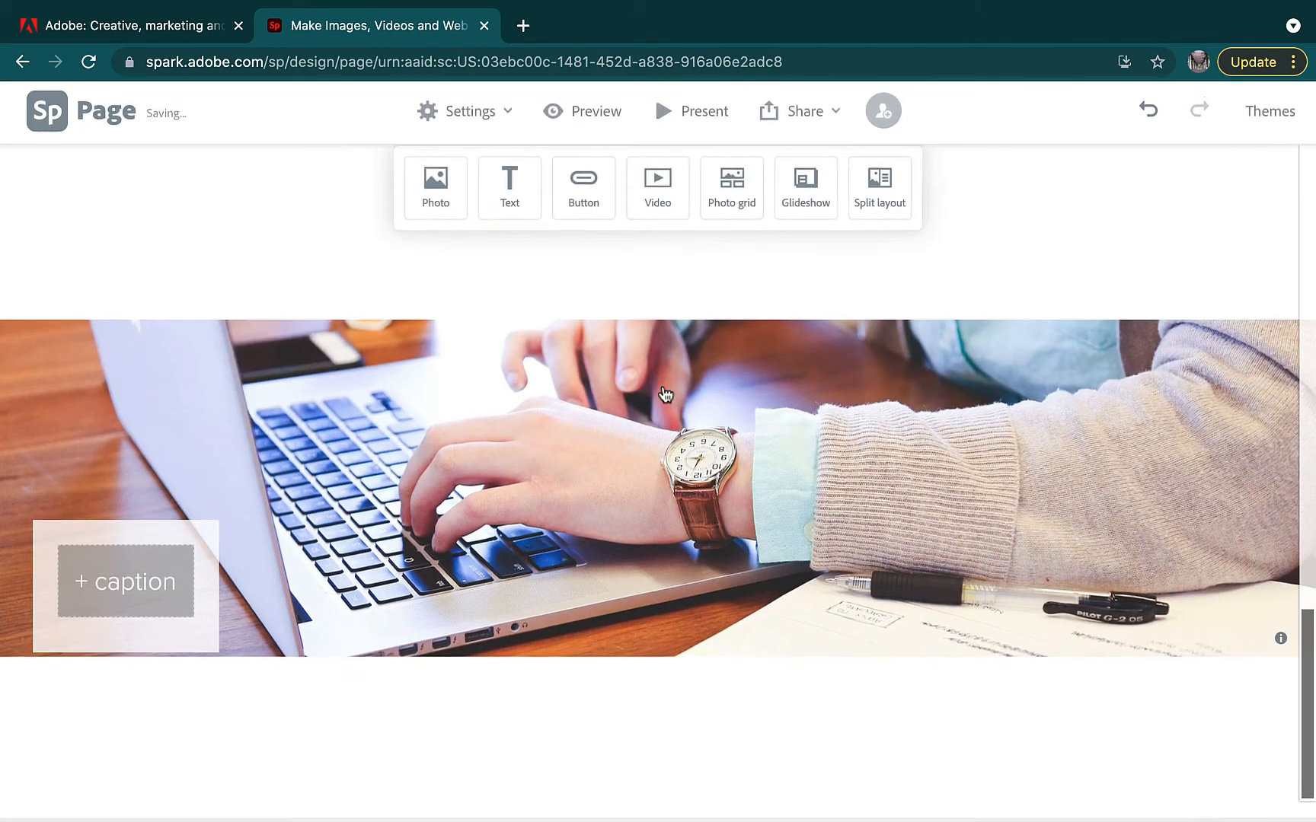
{"action": "left_click", "coordinate": [593, 188]}
{"action": "scroll", "coordinate": [668, 183], "scroll_direction": "up", "scroll_amount": 4}
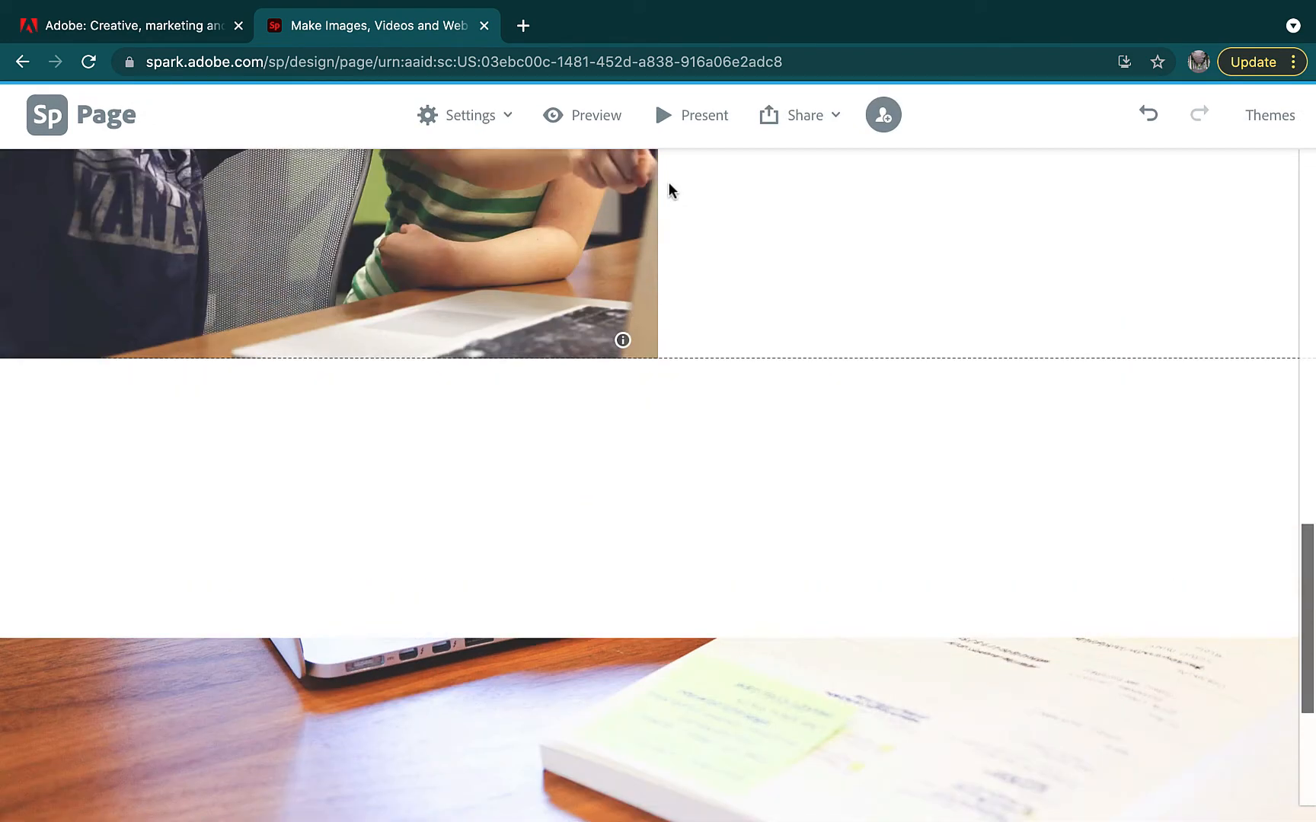
{"action": "scroll", "coordinate": [669, 183], "scroll_direction": "down", "scroll_amount": 4}
{"action": "scroll", "coordinate": [659, 220], "scroll_direction": "up", "scroll_amount": 5}
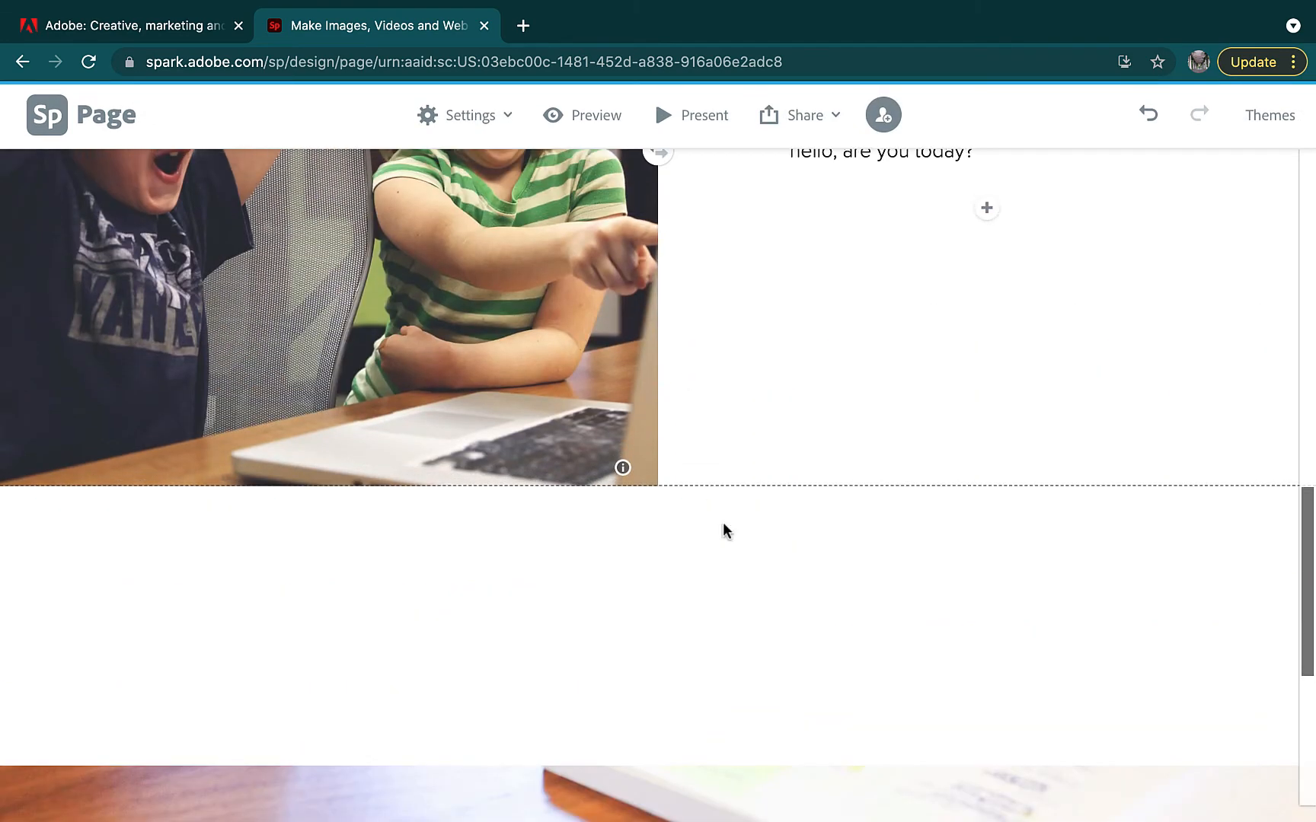
Add a plain text block reading 'HELOO' below the greeting
{"action": "left_click", "coordinate": [987, 208]}
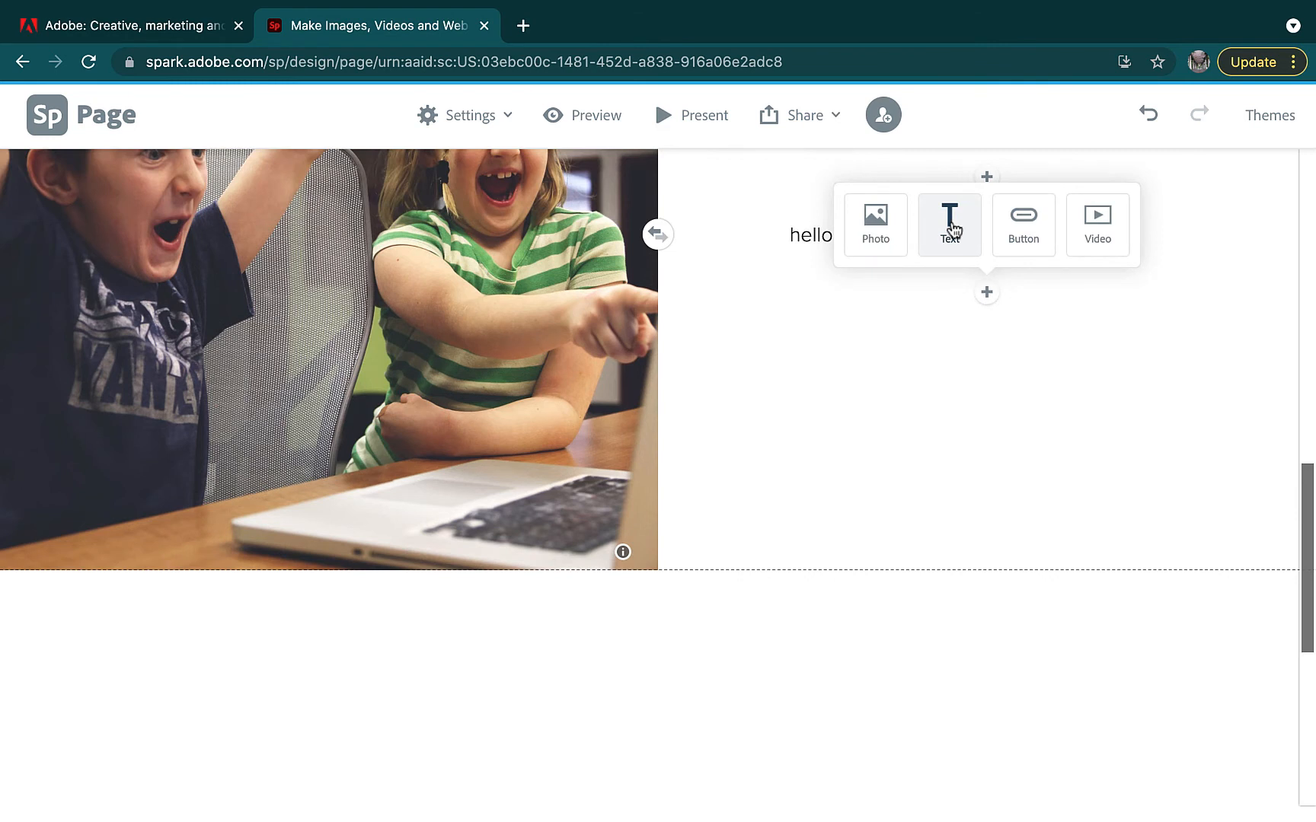
{"action": "left_click", "coordinate": [950, 228]}
{"action": "left_click", "coordinate": [573, 318]}
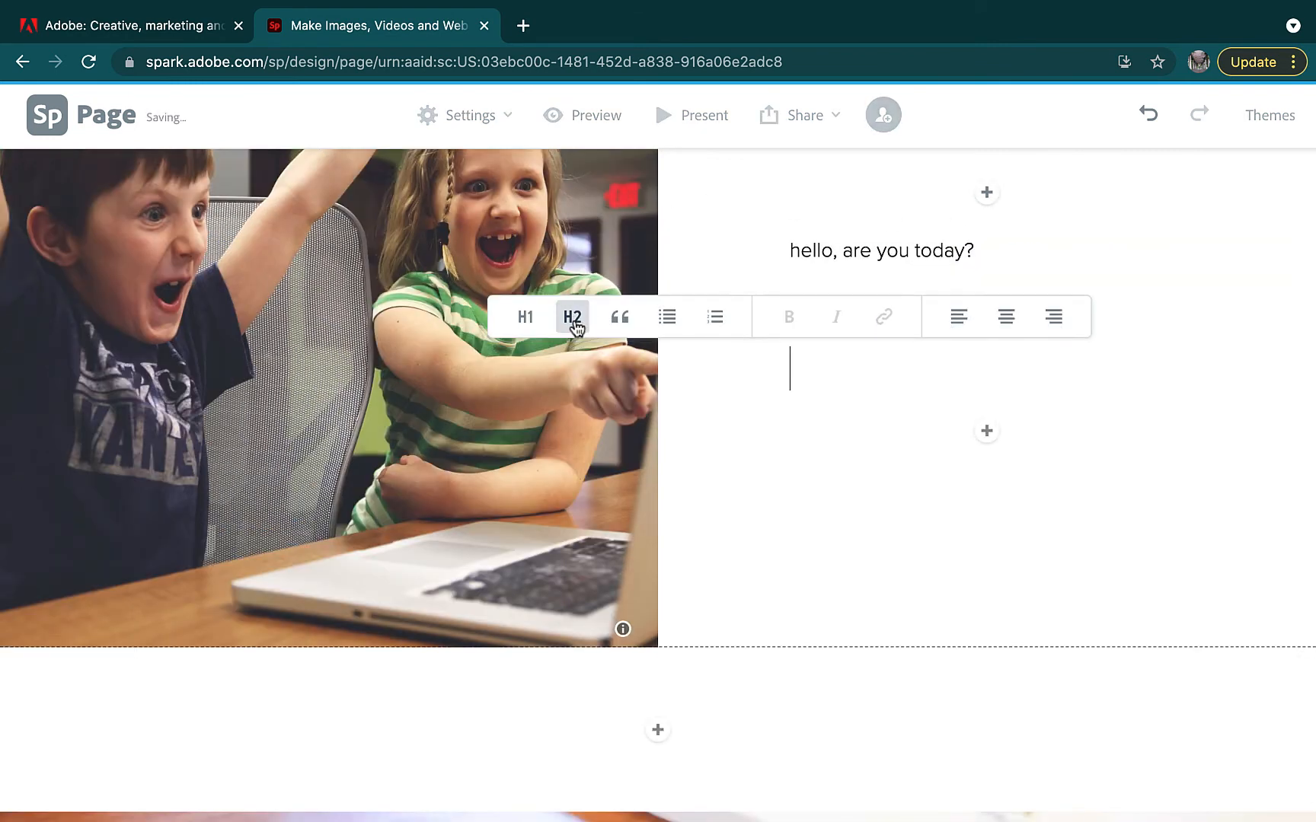
{"action": "left_click", "coordinate": [573, 318]}
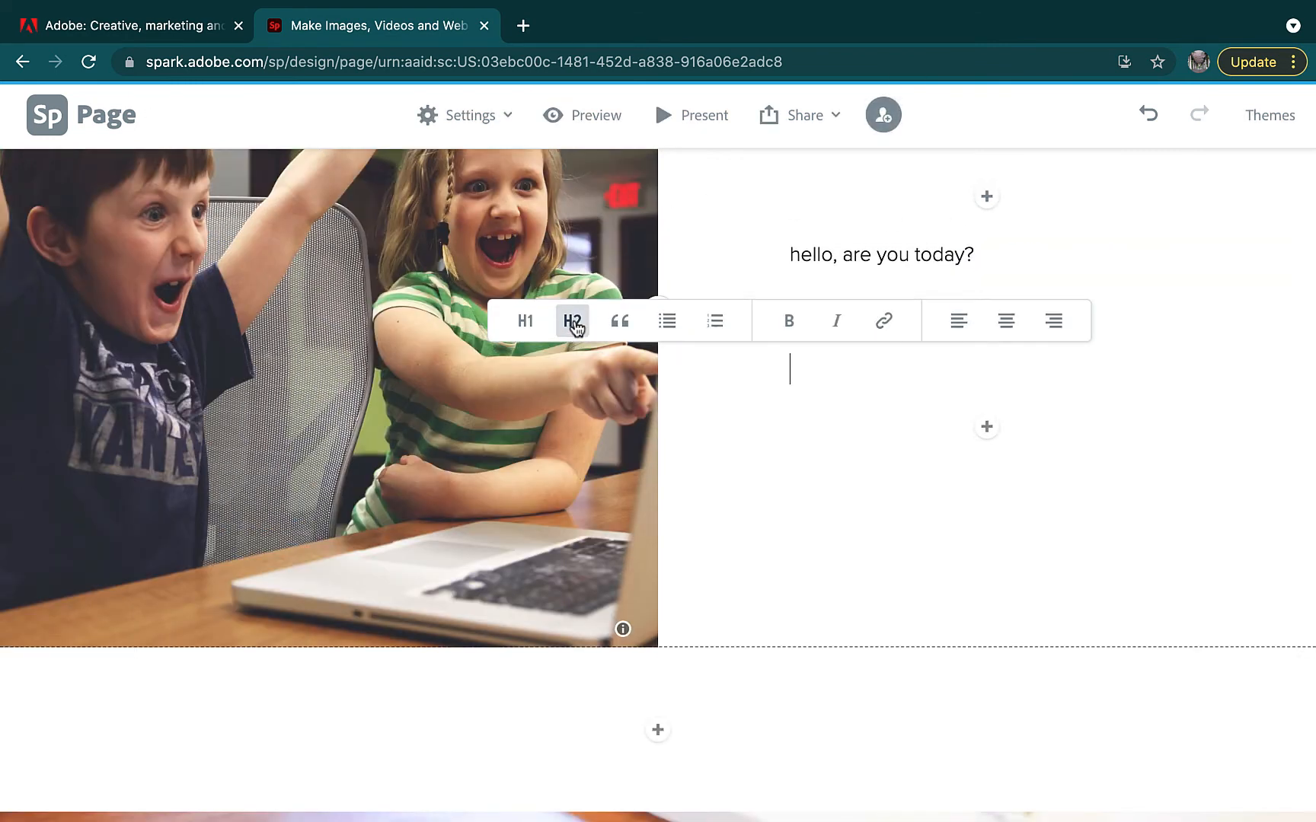
{"action": "type", "text": "HELOO"}
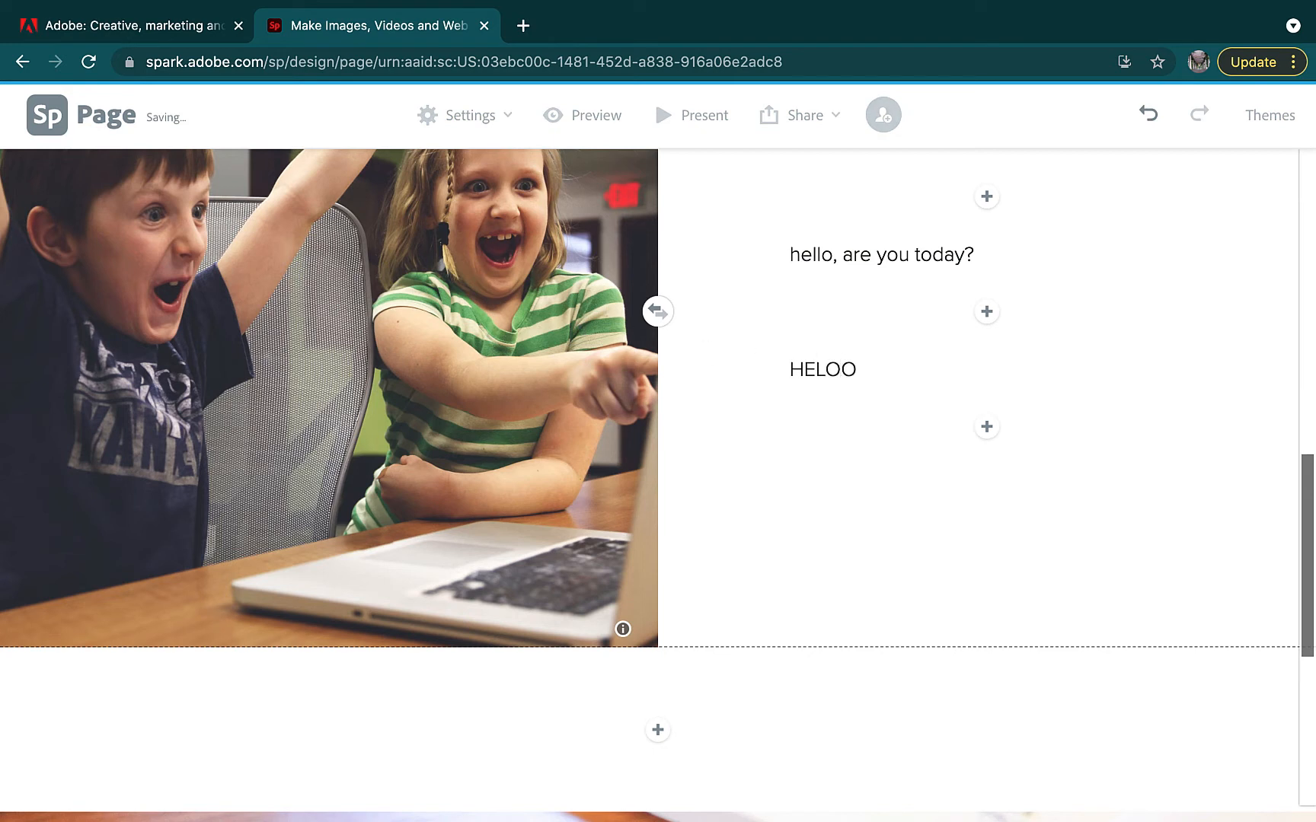
Add a large H1 heading 'HELLO' beneath it and scroll to check the layout
{"action": "left_click", "coordinate": [988, 430]}
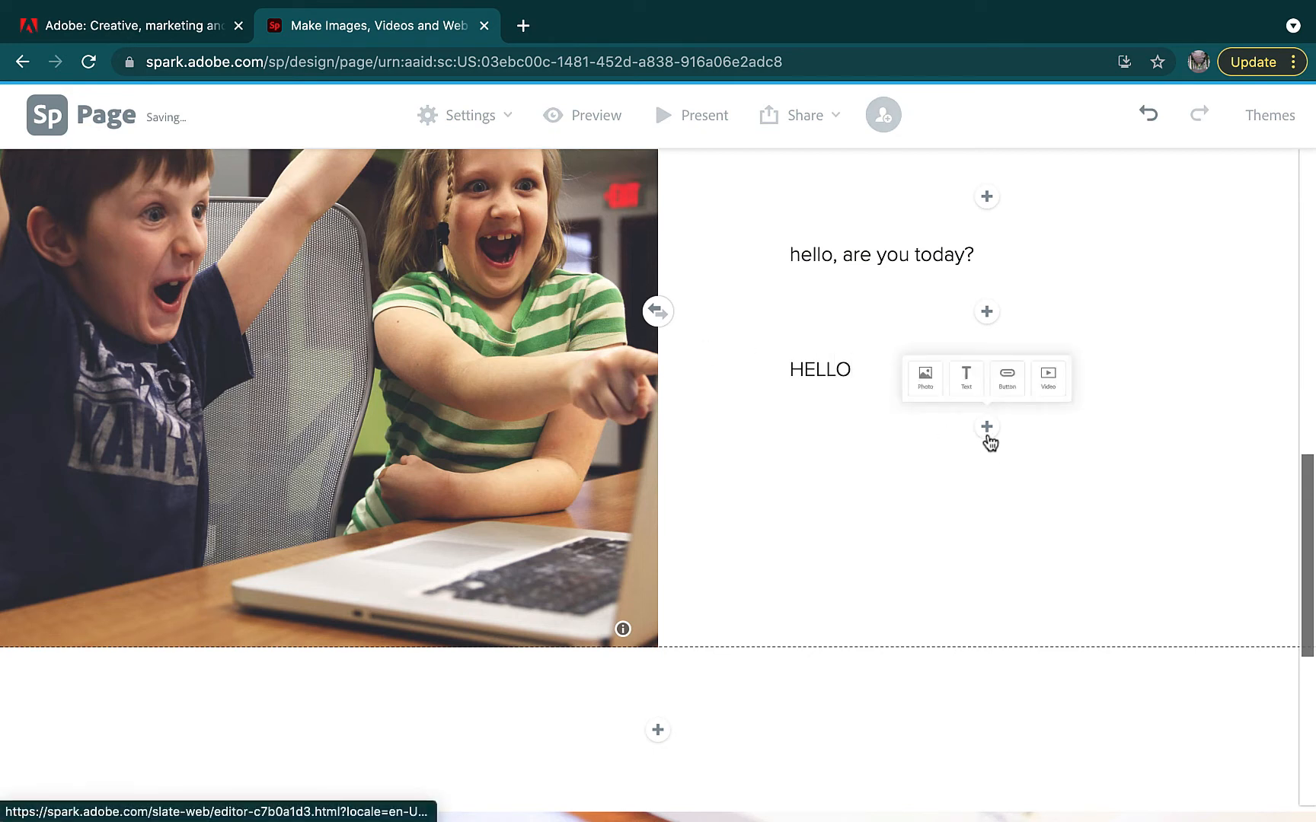
{"action": "left_click", "coordinate": [970, 370]}
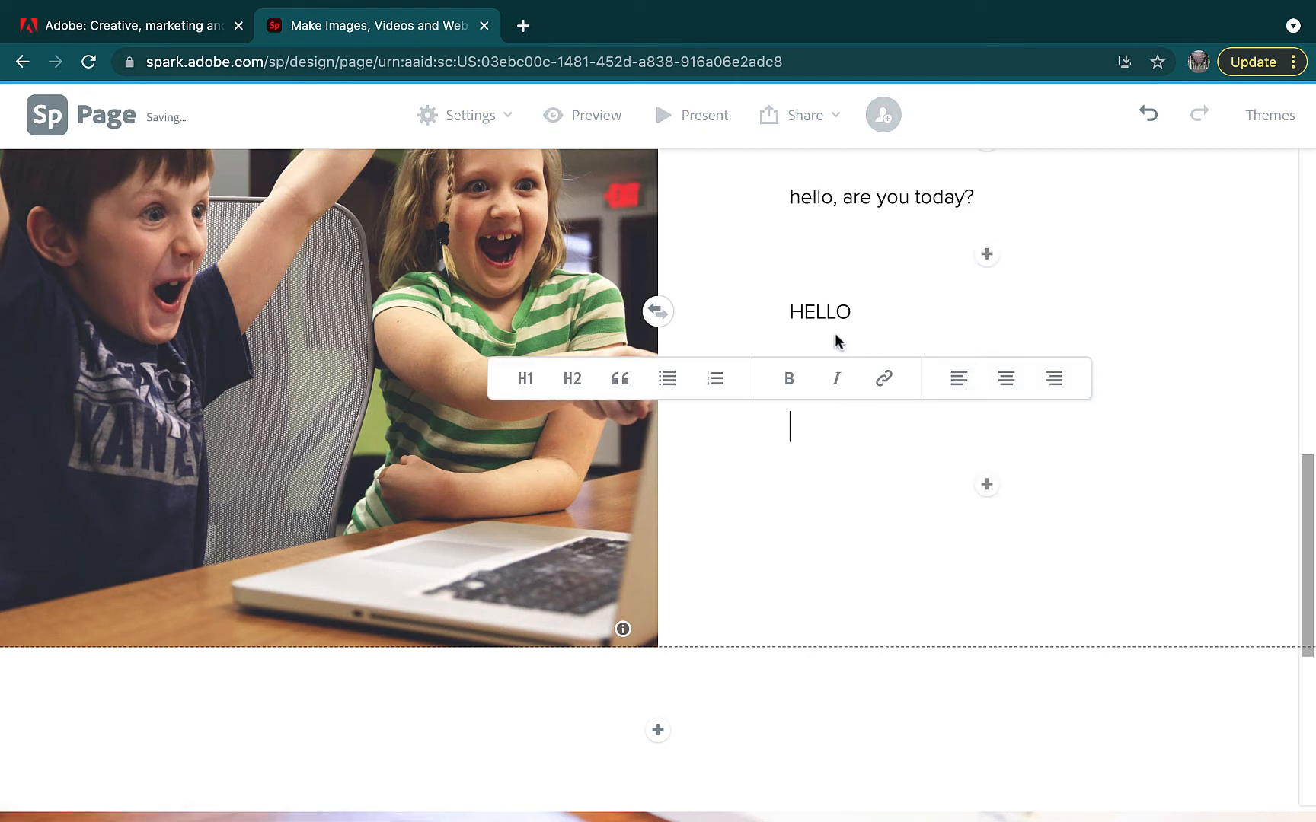
{"action": "left_click", "coordinate": [575, 383]}
{"action": "left_click", "coordinate": [576, 383]}
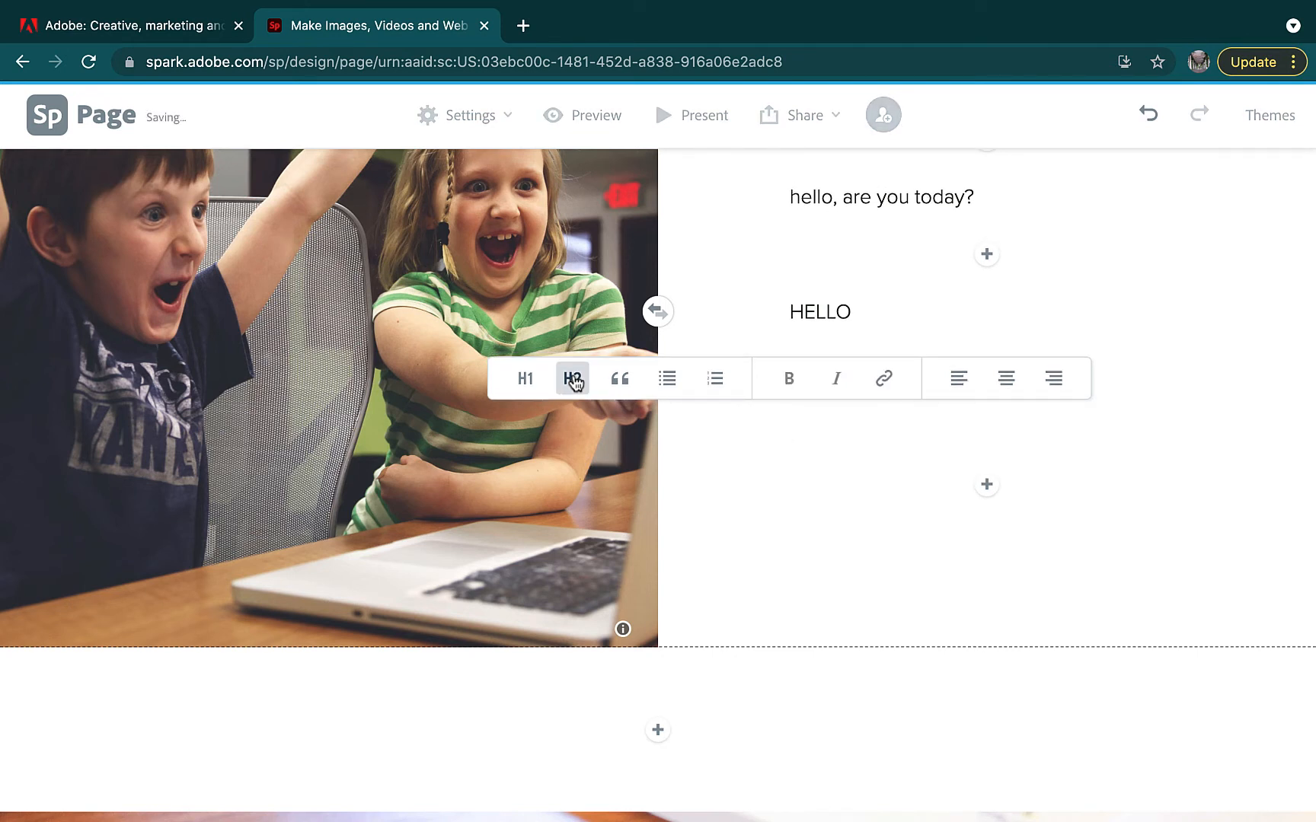
{"action": "left_click", "coordinate": [532, 384]}
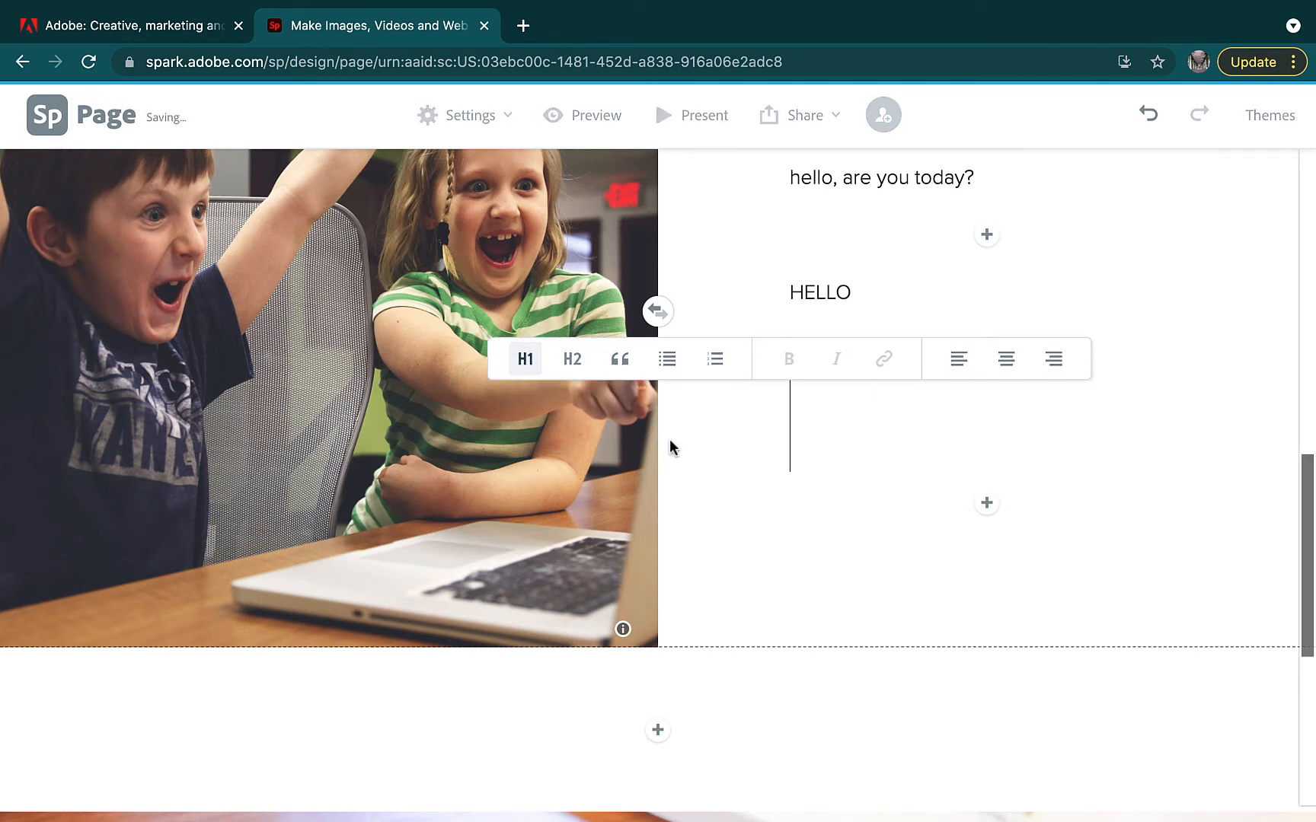
{"action": "type", "text": "HELLO"}
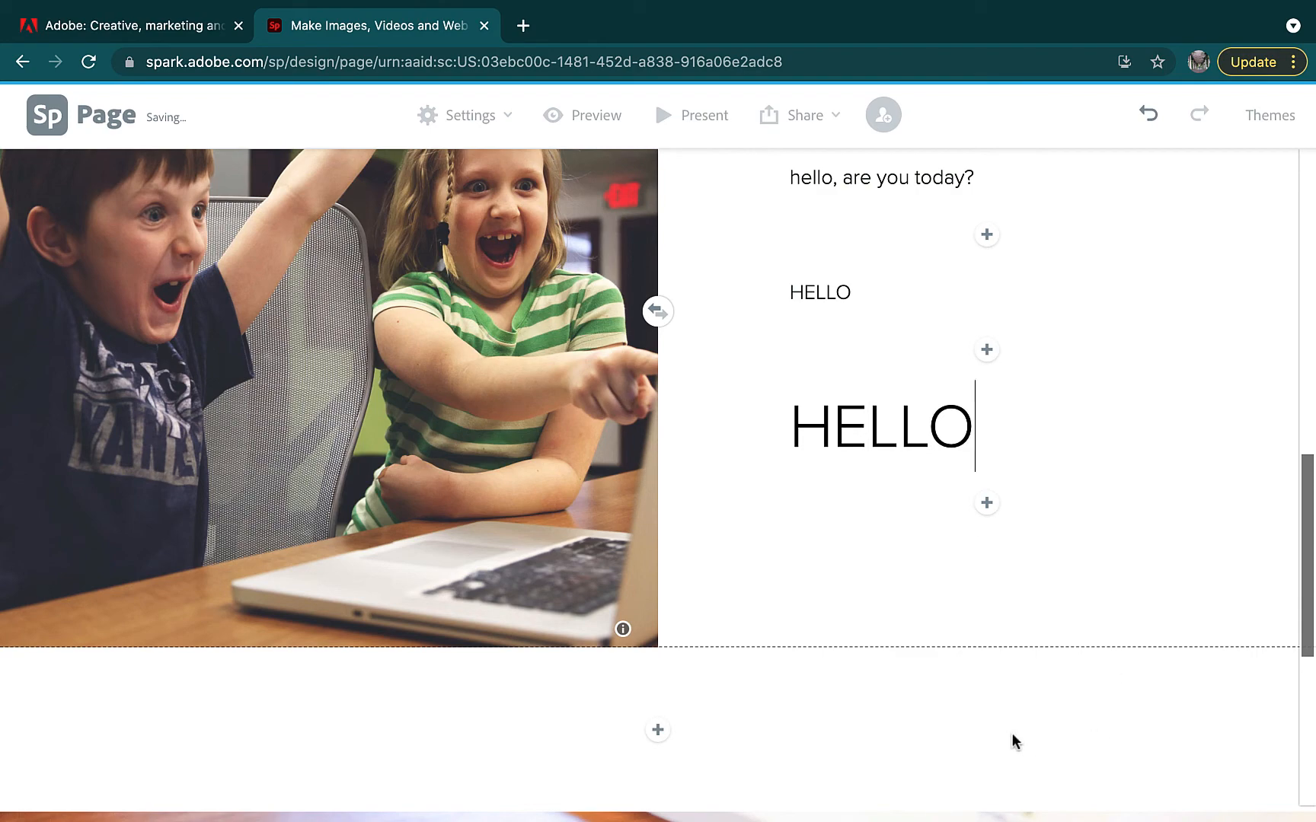
{"action": "scroll", "coordinate": [950, 586], "scroll_direction": "up", "scroll_amount": 6}
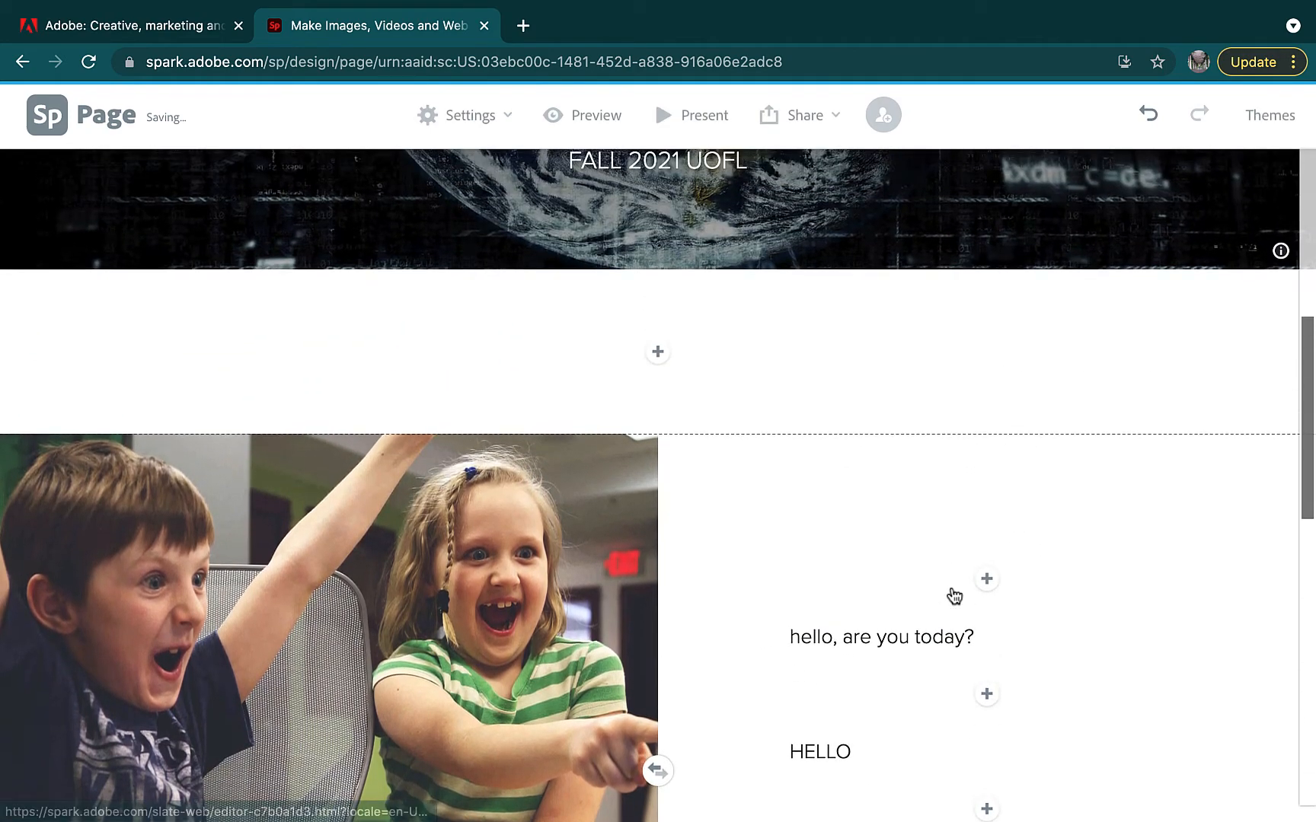
{"action": "scroll", "coordinate": [954, 596], "scroll_direction": "up", "scroll_amount": 6}
{"action": "scroll", "coordinate": [954, 596], "scroll_direction": "down", "scroll_amount": 7}
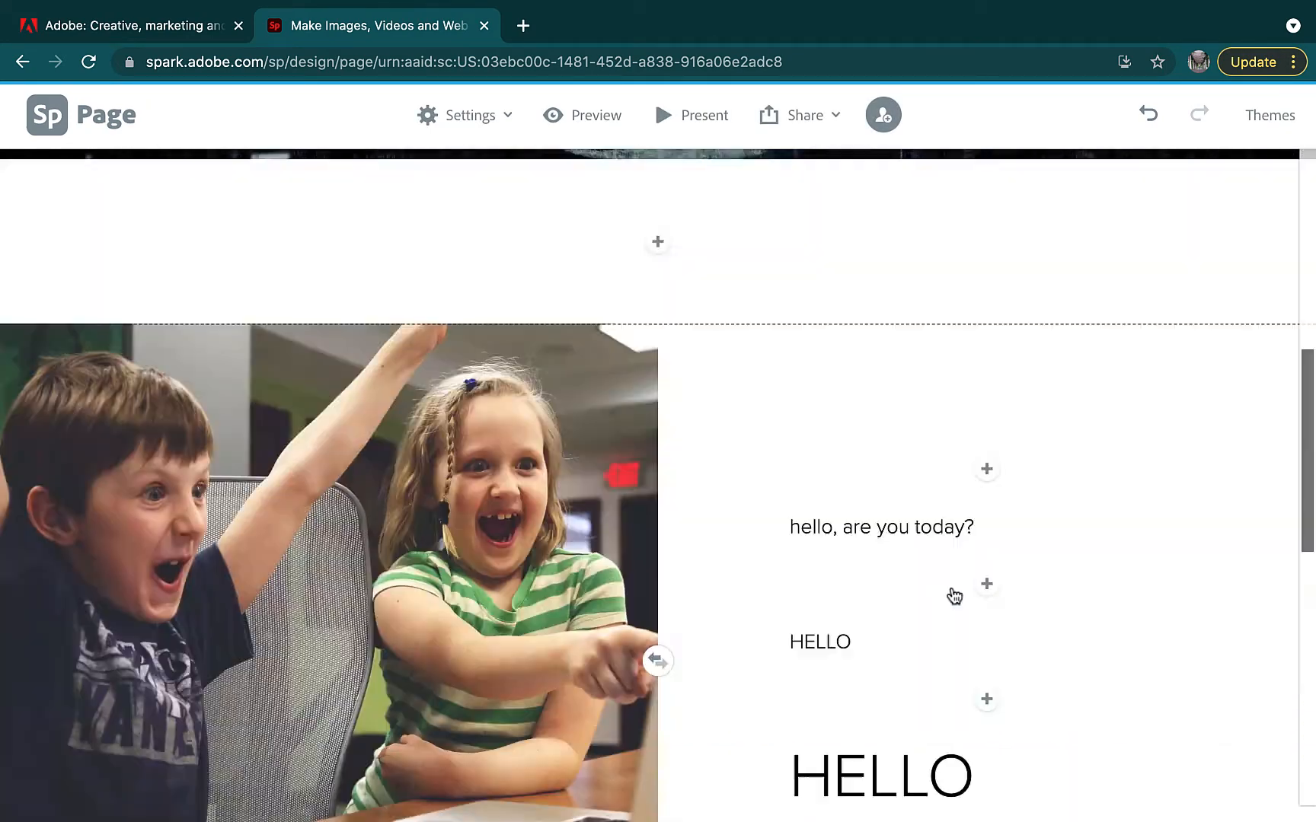
{"action": "scroll", "coordinate": [954, 596], "scroll_direction": "down", "scroll_amount": 8}
Try a Video embed block below the laptop photo, then cancel it without entering a link
{"action": "left_click", "coordinate": [658, 742]}
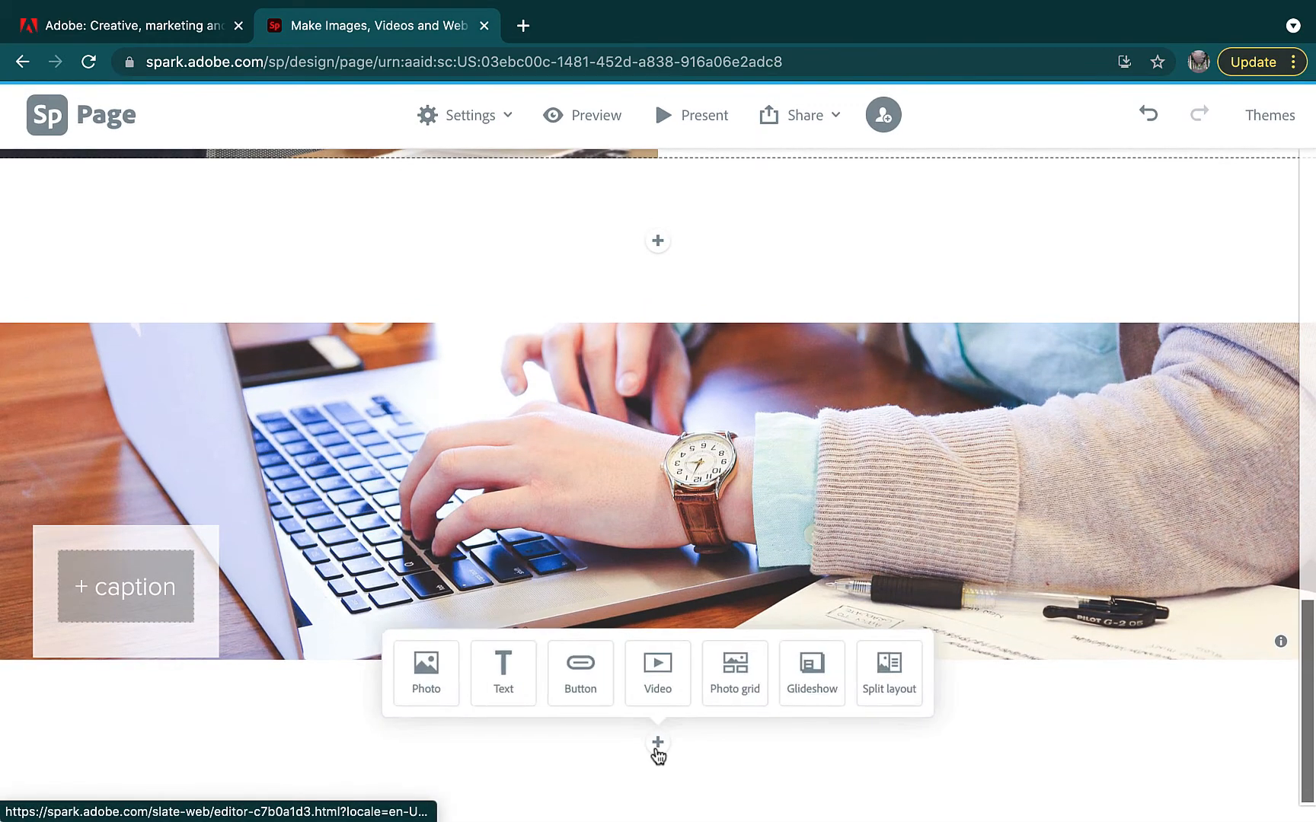
{"action": "left_click", "coordinate": [657, 668]}
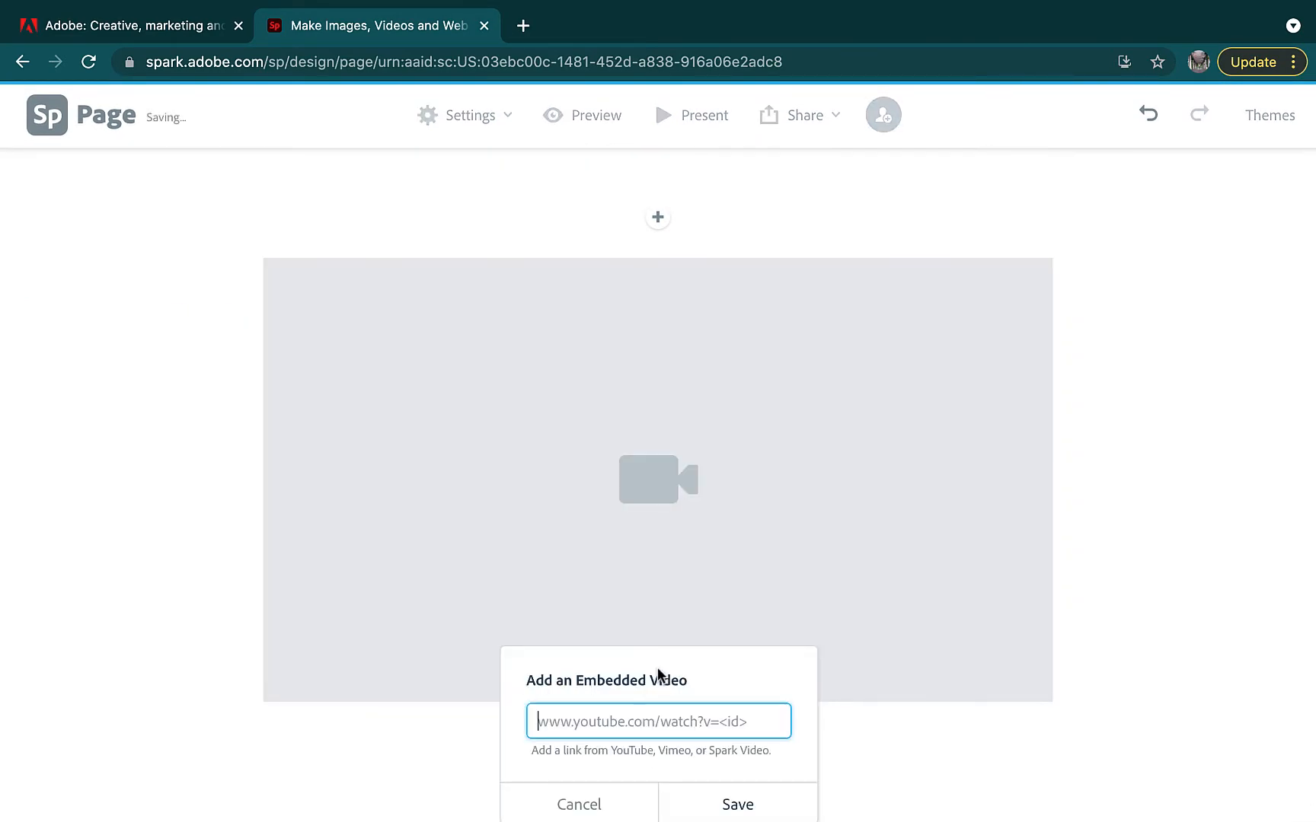
{"action": "scroll", "coordinate": [657, 668], "scroll_direction": "down", "scroll_amount": 2}
{"action": "left_click", "coordinate": [612, 752]}
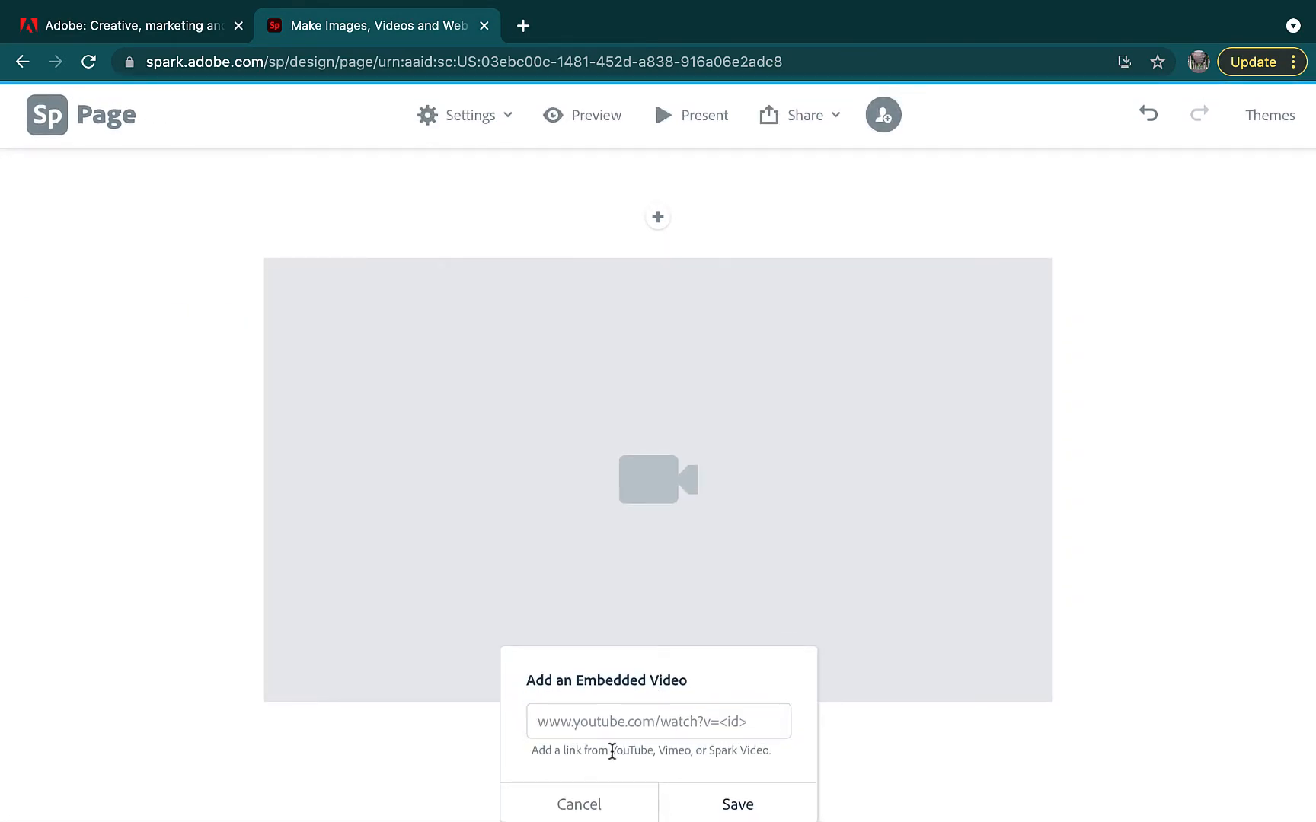
{"action": "left_click_drag", "start_coordinate": [611, 751], "coordinate": [661, 752]}
{"action": "left_click", "coordinate": [880, 769]}
{"action": "left_click", "coordinate": [656, 744]}
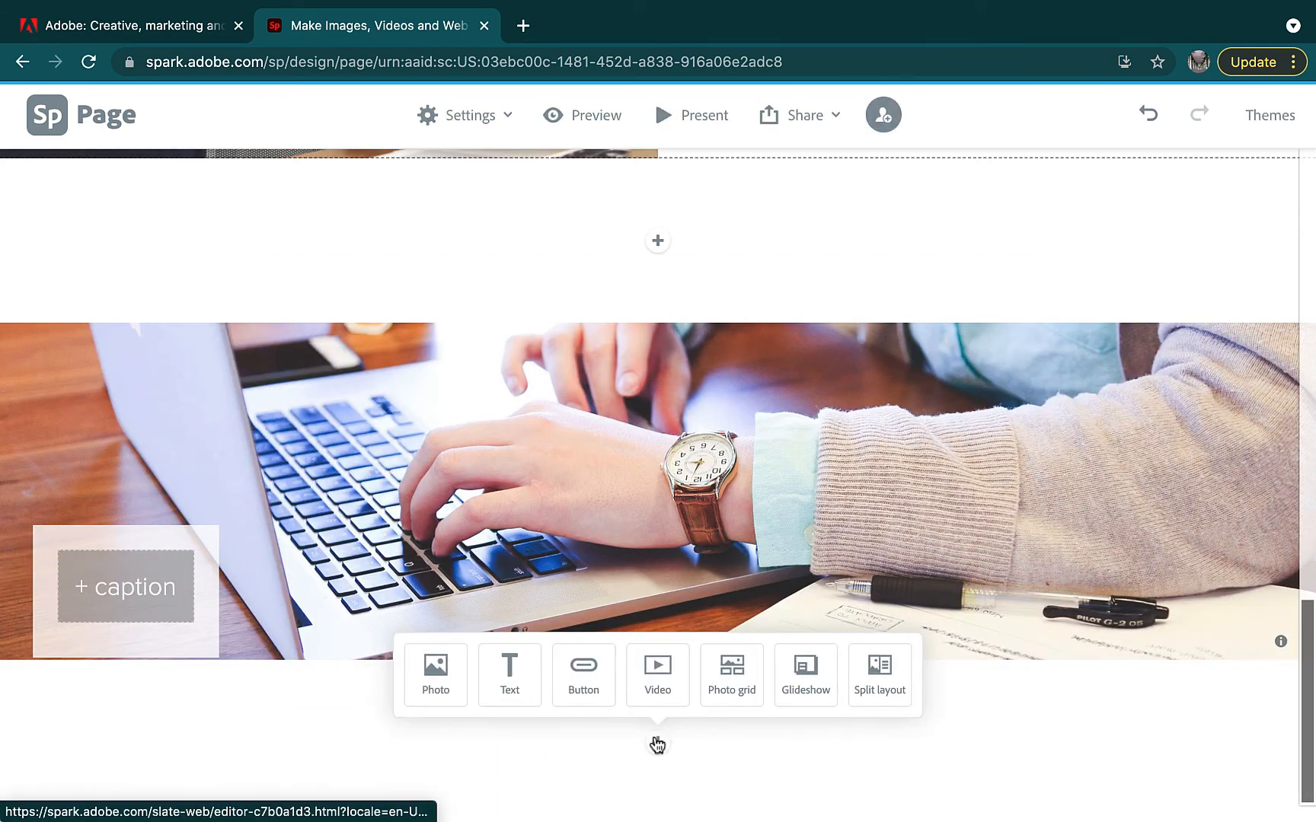
Add a photo grid of six photos: man at wall, coffee and tablet, Earth, kids, tablet chart, iMac
{"action": "left_click", "coordinate": [719, 686]}
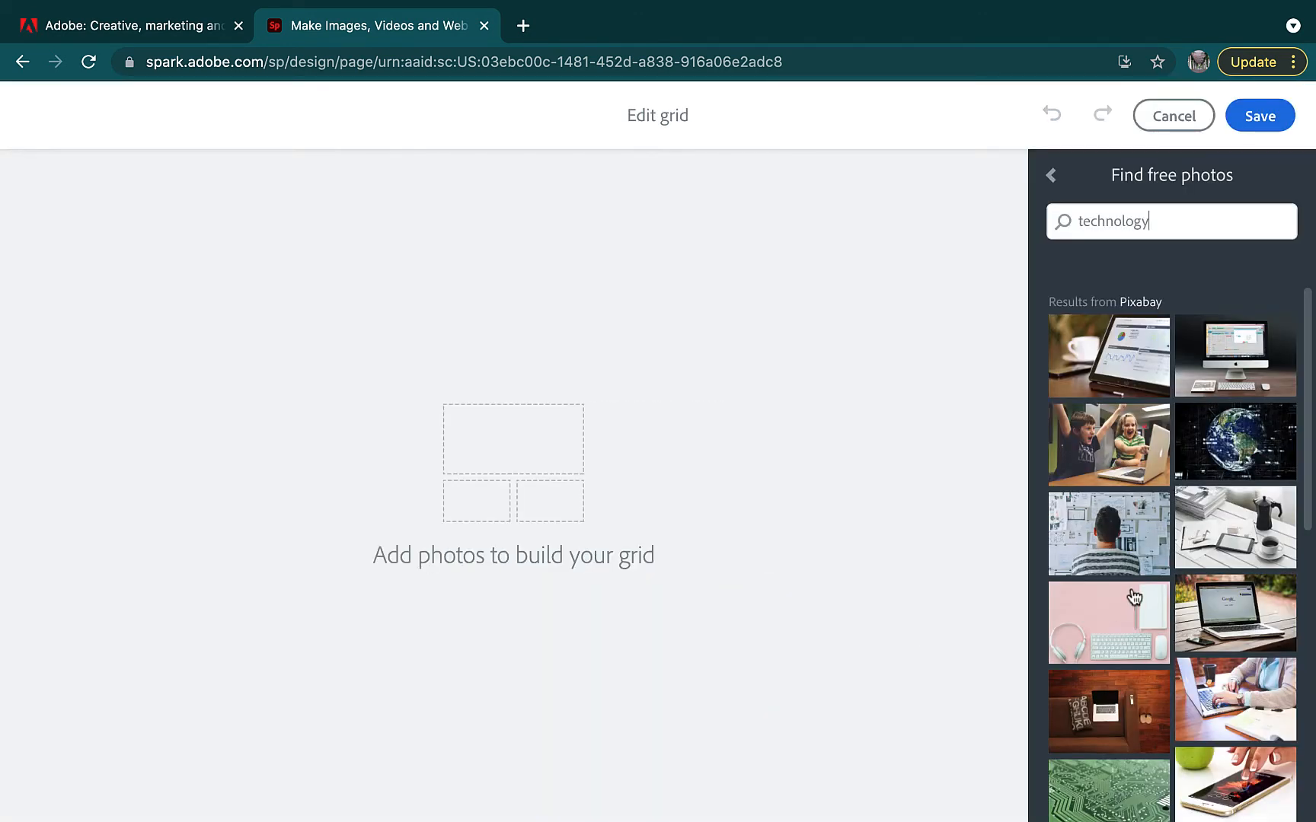
{"action": "left_click", "coordinate": [1131, 560]}
{"action": "left_click", "coordinate": [1249, 533]}
{"action": "left_click", "coordinate": [1241, 457]}
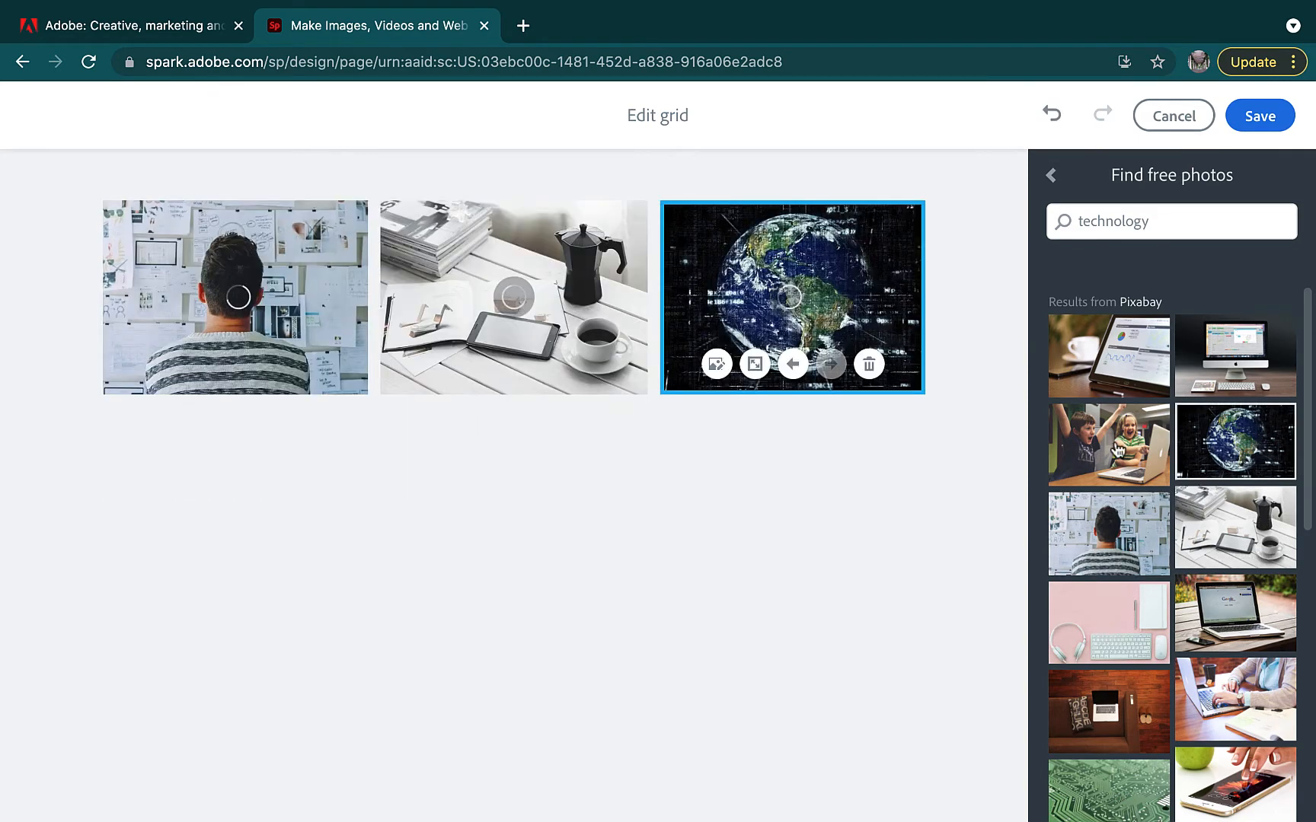
{"action": "left_click", "coordinate": [1117, 449]}
{"action": "left_click", "coordinate": [1109, 356]}
{"action": "left_click", "coordinate": [1248, 360]}
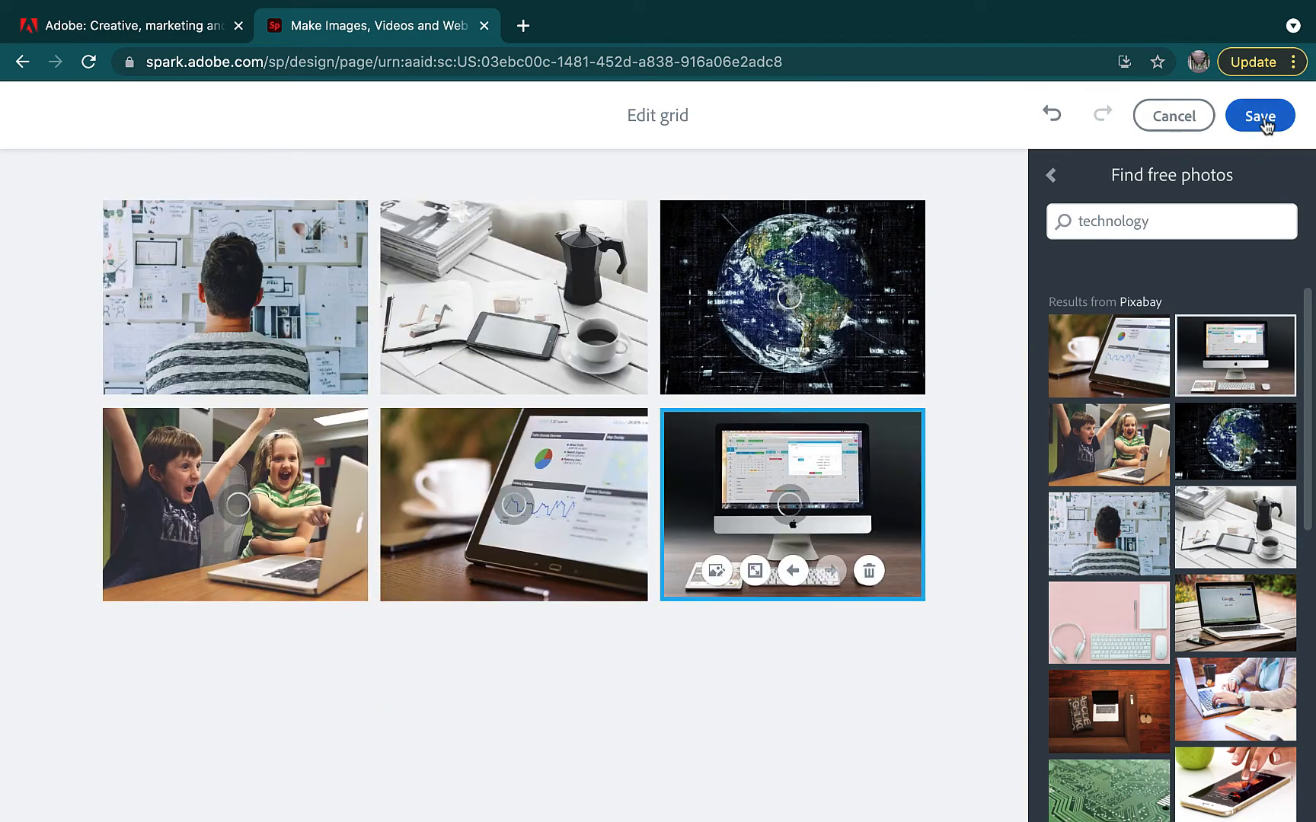
{"action": "left_click", "coordinate": [1262, 118]}
Leave the photo grid's caption blank
{"action": "left_click", "coordinate": [670, 603]}
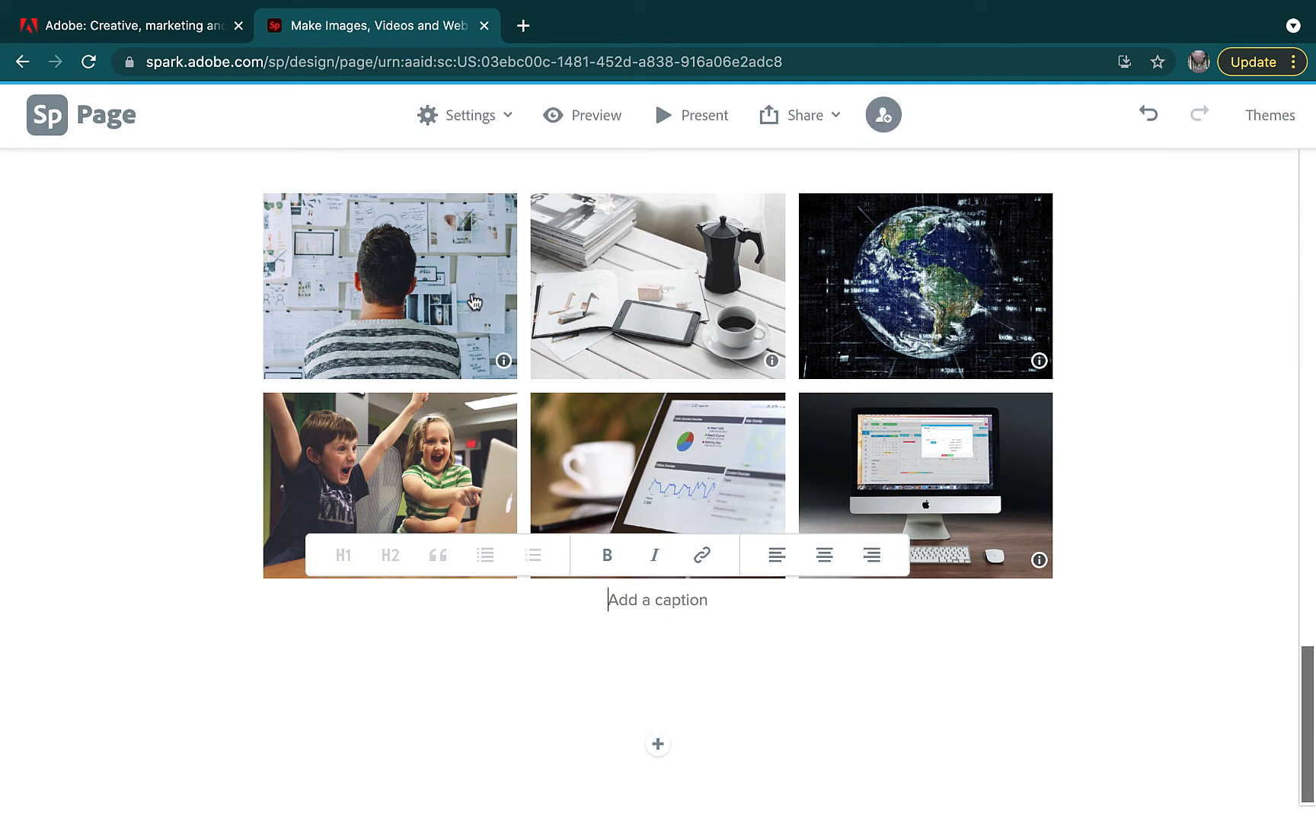
{"action": "left_click", "coordinate": [868, 774]}
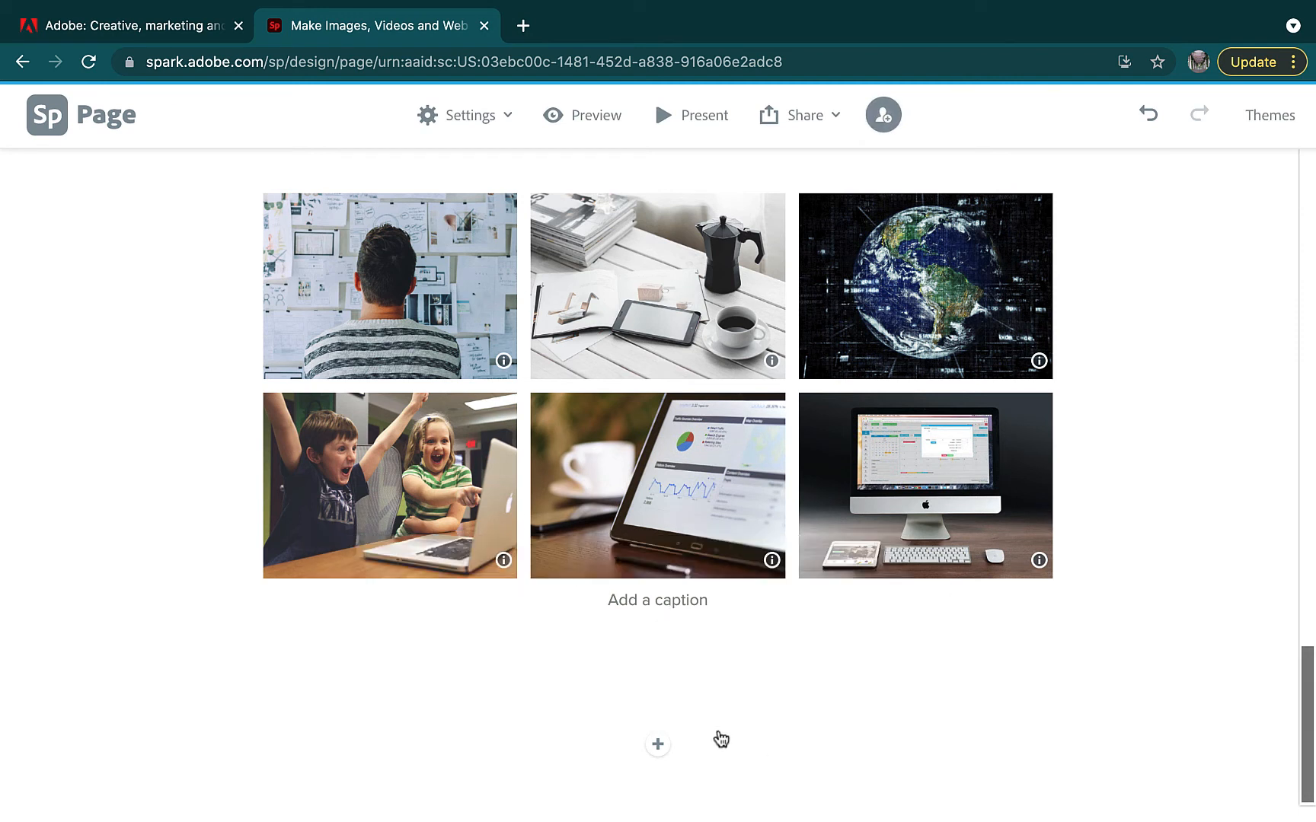
{"action": "left_click", "coordinate": [658, 750]}
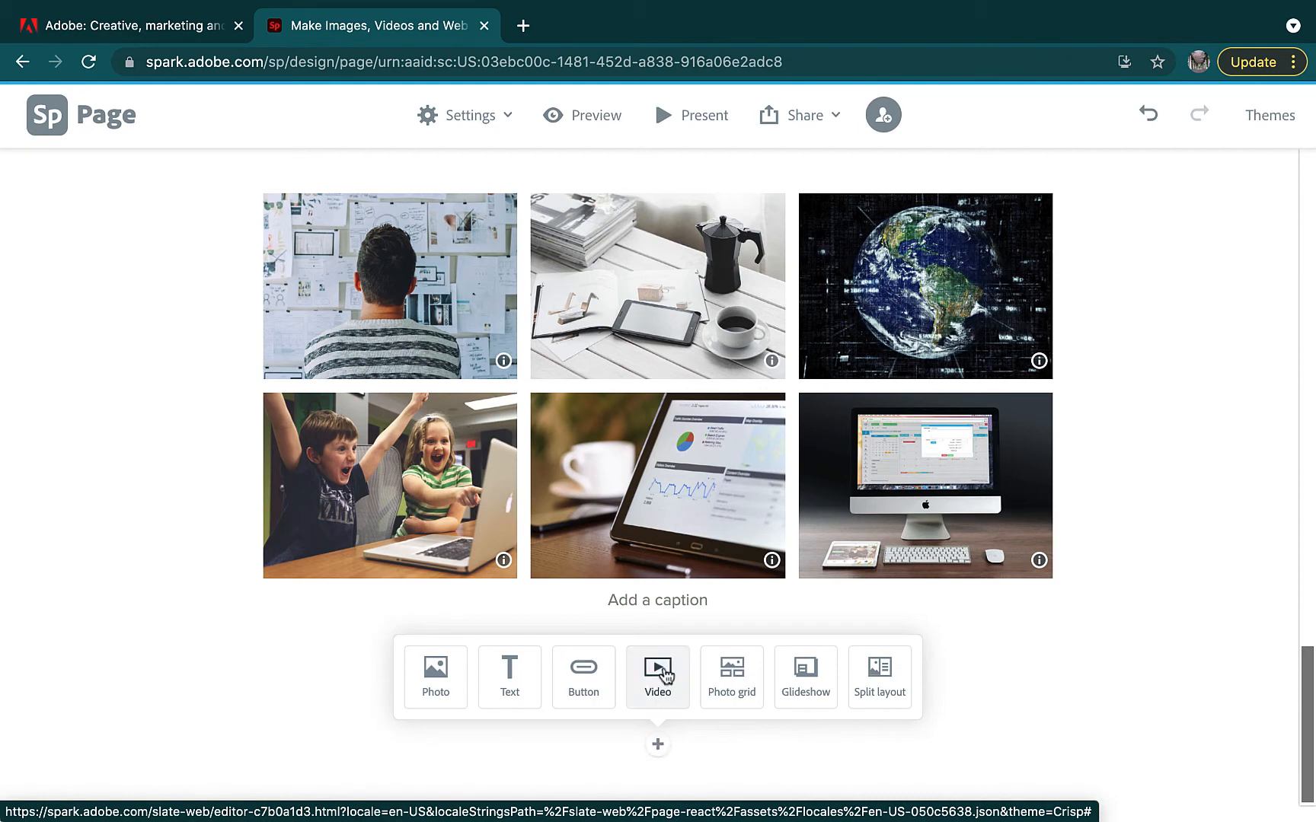
Add a glideshow of four photos: astronaut, tablet and coffee, phone and laptop, man writing
{"action": "left_click", "coordinate": [818, 667]}
{"action": "scroll", "coordinate": [1172, 729], "scroll_direction": "down", "scroll_amount": 5}
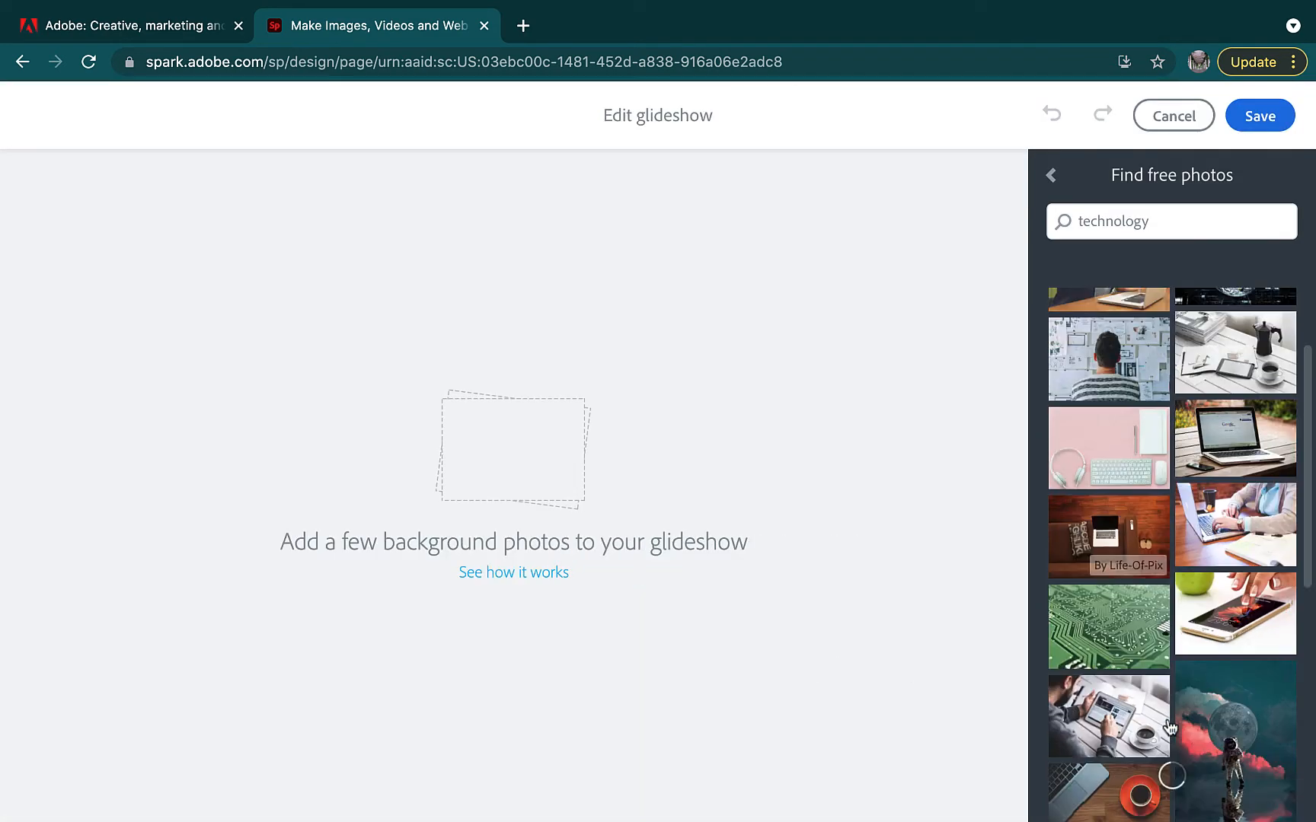
{"action": "left_click", "coordinate": [1243, 552]}
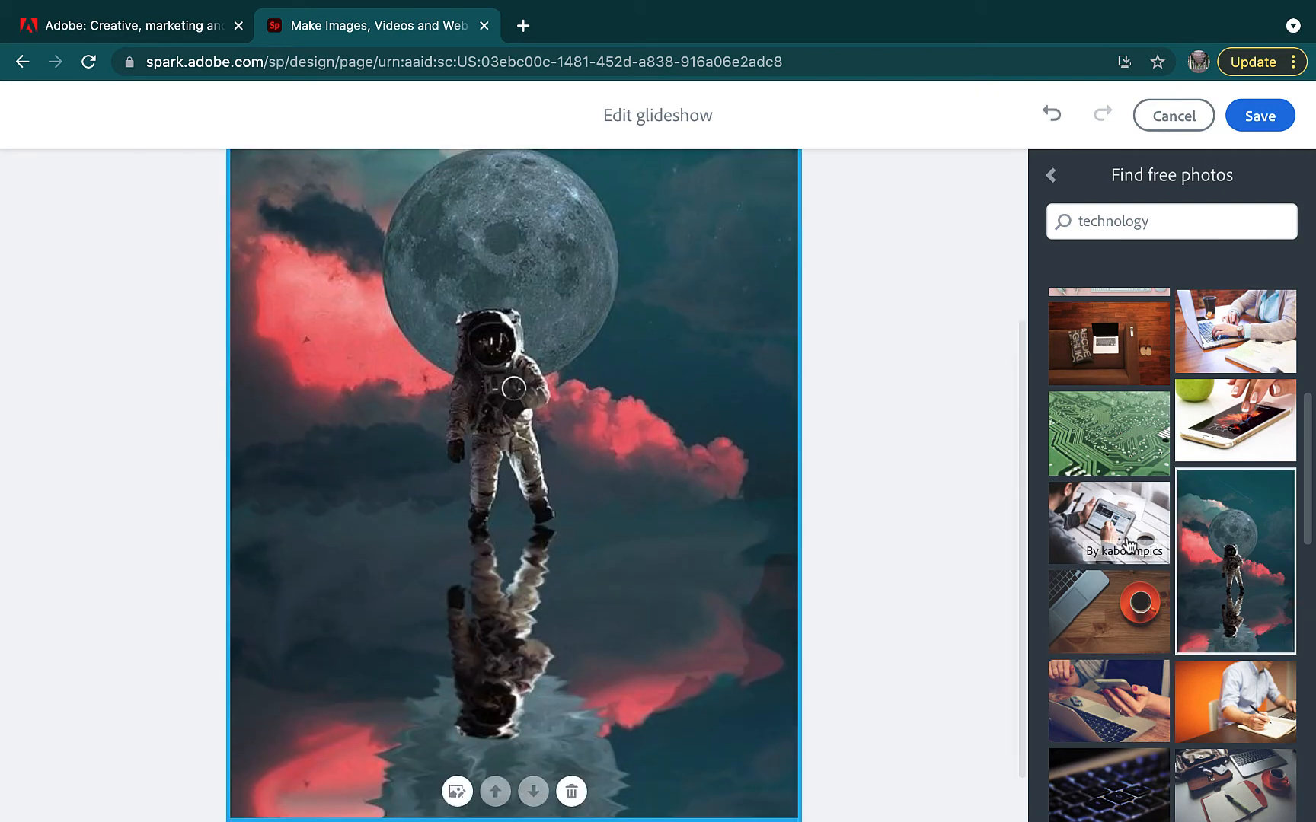
{"action": "left_click", "coordinate": [1129, 544]}
{"action": "left_click", "coordinate": [1140, 689]}
{"action": "left_click", "coordinate": [1229, 701]}
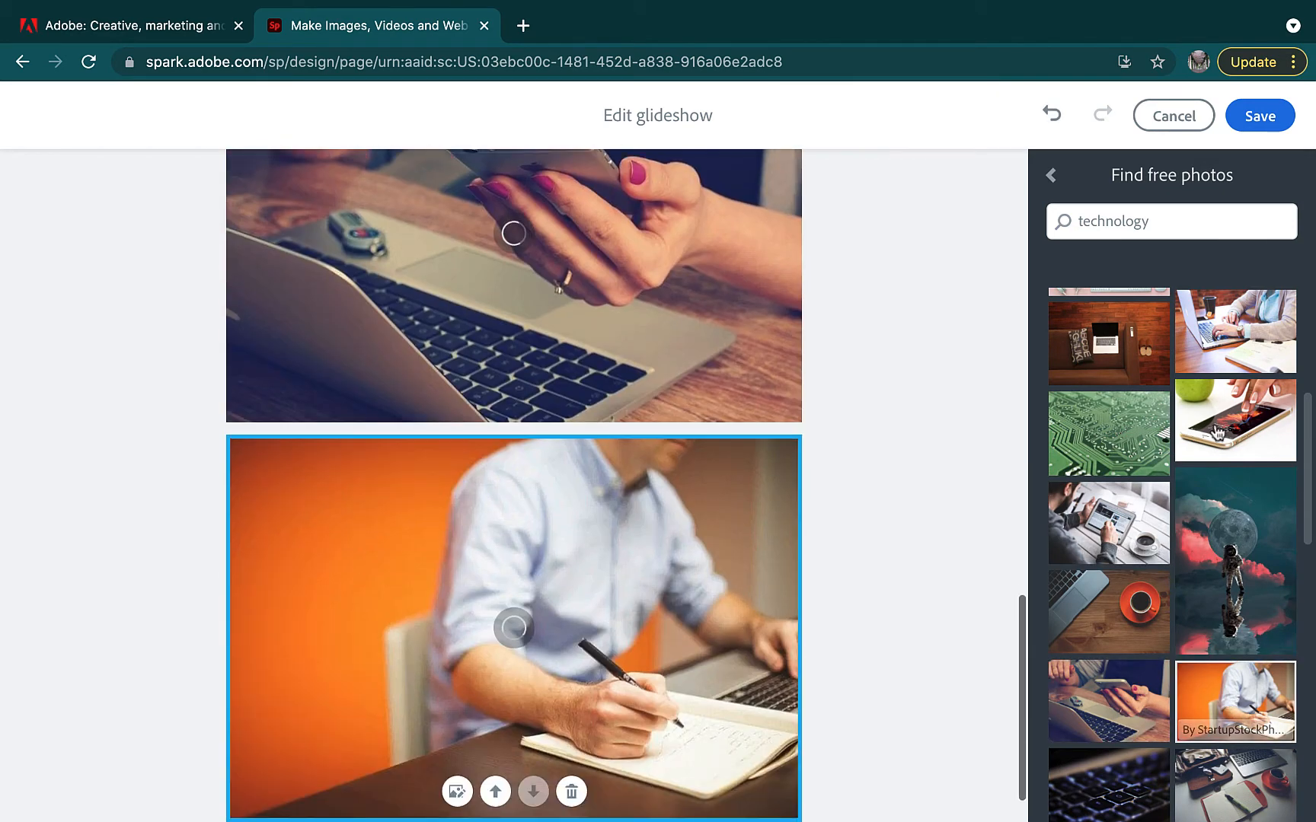
{"action": "left_click", "coordinate": [1259, 116]}
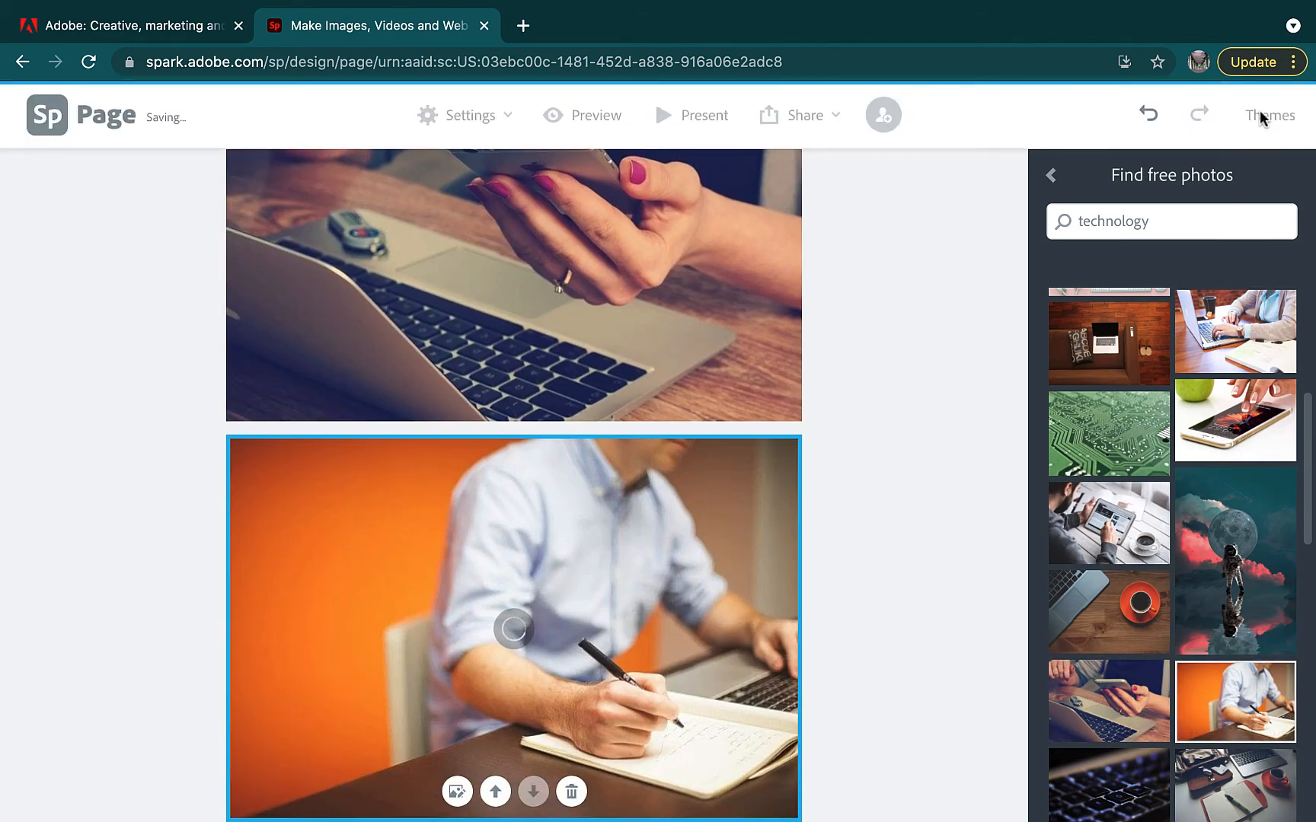
Scroll through the glideshow, check its text box content options, and scroll back up
{"action": "scroll", "coordinate": [513, 533], "scroll_direction": "up", "scroll_amount": 16}
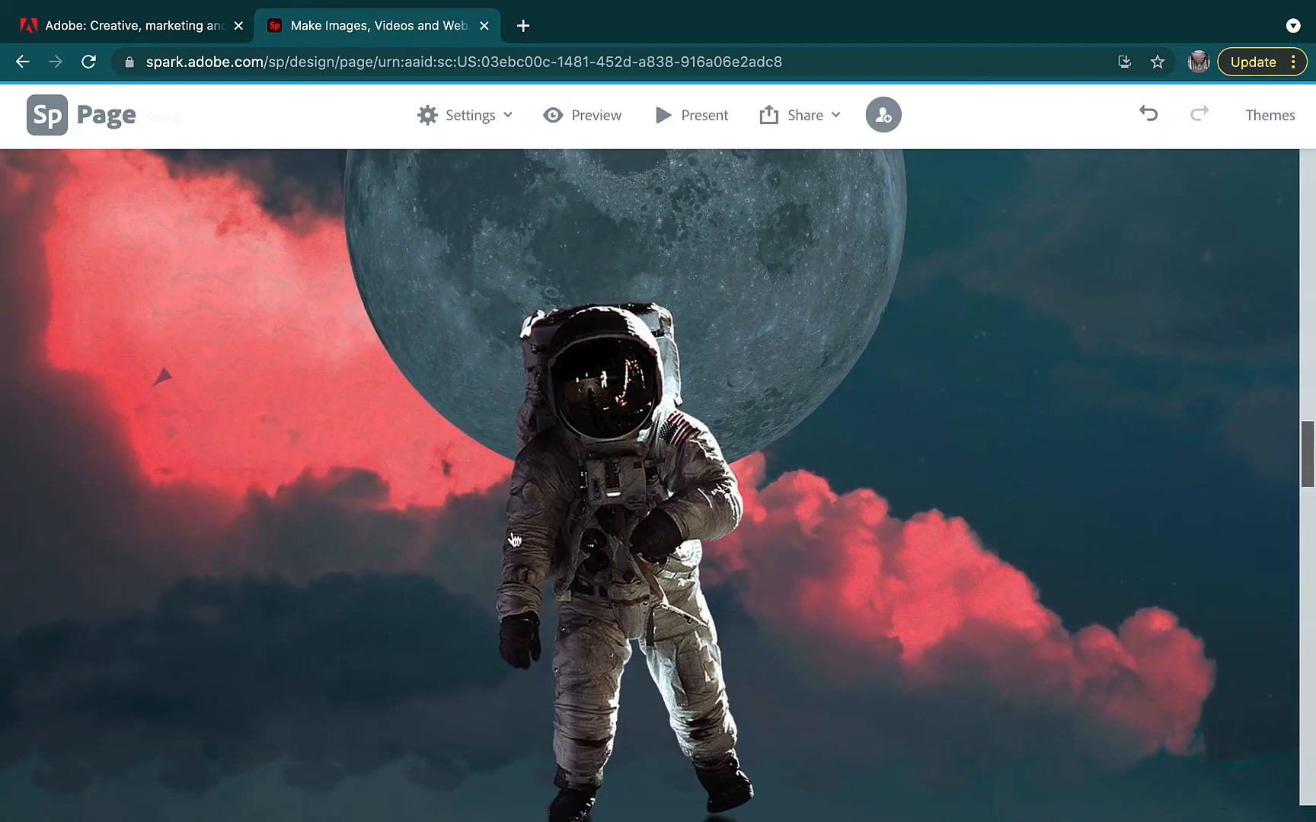
{"action": "scroll", "coordinate": [515, 541], "scroll_direction": "down", "scroll_amount": 13}
{"action": "scroll", "coordinate": [513, 539], "scroll_direction": "down", "scroll_amount": 10}
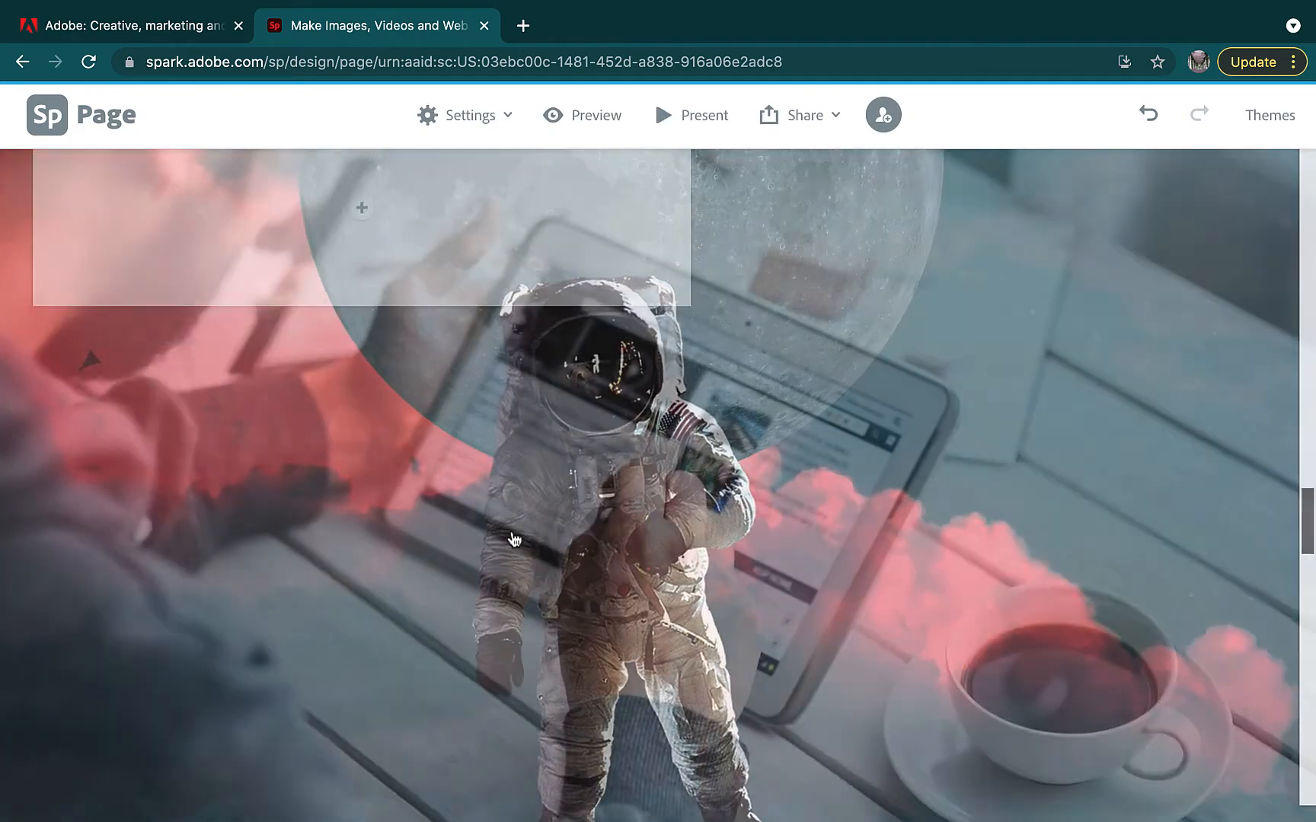
{"action": "scroll", "coordinate": [512, 538], "scroll_direction": "down", "scroll_amount": 5}
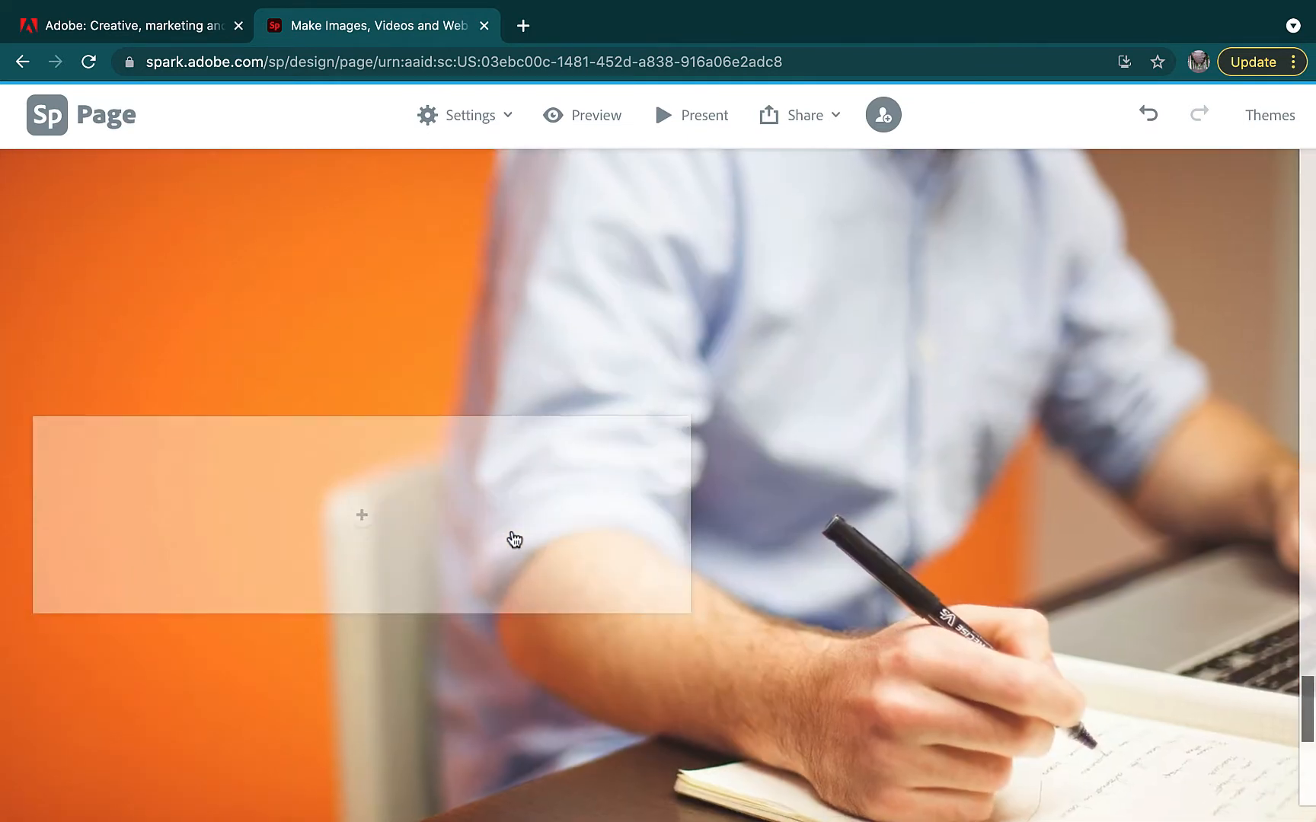
{"action": "left_click", "coordinate": [357, 433]}
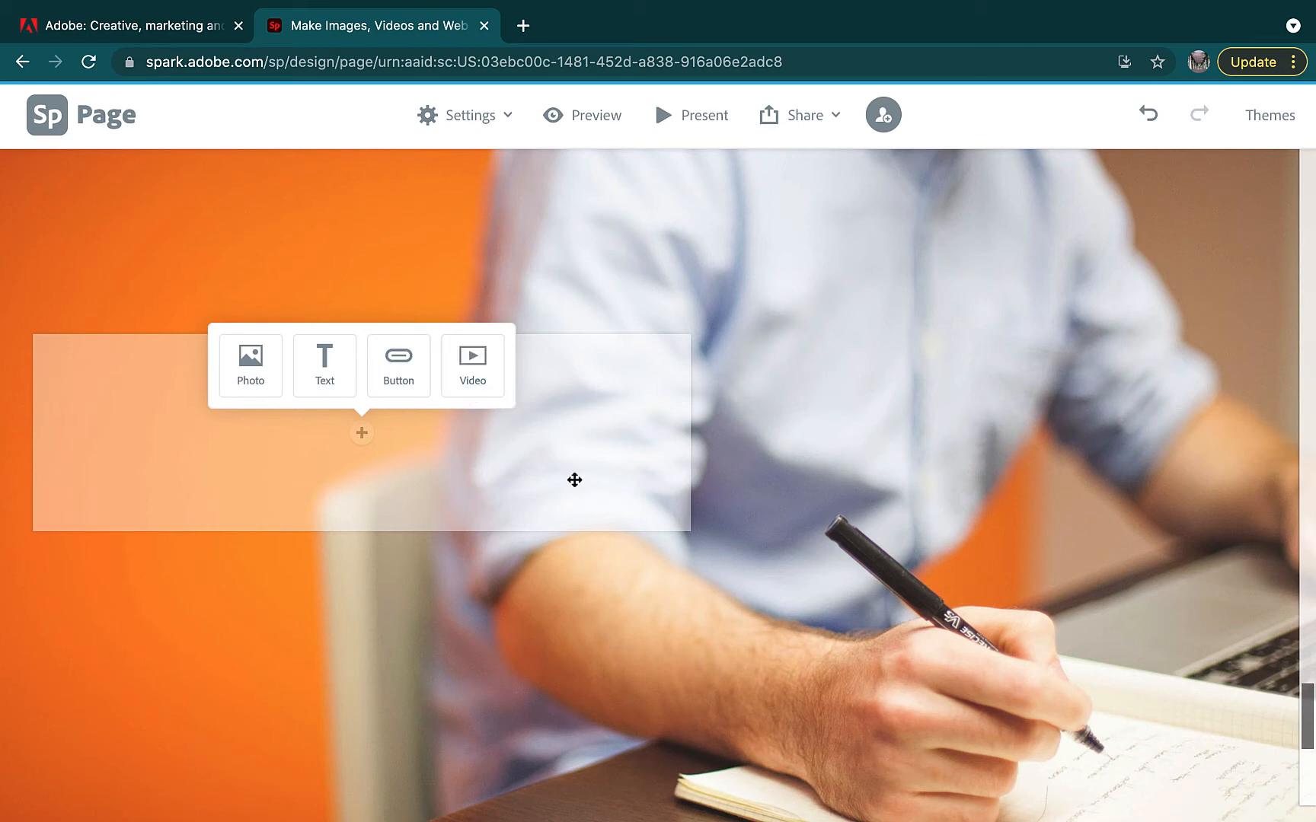
{"action": "scroll", "coordinate": [599, 538], "scroll_direction": "down", "scroll_amount": 5}
{"action": "scroll", "coordinate": [602, 537], "scroll_direction": "up", "scroll_amount": 15}
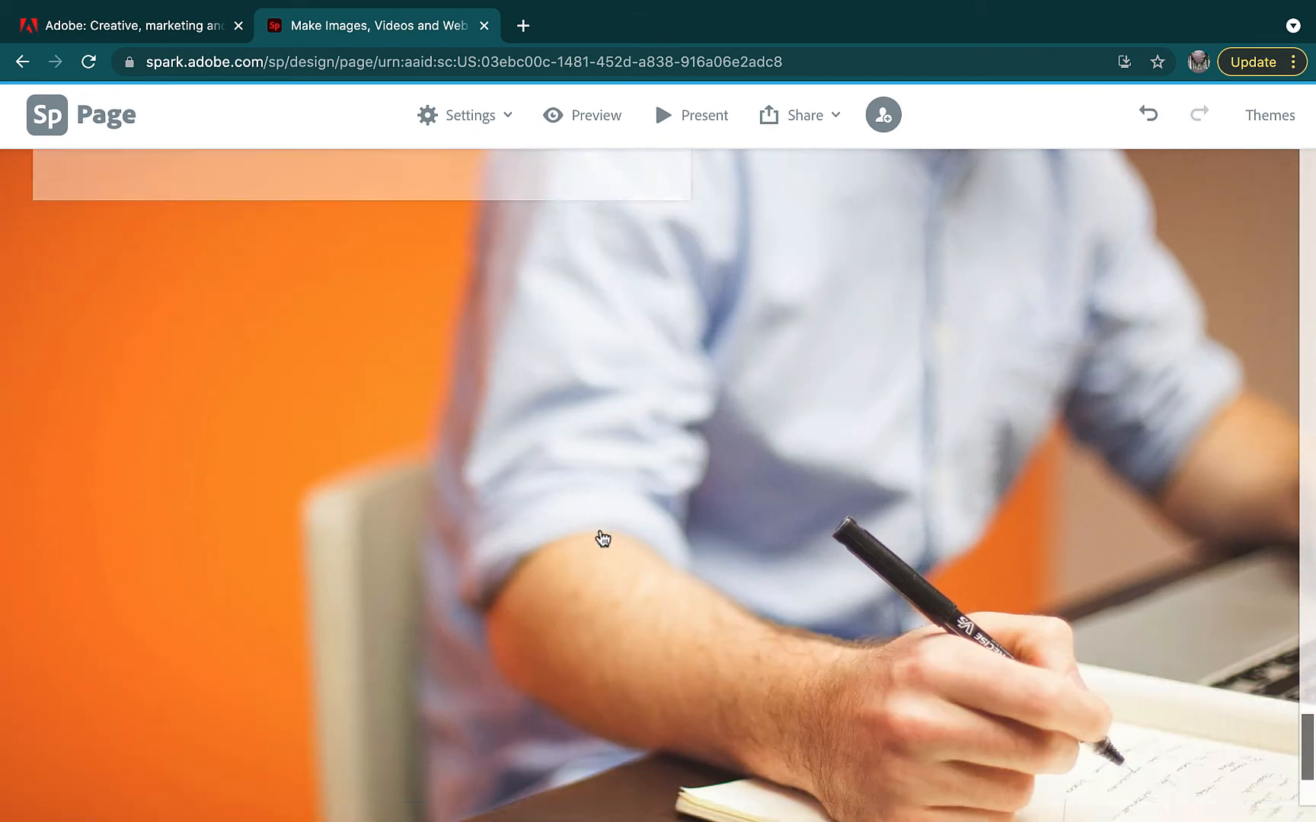
{"action": "scroll", "coordinate": [602, 538], "scroll_direction": "up", "scroll_amount": 15}
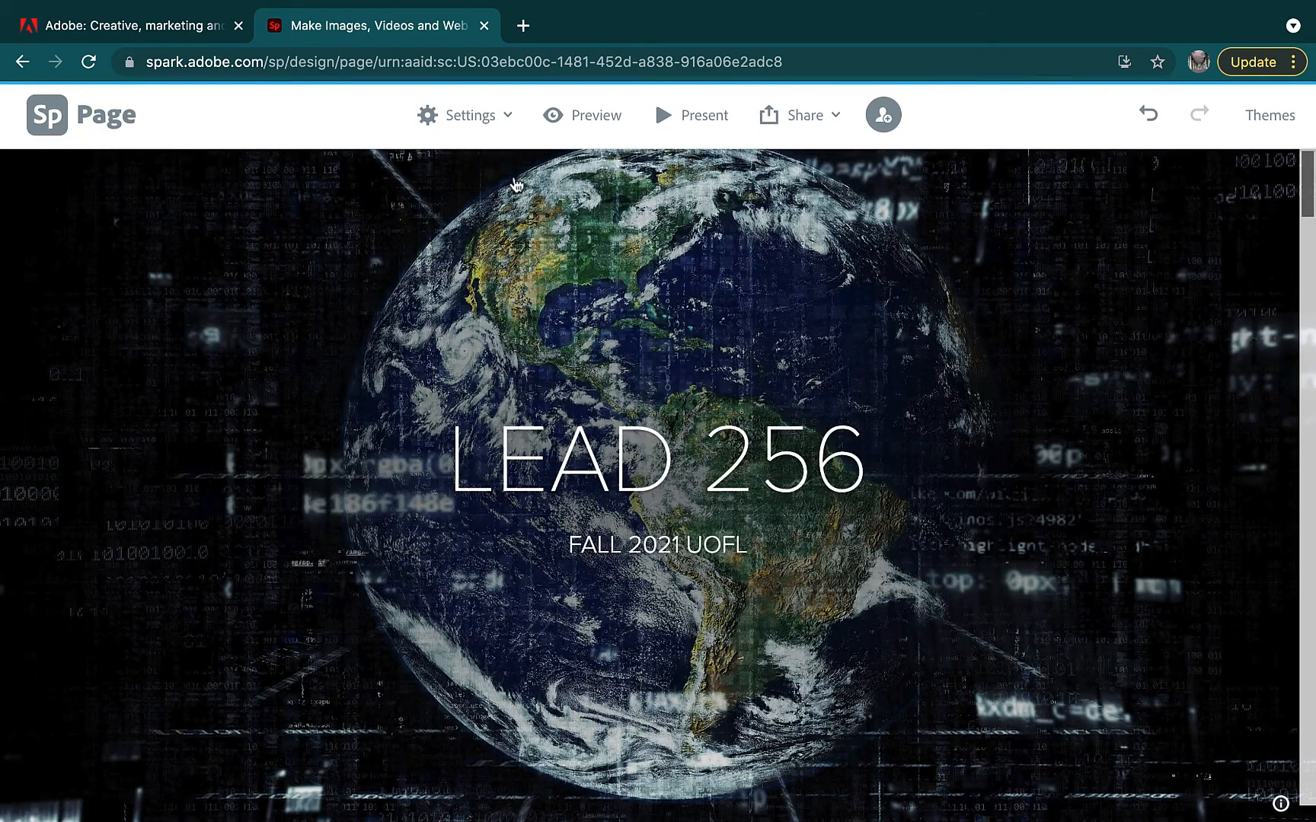
{"action": "left_click", "coordinate": [508, 122]}
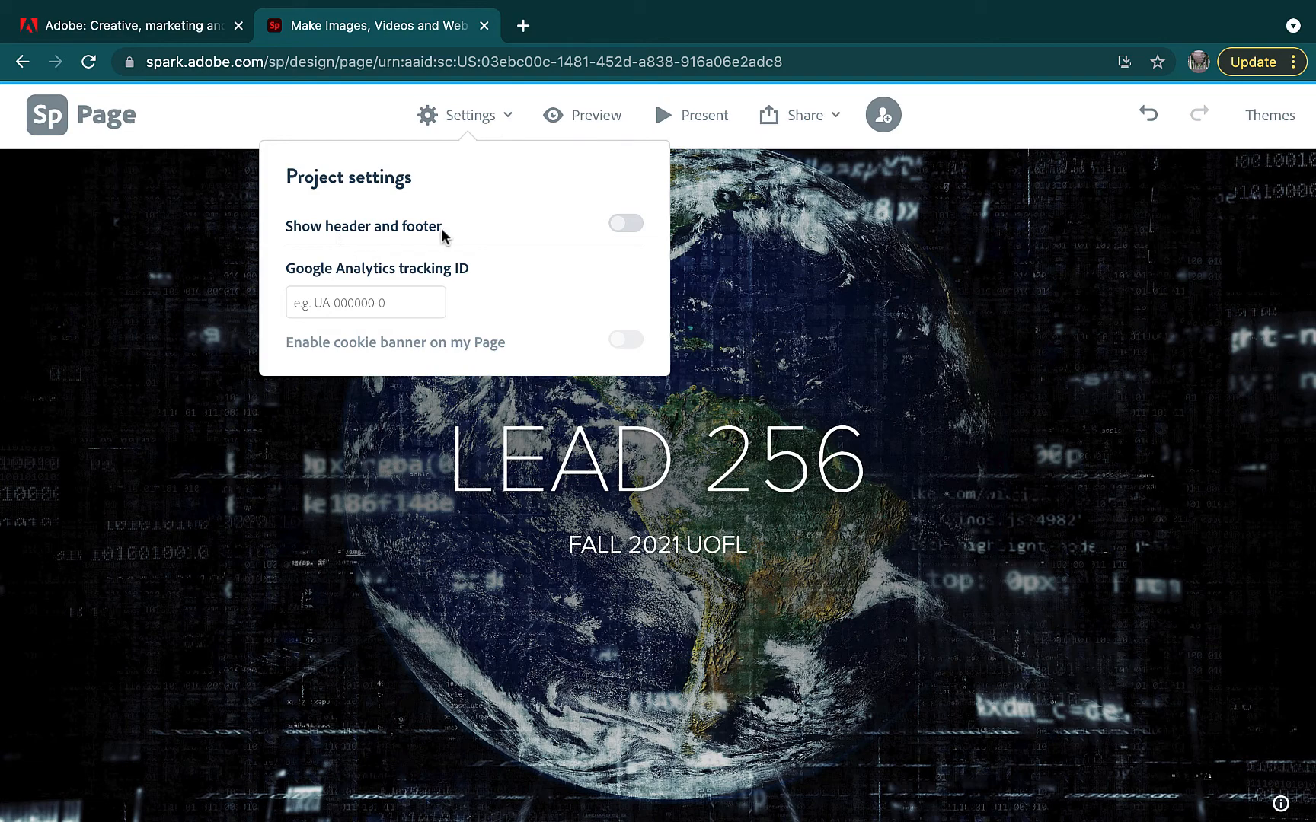
{"action": "left_click", "coordinate": [305, 310]}
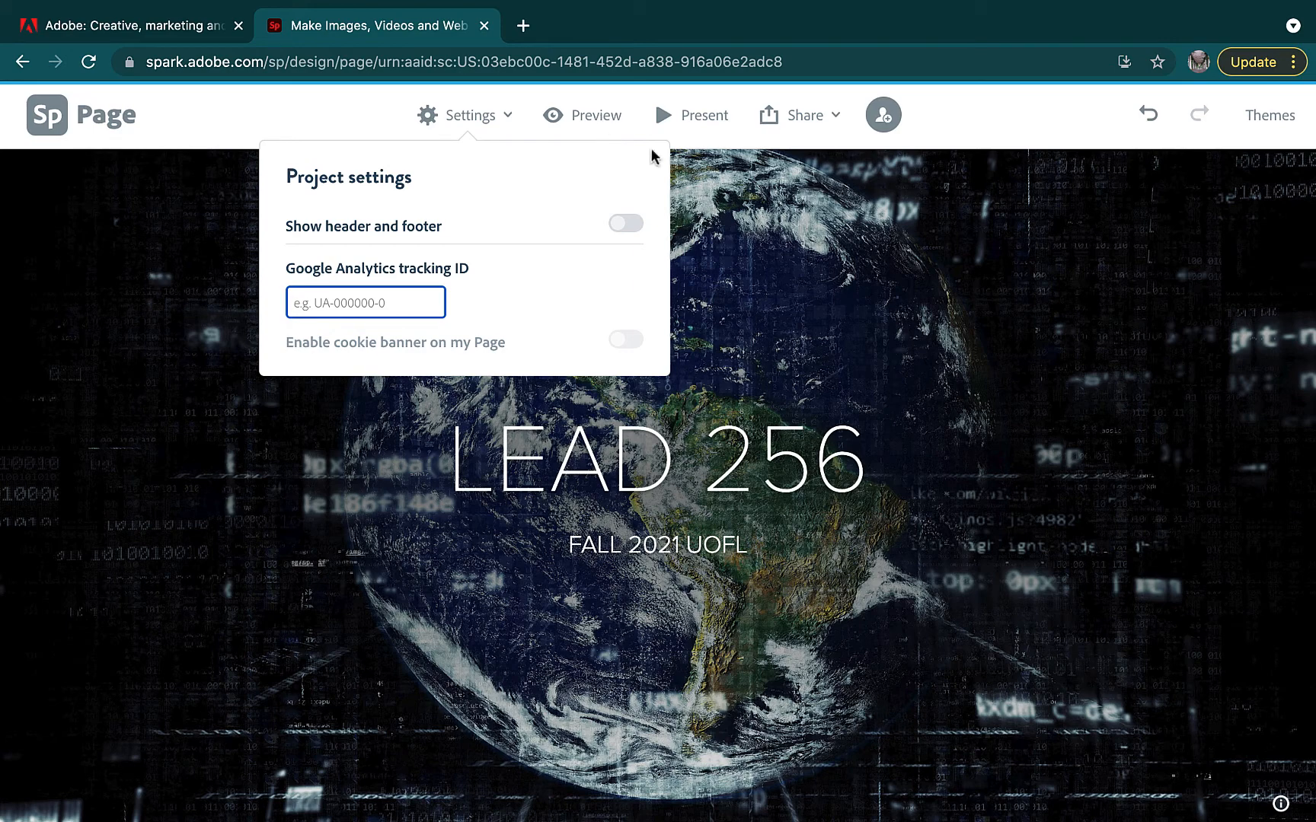
{"action": "left_click", "coordinate": [784, 262]}
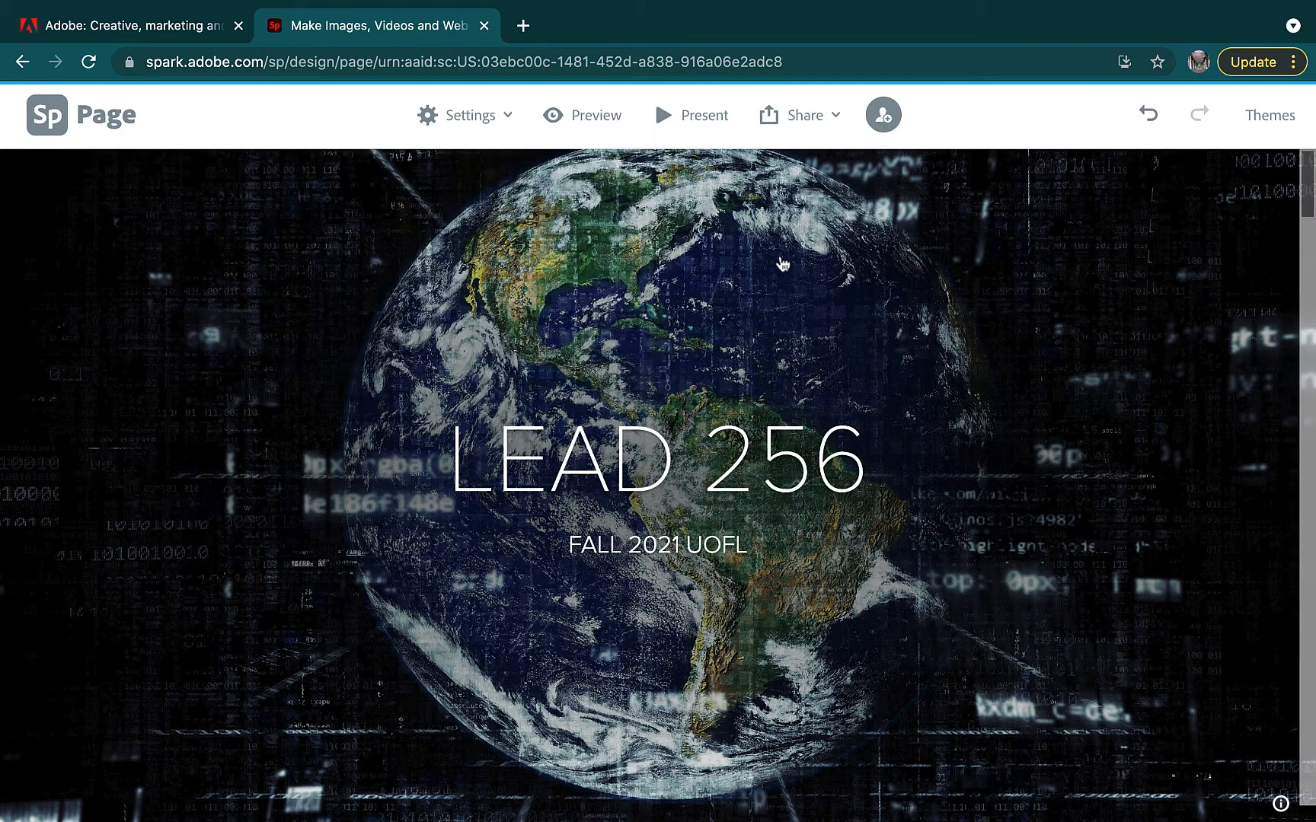
Preview the finished LEAD 256 page, scroll through it, and close the preview
{"action": "left_click", "coordinate": [597, 114]}
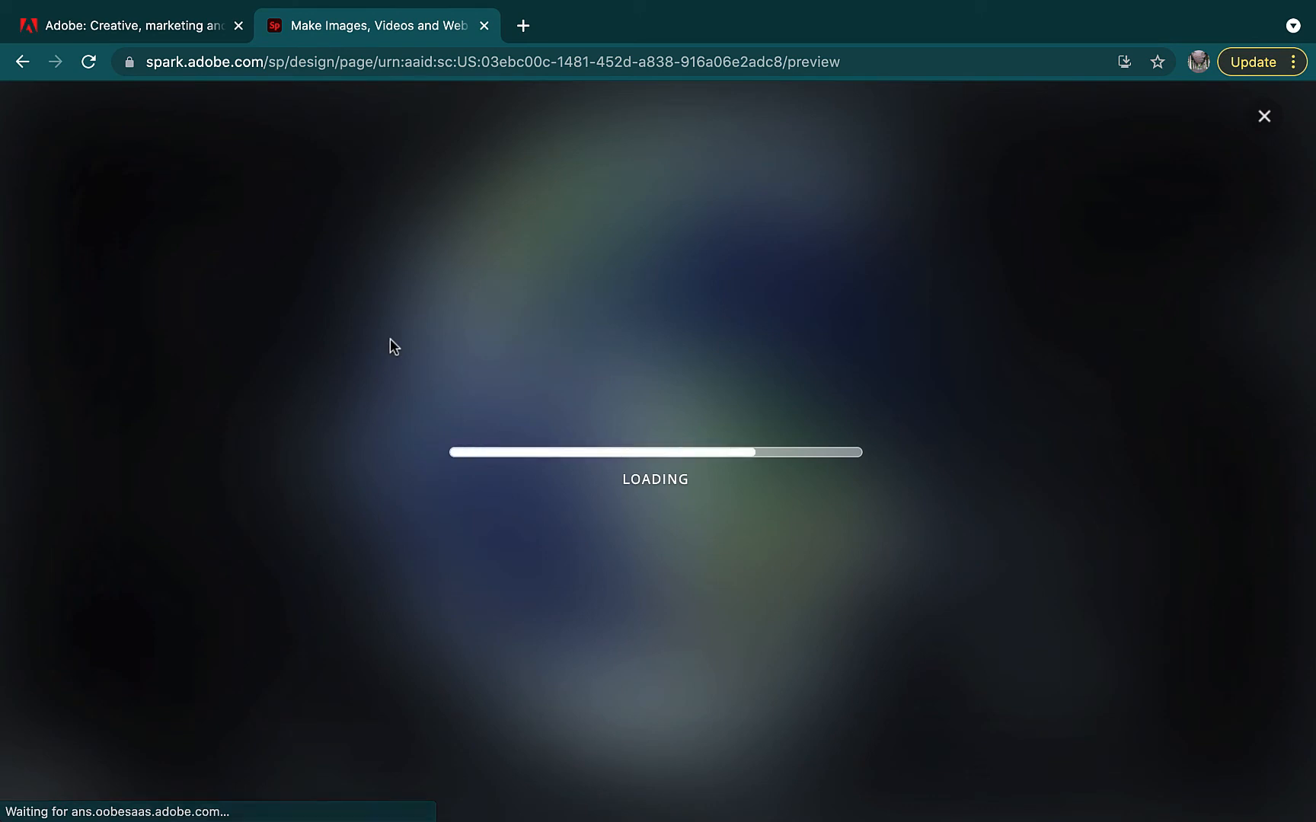
{"action": "scroll", "coordinate": [390, 346], "scroll_direction": "down", "scroll_amount": 13}
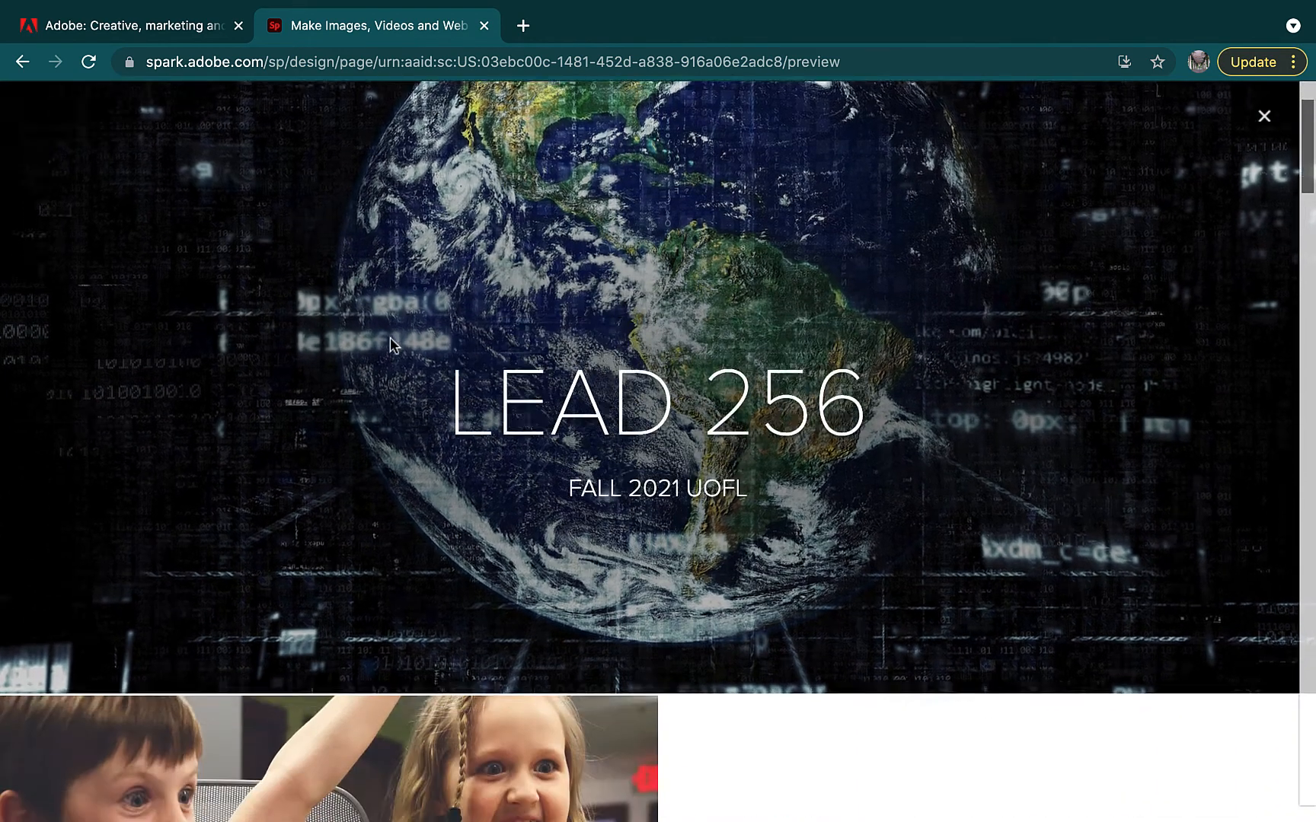
{"action": "scroll", "coordinate": [390, 339], "scroll_direction": "down", "scroll_amount": 10}
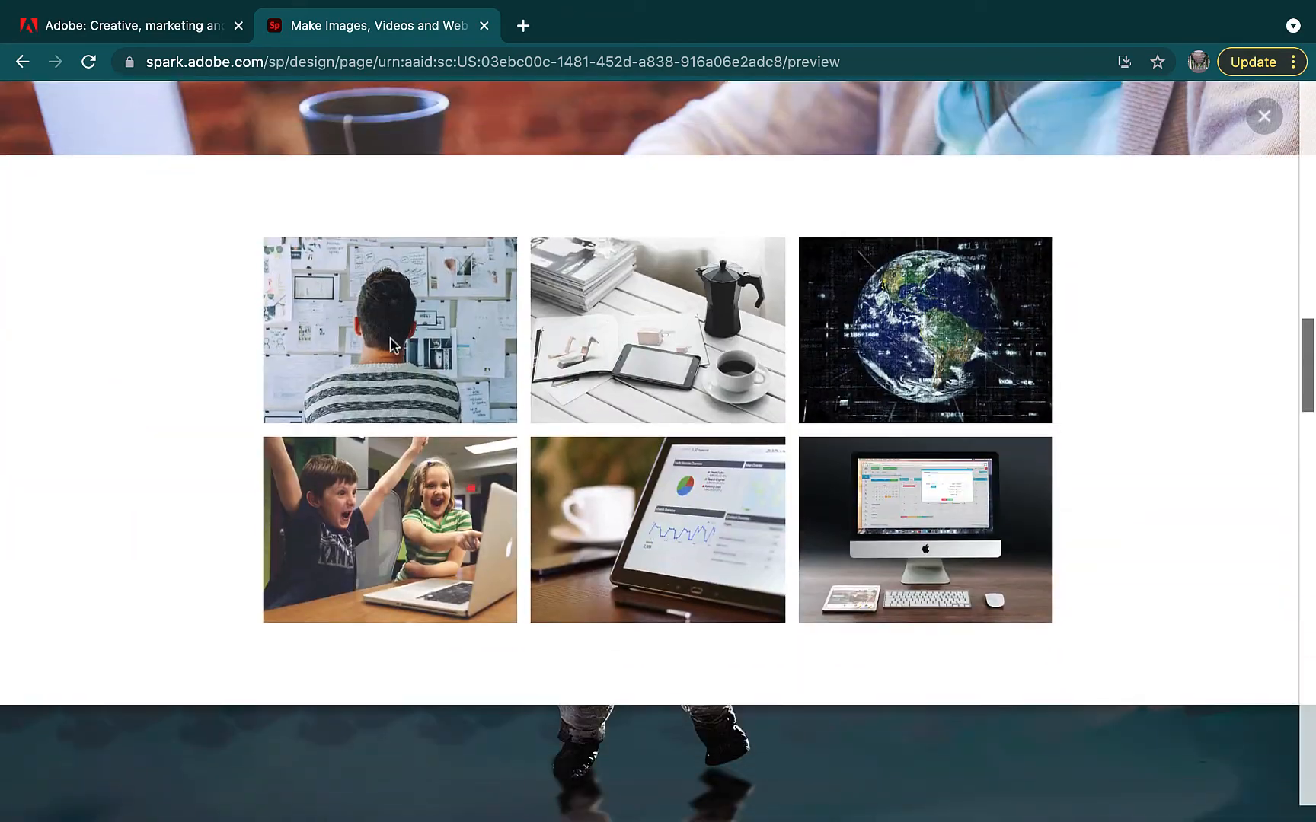
{"action": "scroll", "coordinate": [390, 339], "scroll_direction": "up", "scroll_amount": 20}
{"action": "scroll", "coordinate": [390, 344], "scroll_direction": "up", "scroll_amount": 3}
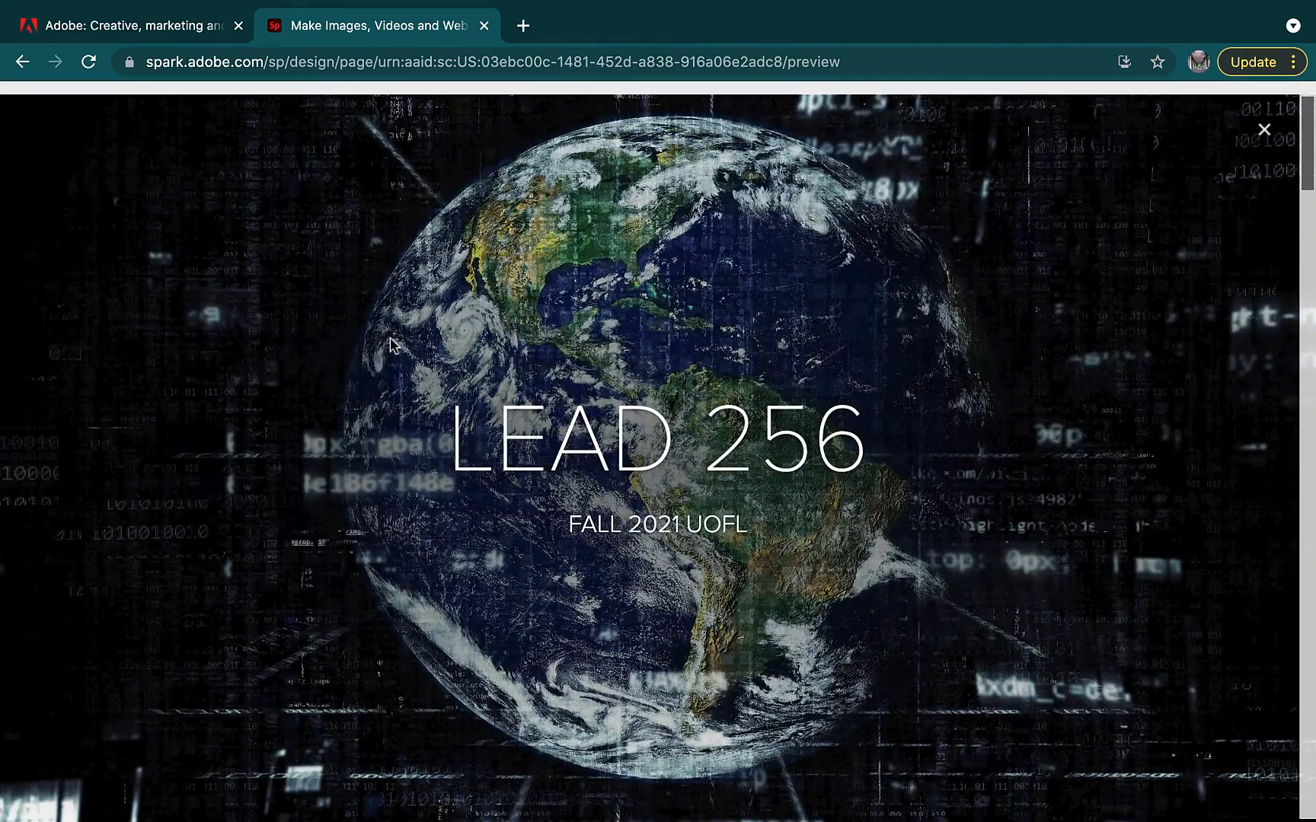
{"action": "left_click", "coordinate": [1264, 120]}
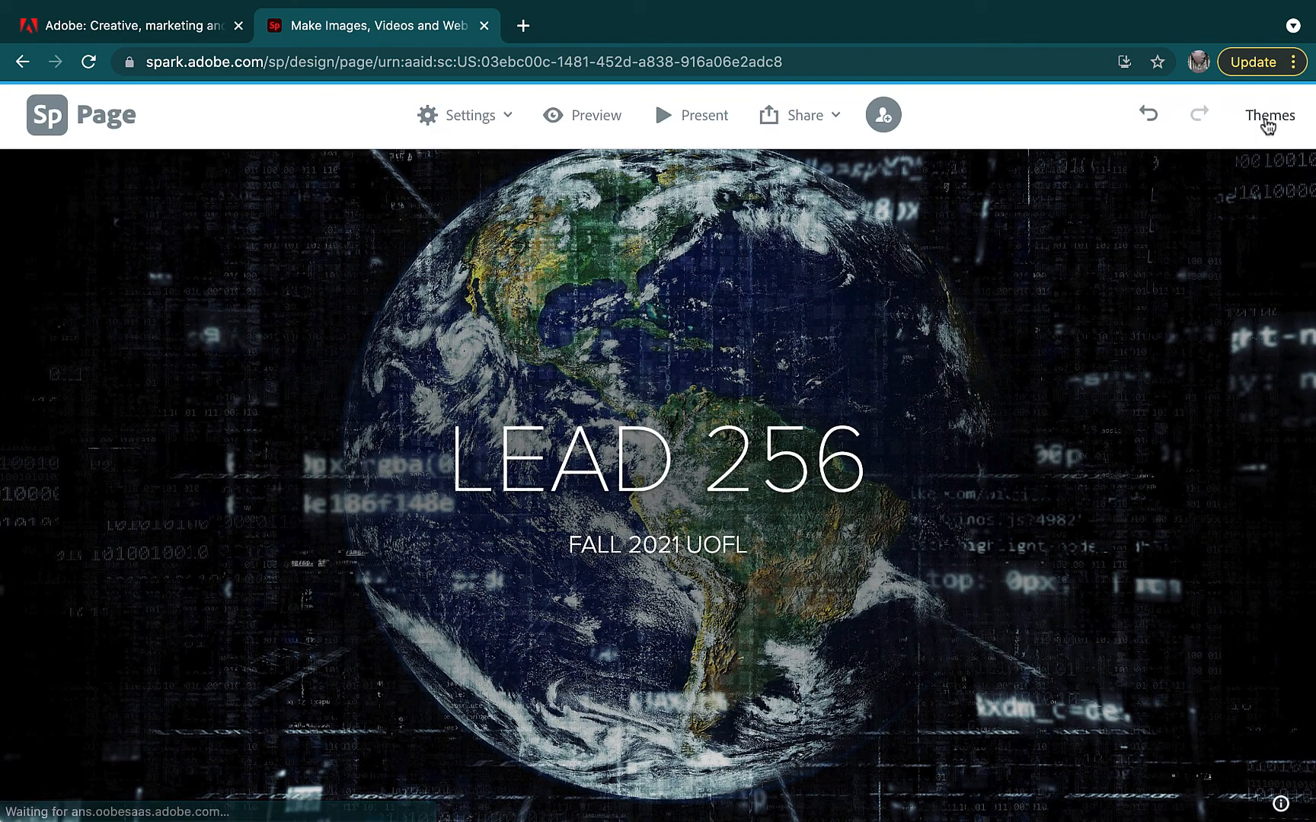
Present the page full screen, scroll through it, and exit back to the editor
{"action": "left_click", "coordinate": [704, 118]}
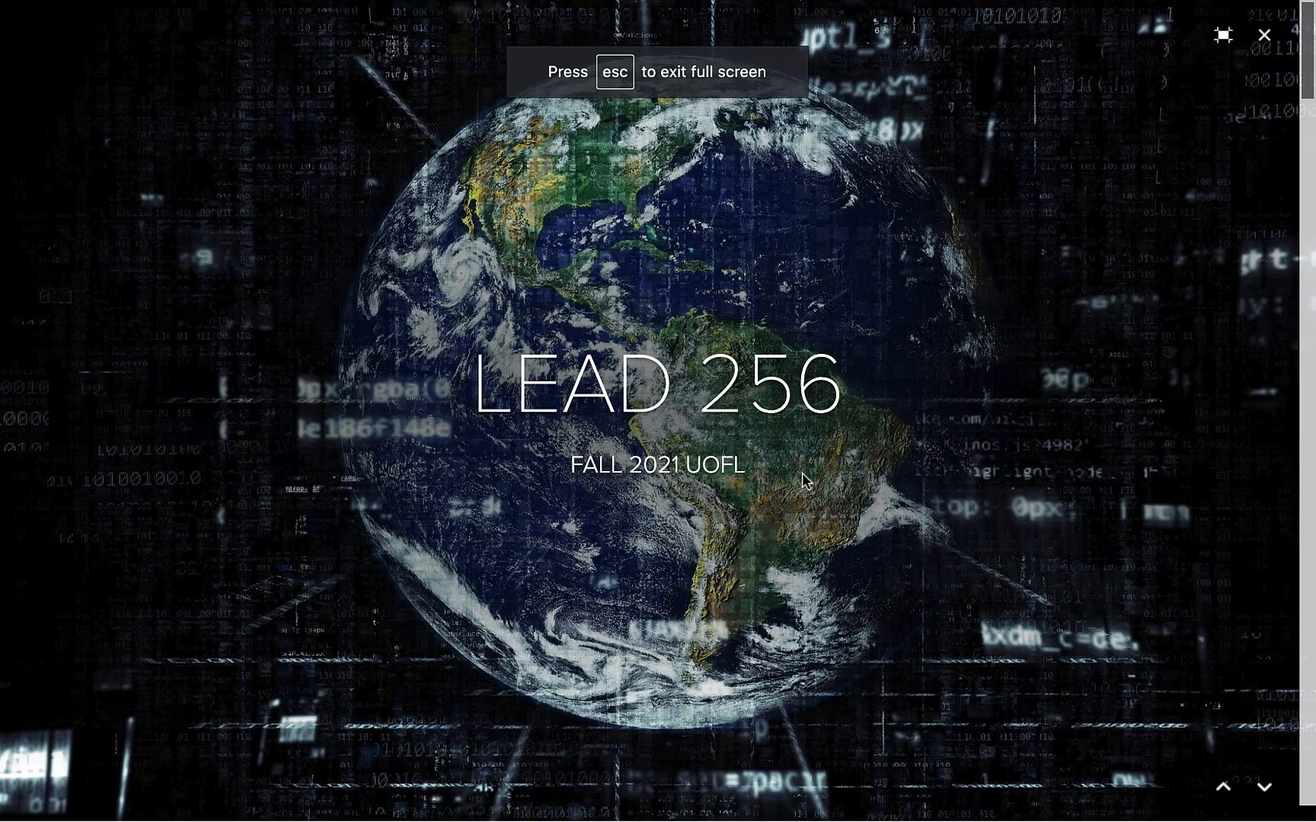
{"action": "scroll", "coordinate": [802, 473], "scroll_direction": "down", "scroll_amount": 7}
{"action": "scroll", "coordinate": [802, 472], "scroll_direction": "up", "scroll_amount": 1}
{"action": "scroll", "coordinate": [802, 473], "scroll_direction": "up", "scroll_amount": 3}
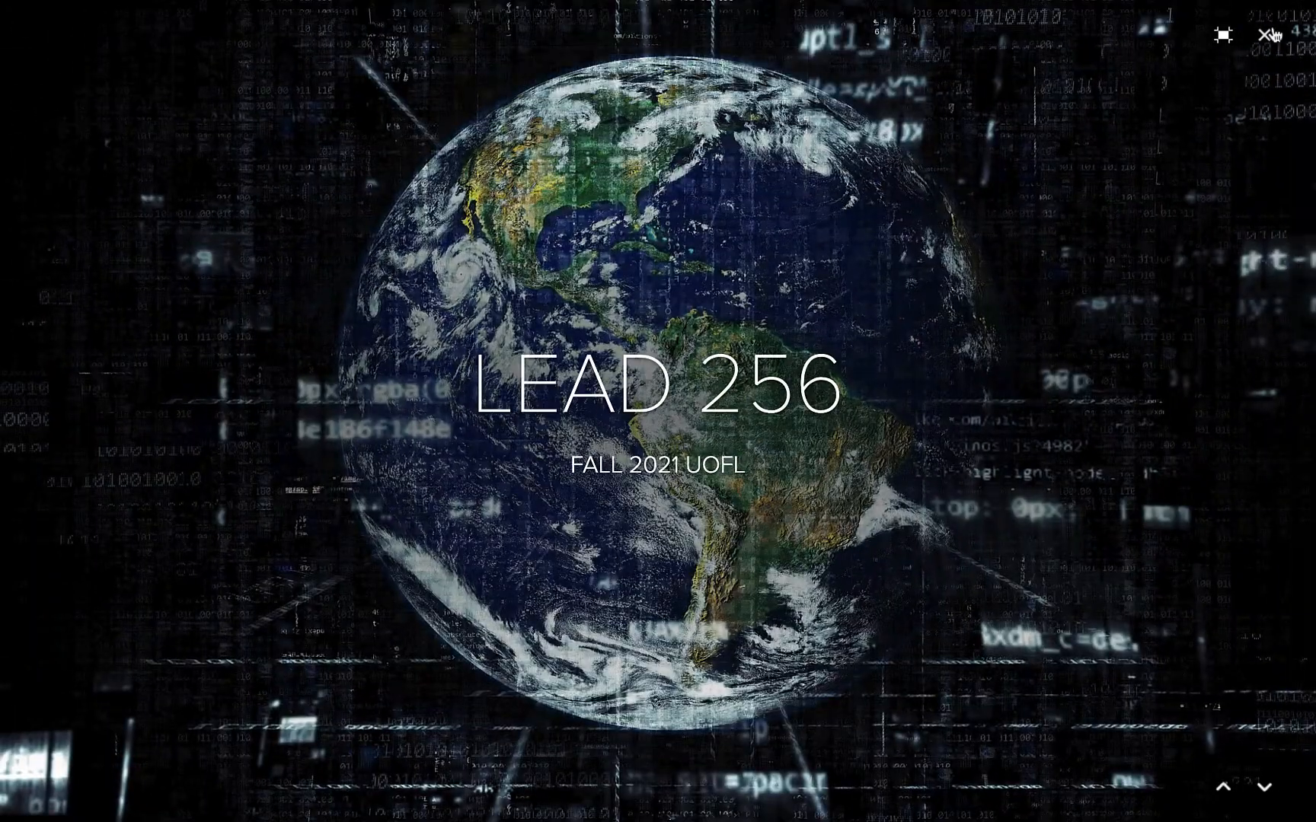
{"action": "left_click", "coordinate": [1264, 35]}
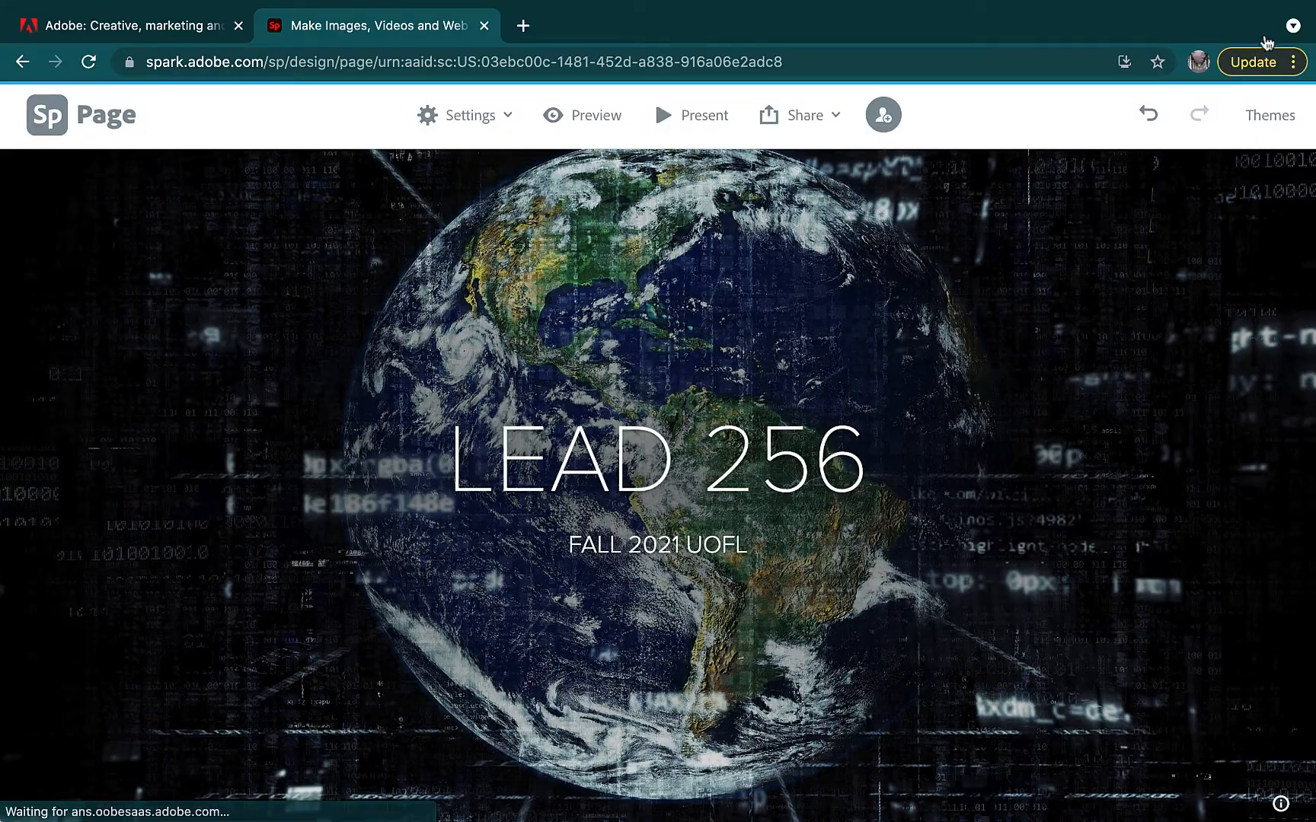
{"action": "left_click", "coordinate": [838, 116]}
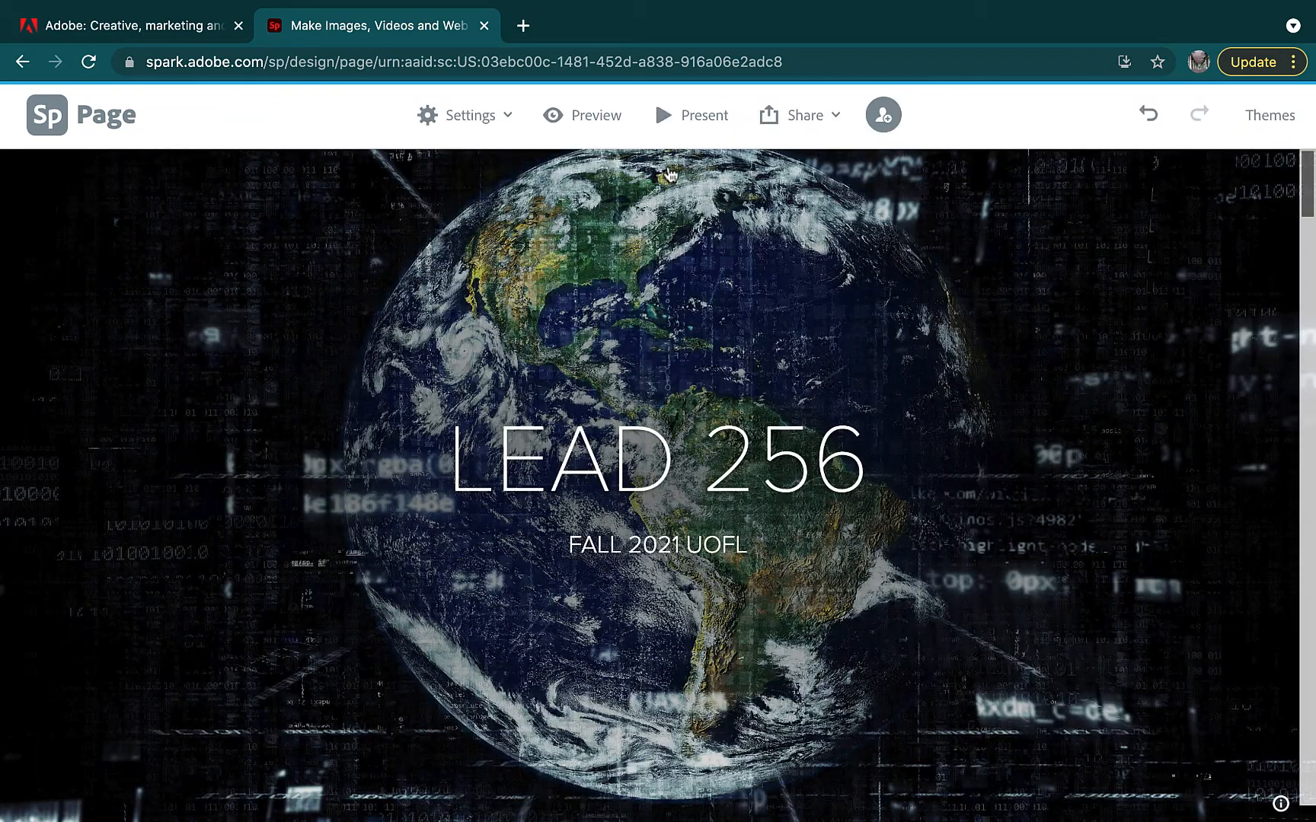
{"action": "left_click", "coordinate": [883, 118]}
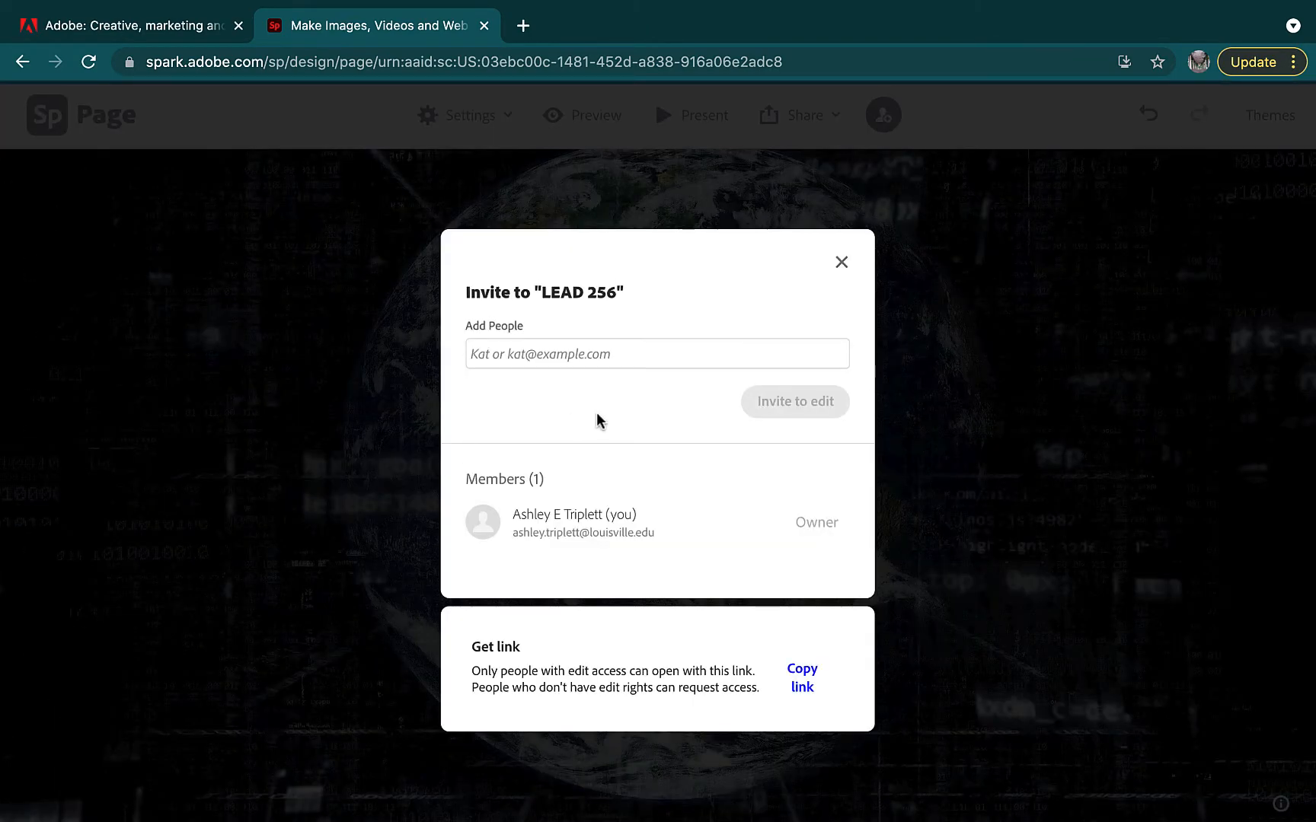
{"action": "left_click", "coordinate": [602, 362]}
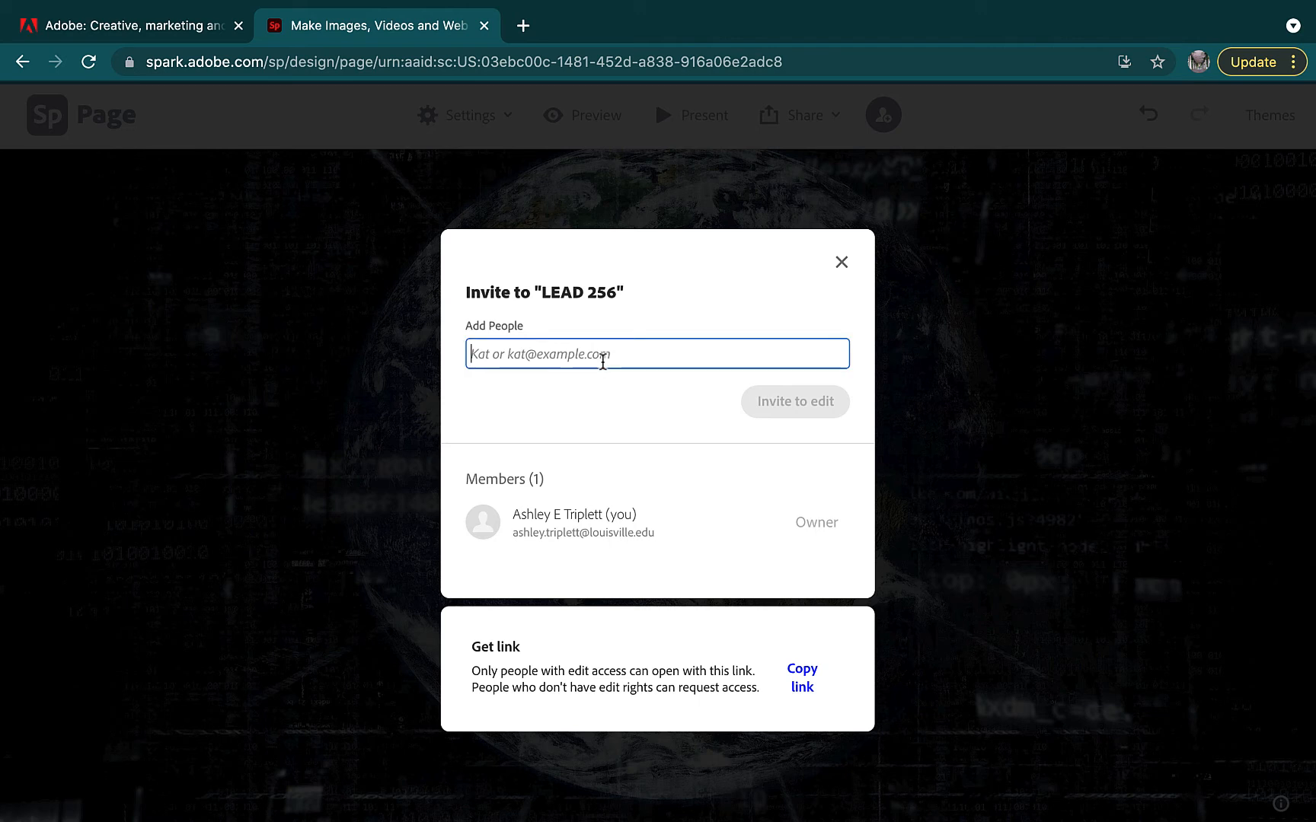
{"action": "type", "text": "A"}
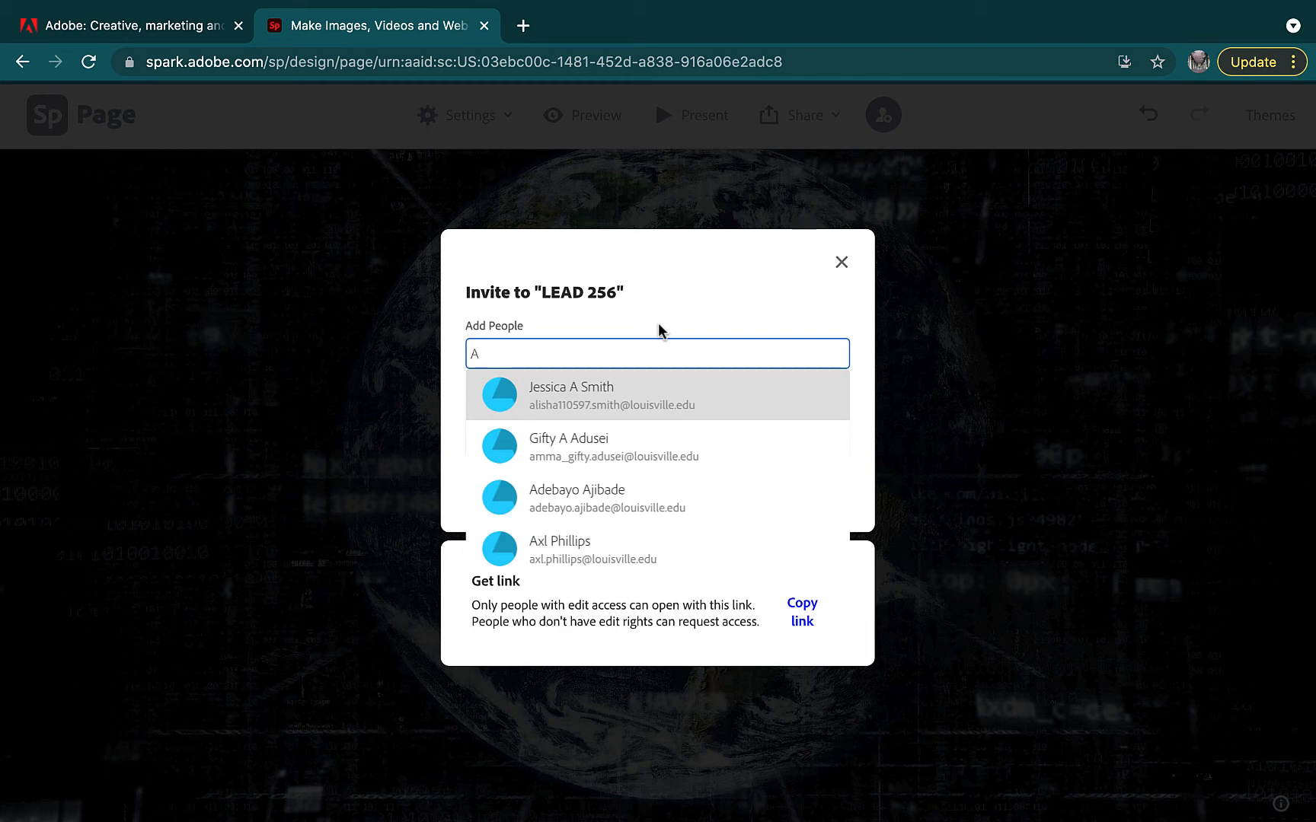
{"action": "key", "text": "BackSpace"}
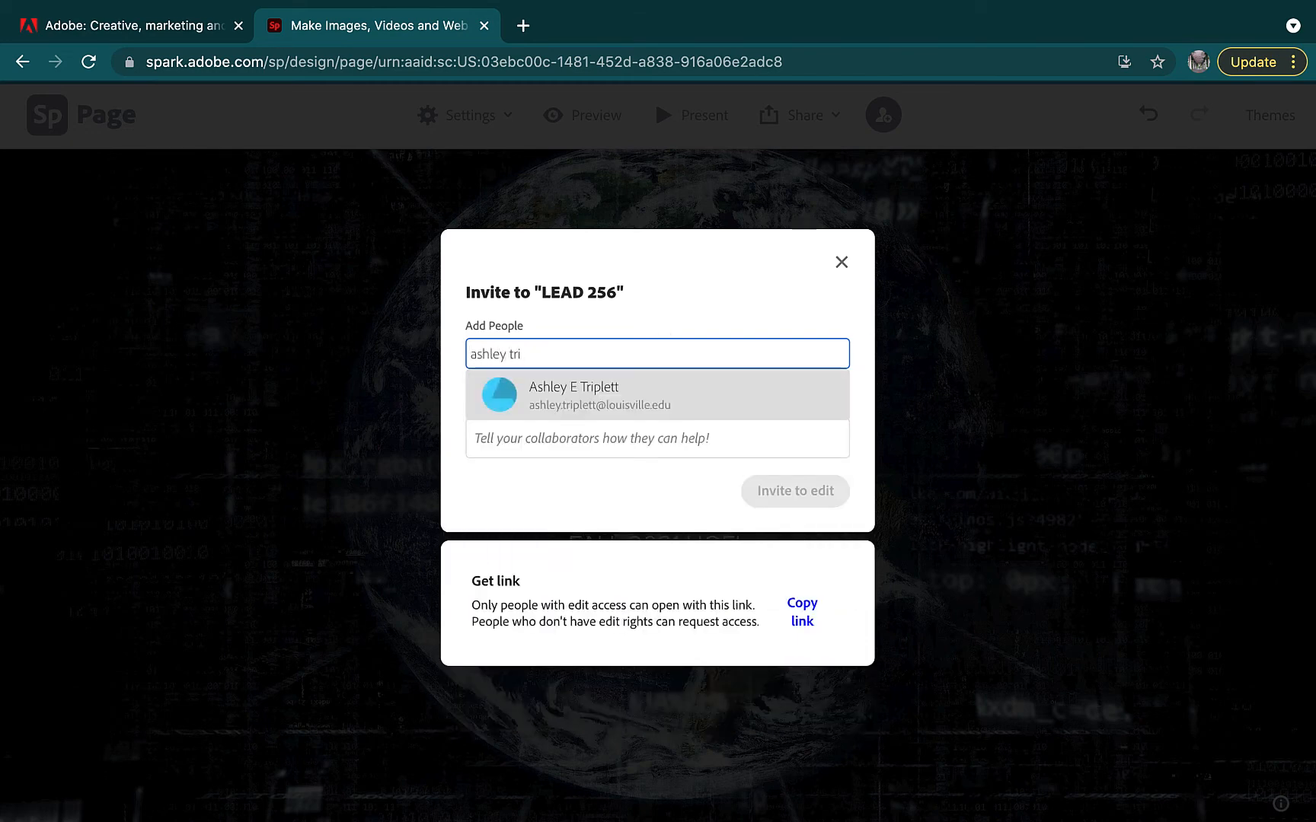
{"action": "left_click", "coordinate": [651, 403]}
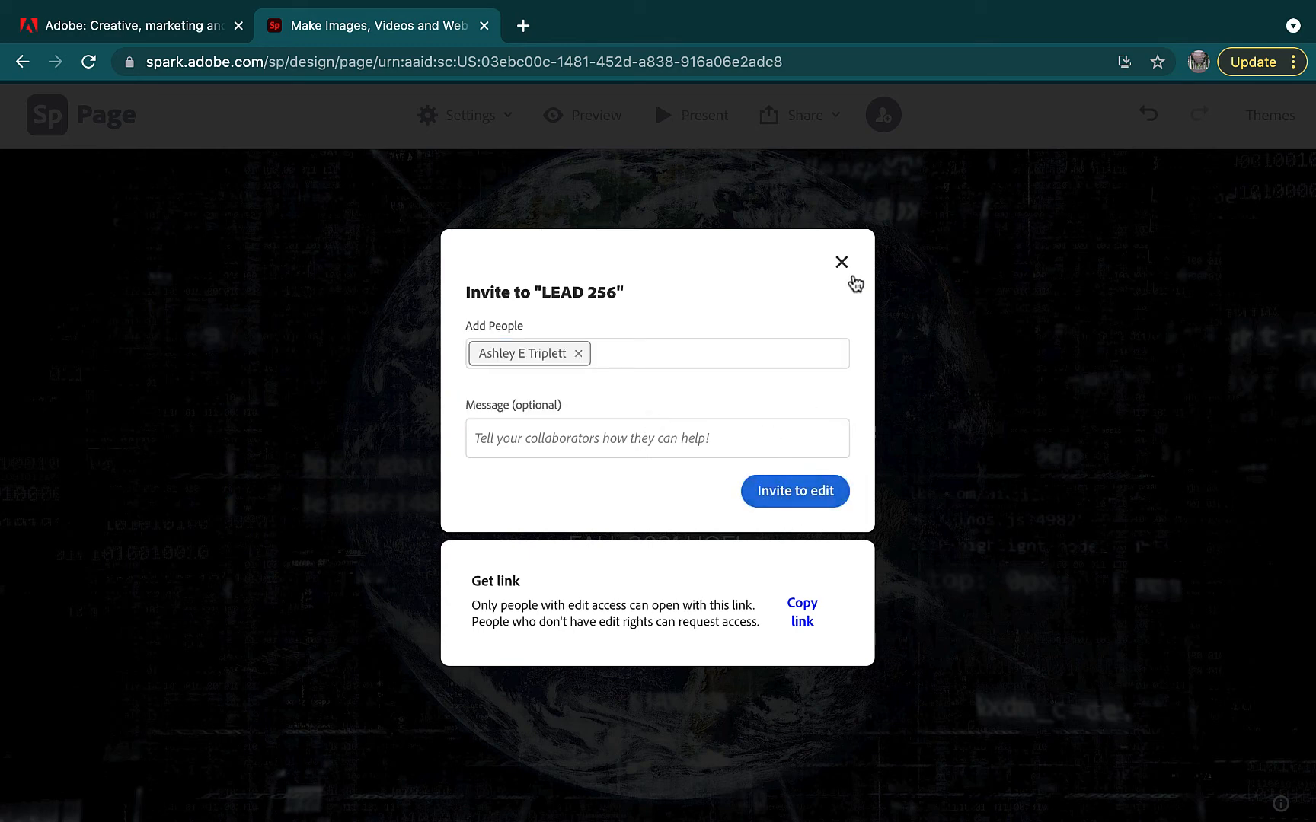
{"action": "left_click", "coordinate": [843, 263]}
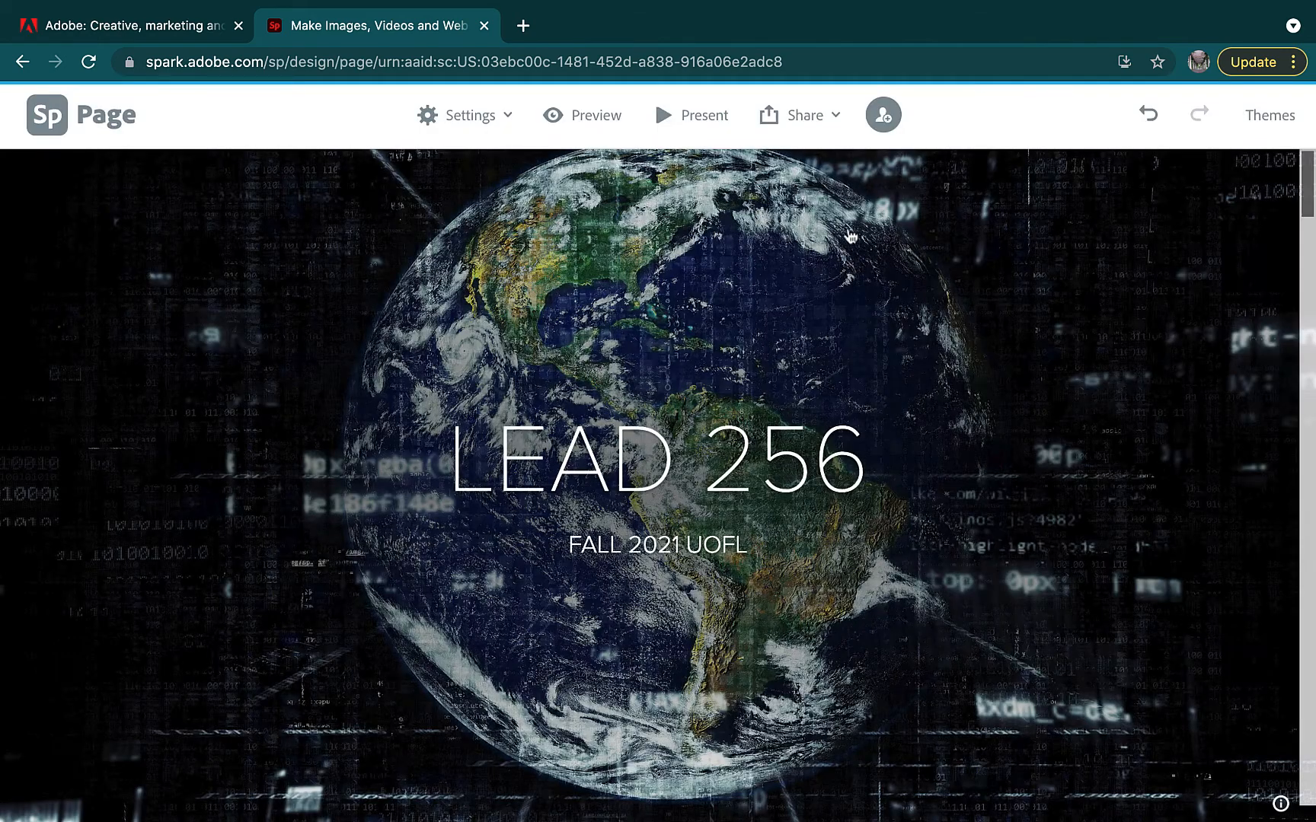
Start publishing LEAD 256 with a link and switch on the author credit
{"action": "left_click", "coordinate": [831, 117]}
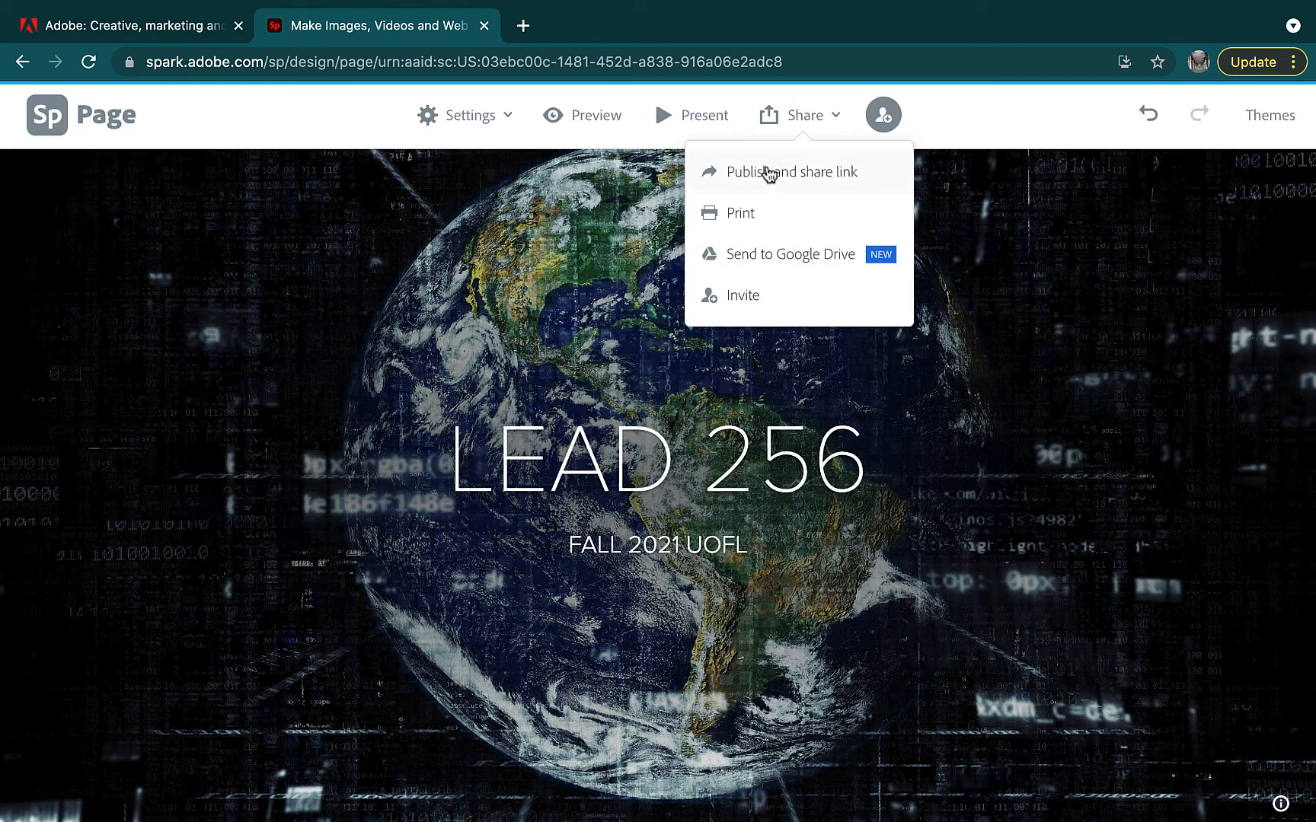
{"action": "left_click", "coordinate": [790, 178]}
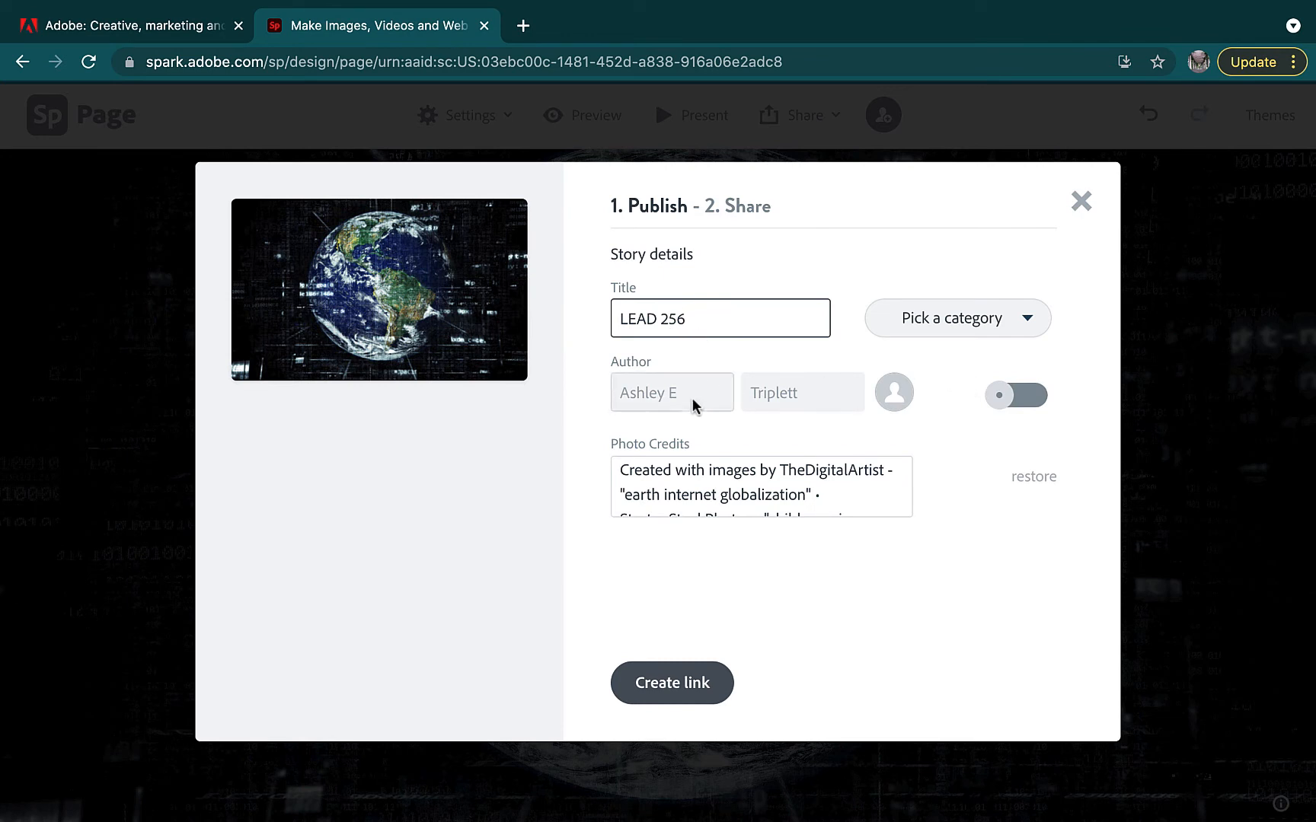
{"action": "left_click", "coordinate": [1023, 399]}
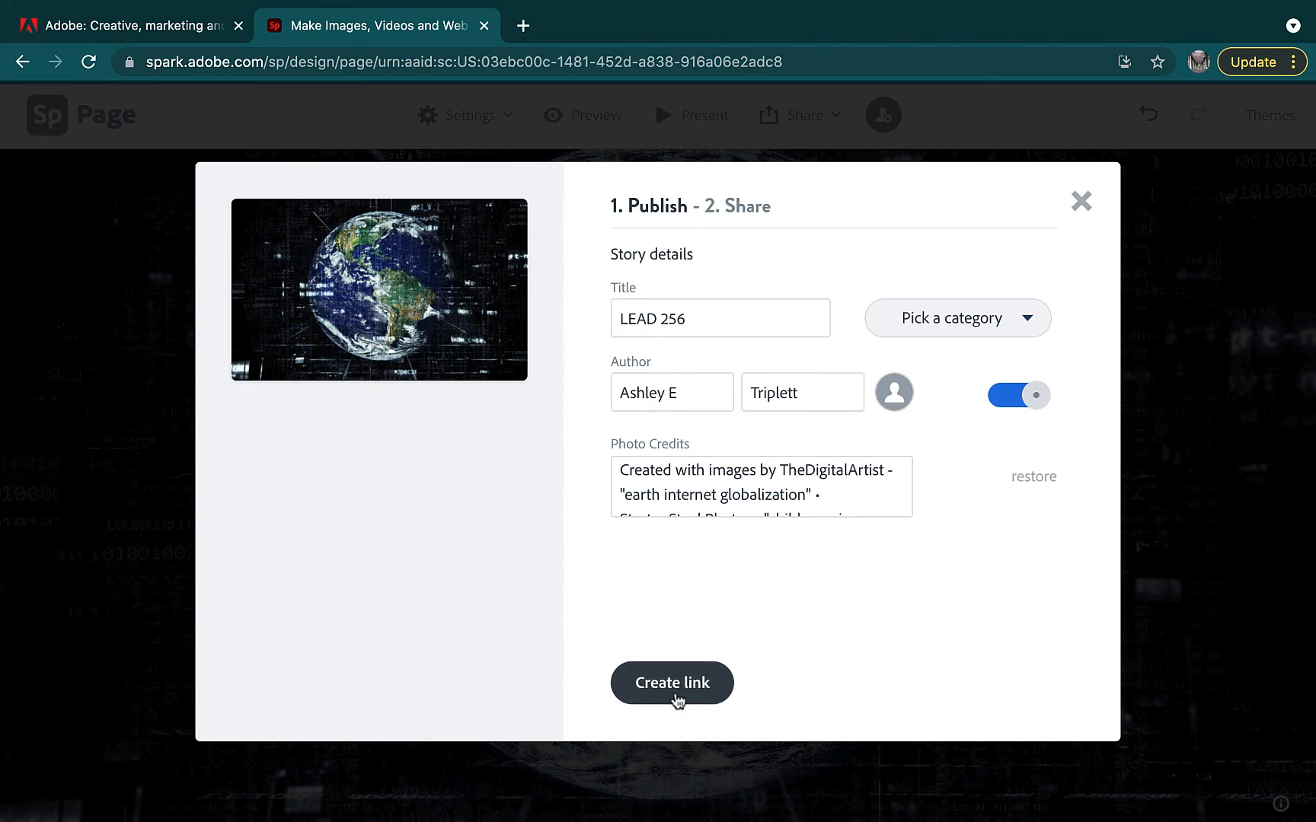
Create the shareable link, copy it, and close the publish dialog
{"action": "left_click", "coordinate": [673, 683]}
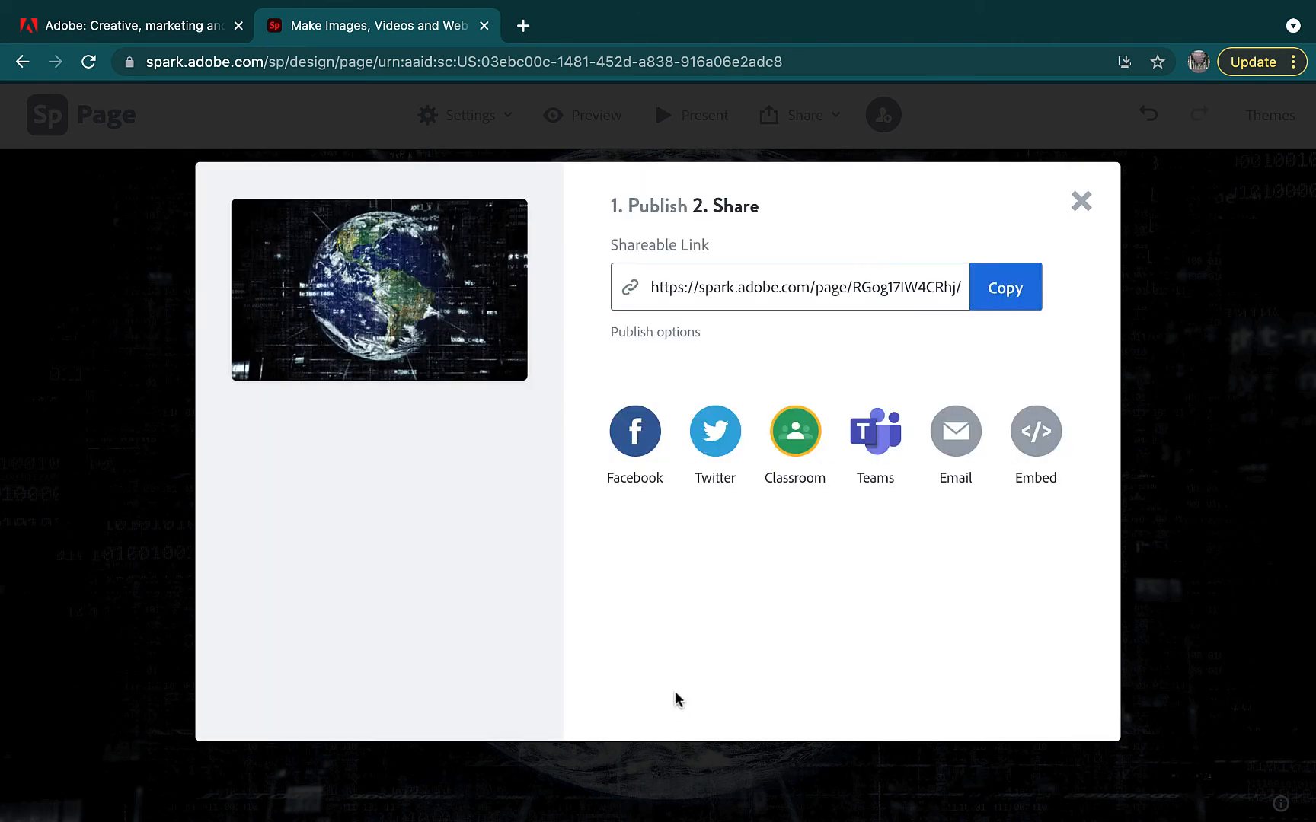
{"action": "left_click", "coordinate": [1007, 300]}
{"action": "left_click", "coordinate": [1077, 202]}
{"action": "left_click", "coordinate": [835, 114]}
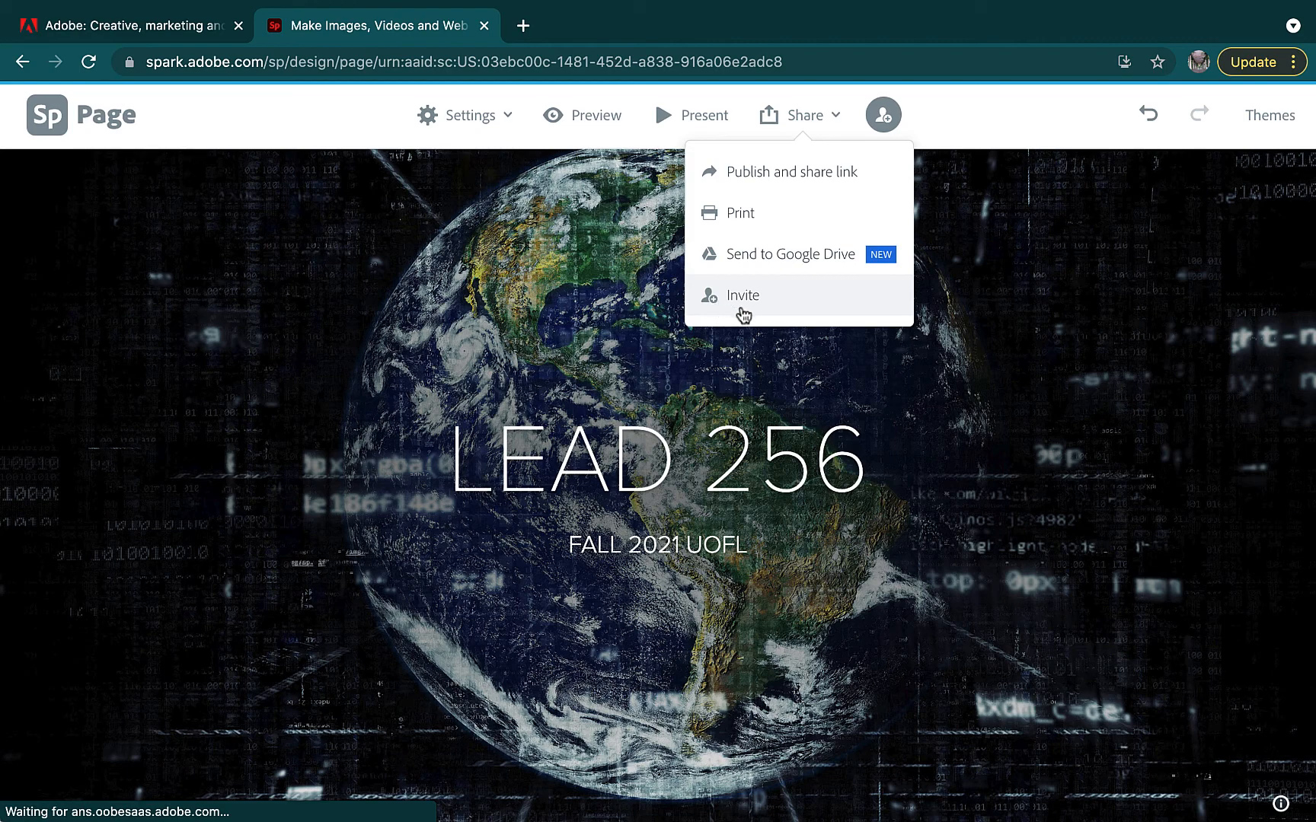
{"action": "left_click", "coordinate": [1015, 118]}
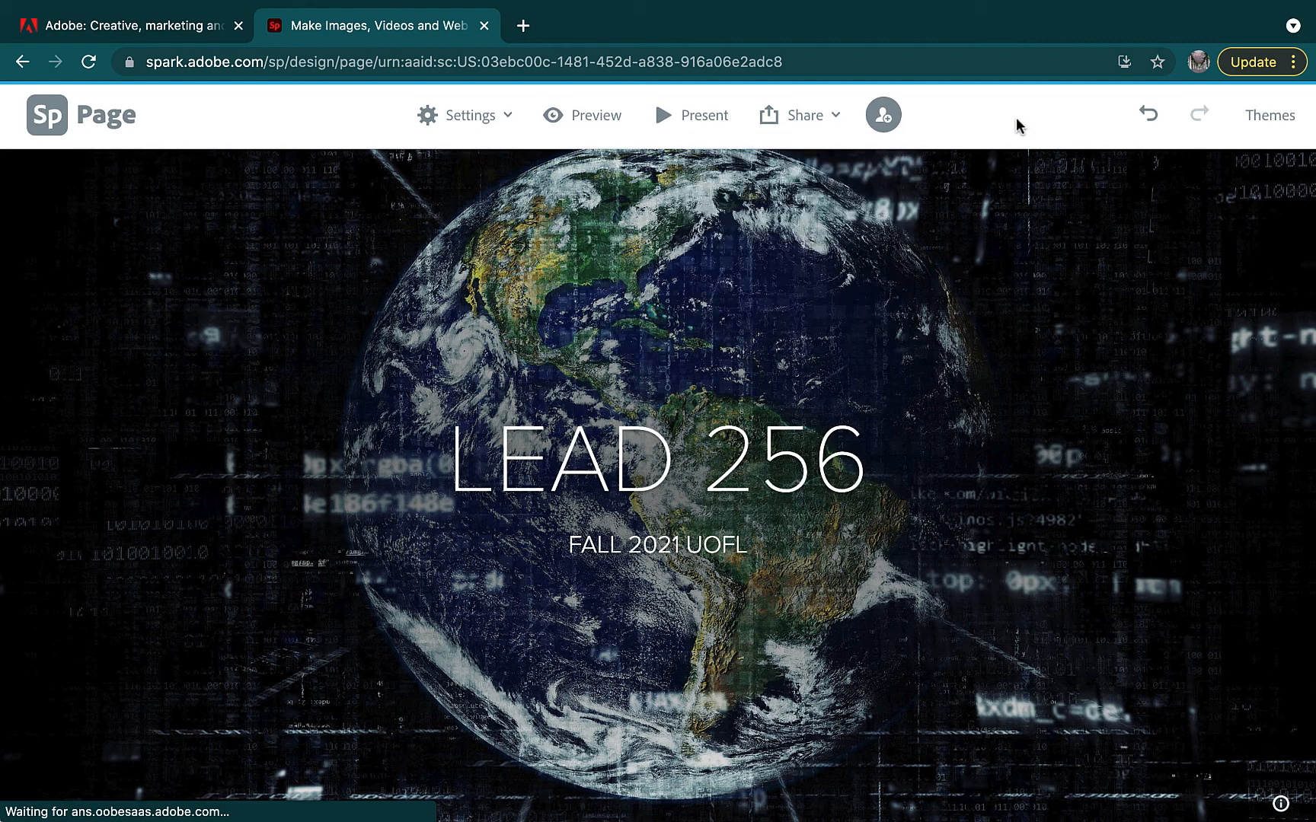
{"action": "scroll", "coordinate": [986, 288], "scroll_direction": "down", "scroll_amount": 10}
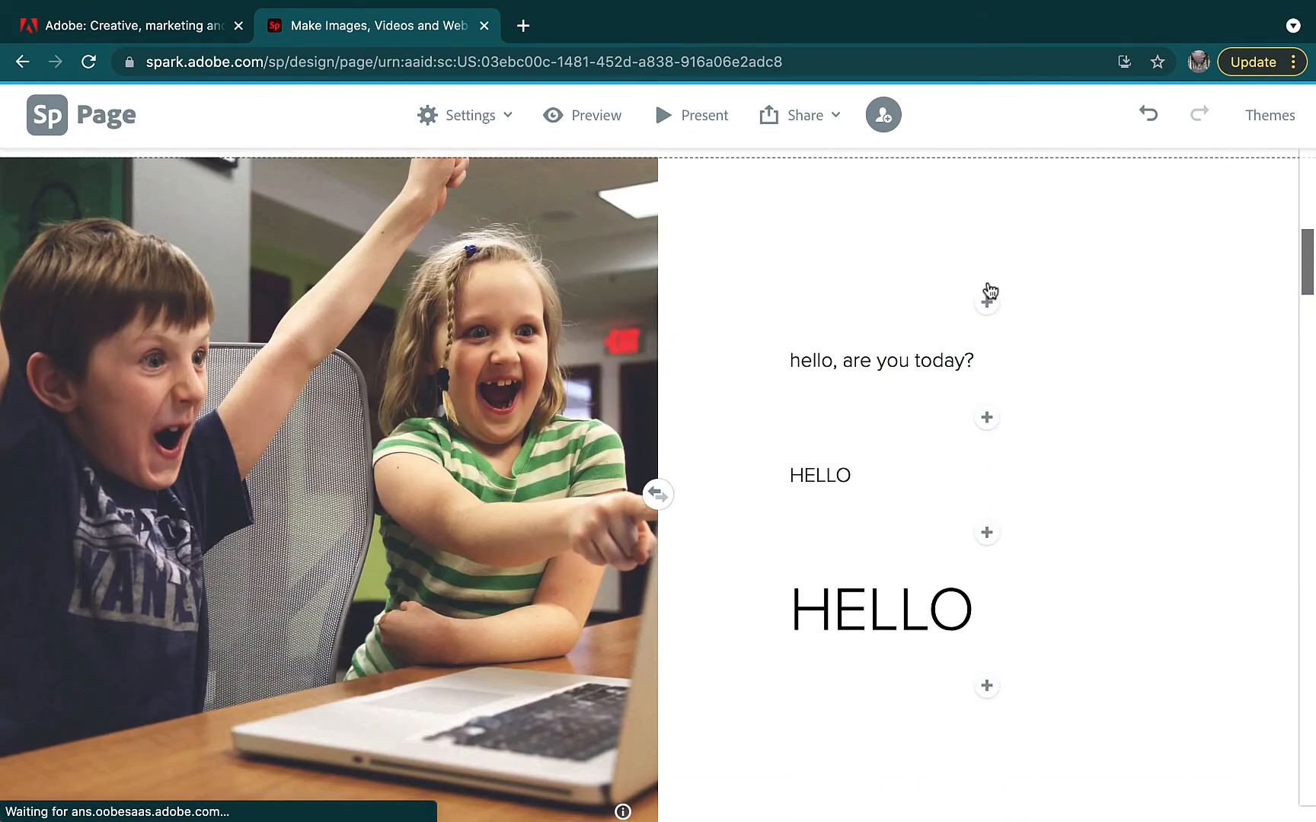
{"action": "scroll", "coordinate": [988, 289], "scroll_direction": "down", "scroll_amount": 1}
{"action": "scroll", "coordinate": [988, 289], "scroll_direction": "down", "scroll_amount": 10}
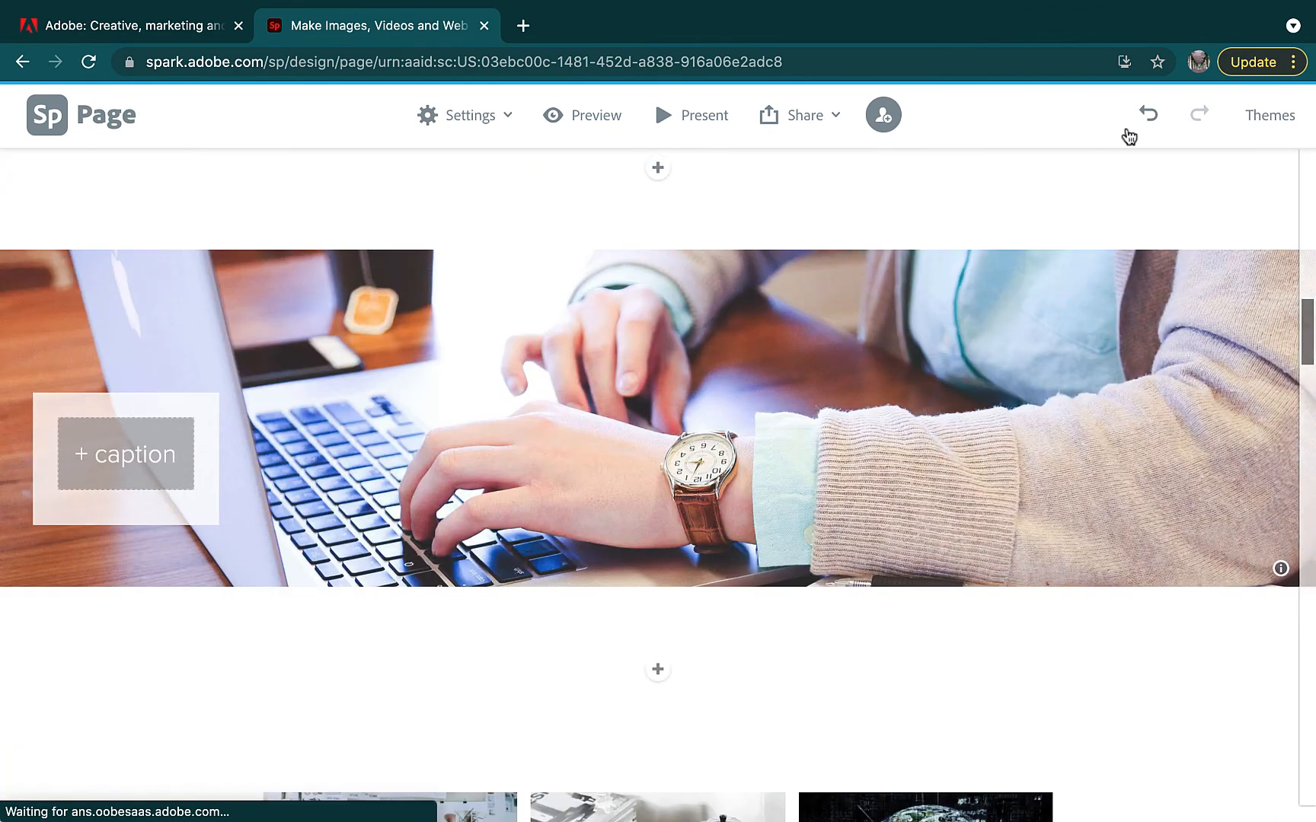
{"action": "left_click", "coordinate": [1149, 116]}
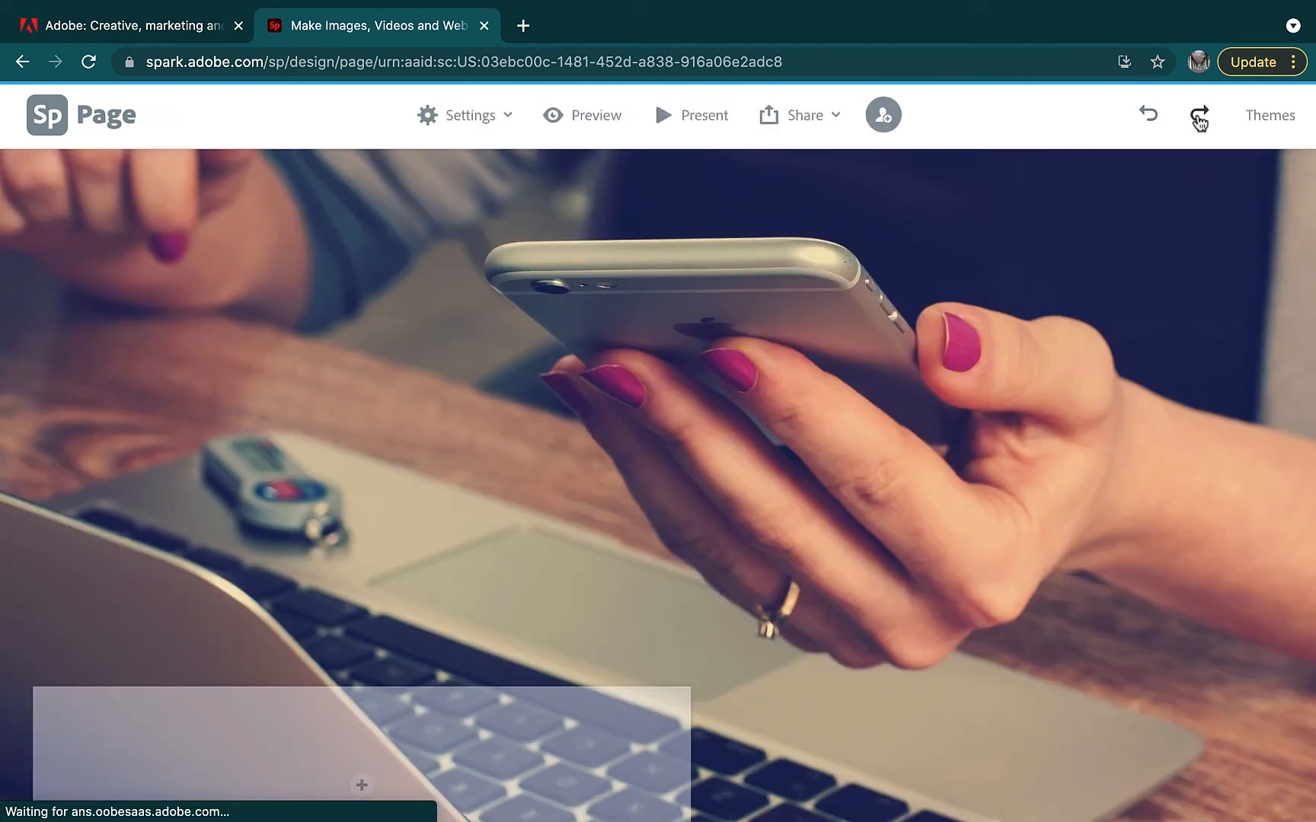
{"action": "left_click", "coordinate": [1199, 116]}
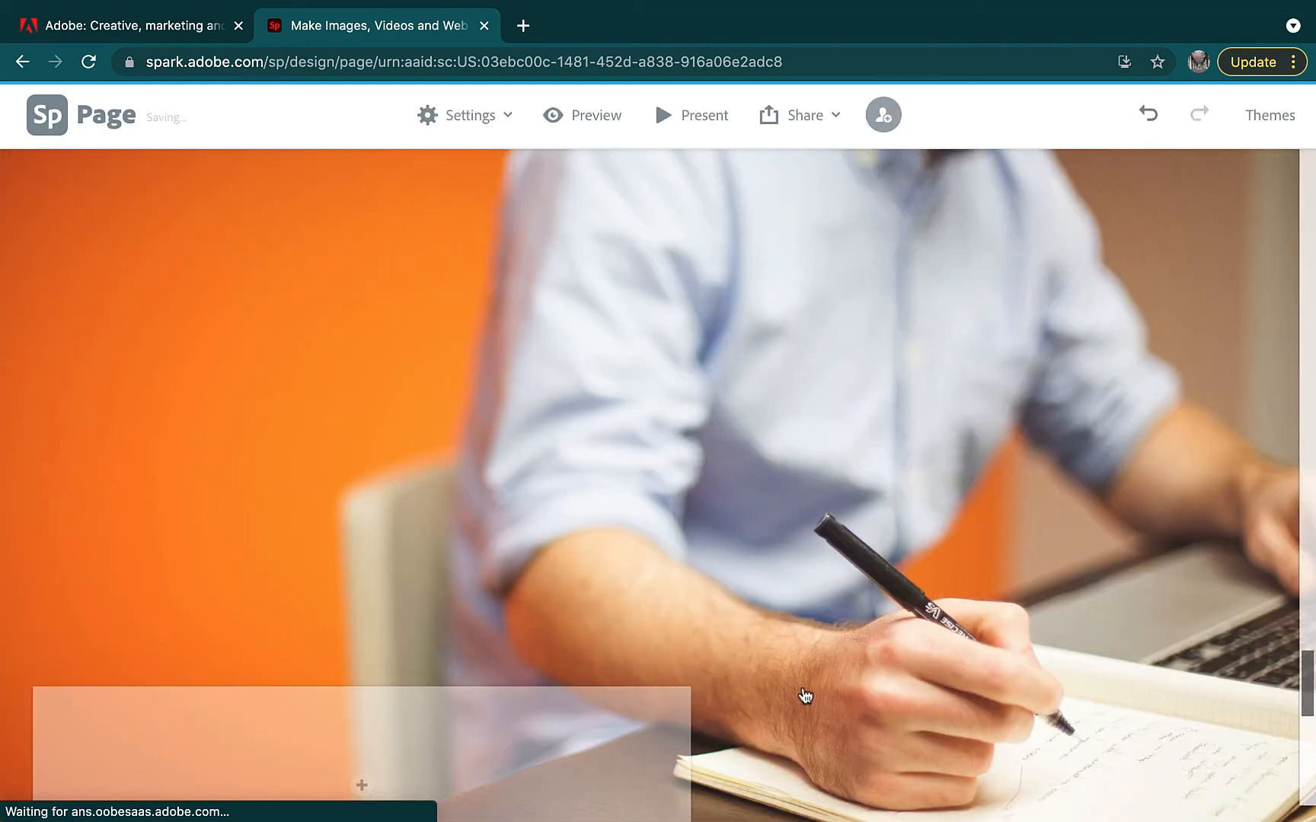
{"action": "scroll", "coordinate": [804, 696], "scroll_direction": "down", "scroll_amount": 6}
{"action": "scroll", "coordinate": [805, 696], "scroll_direction": "up", "scroll_amount": 10}
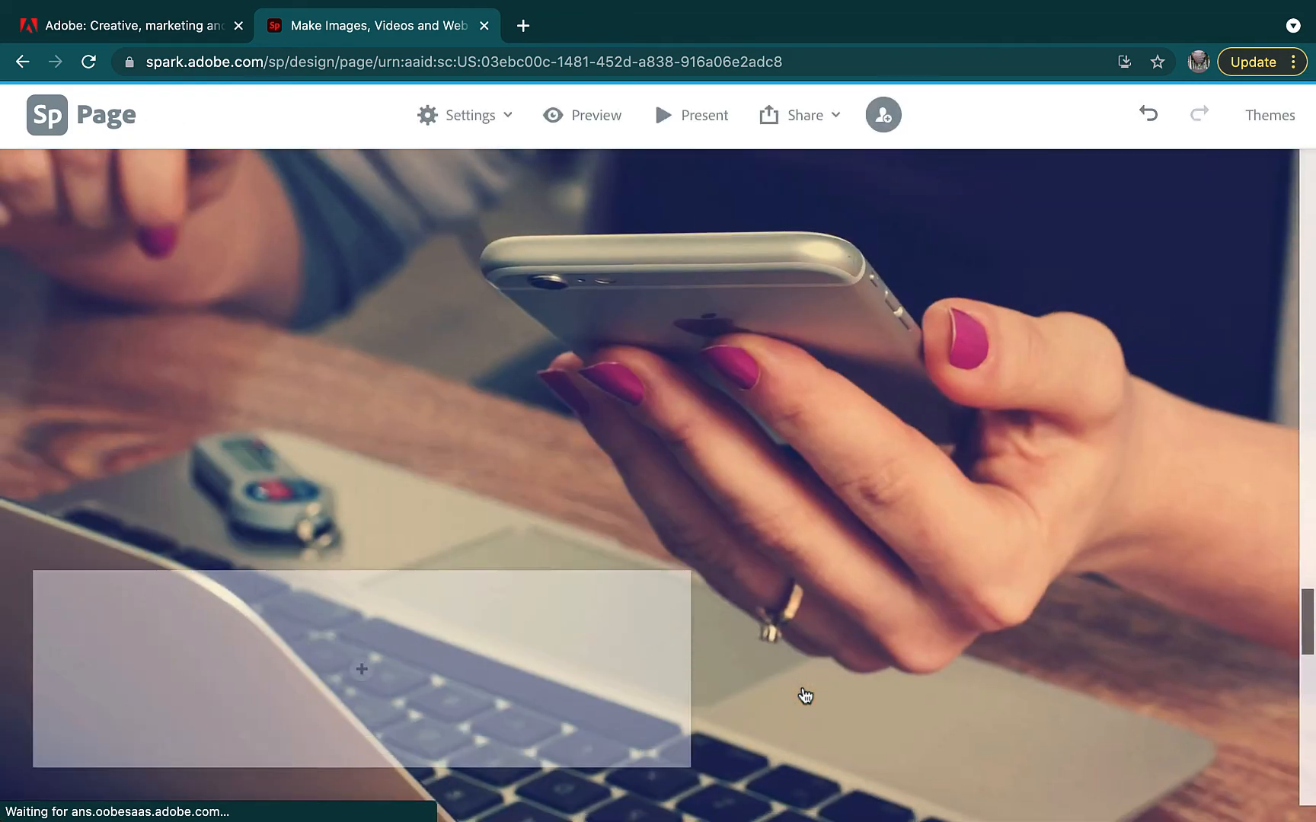
{"action": "scroll", "coordinate": [804, 696], "scroll_direction": "up", "scroll_amount": 12}
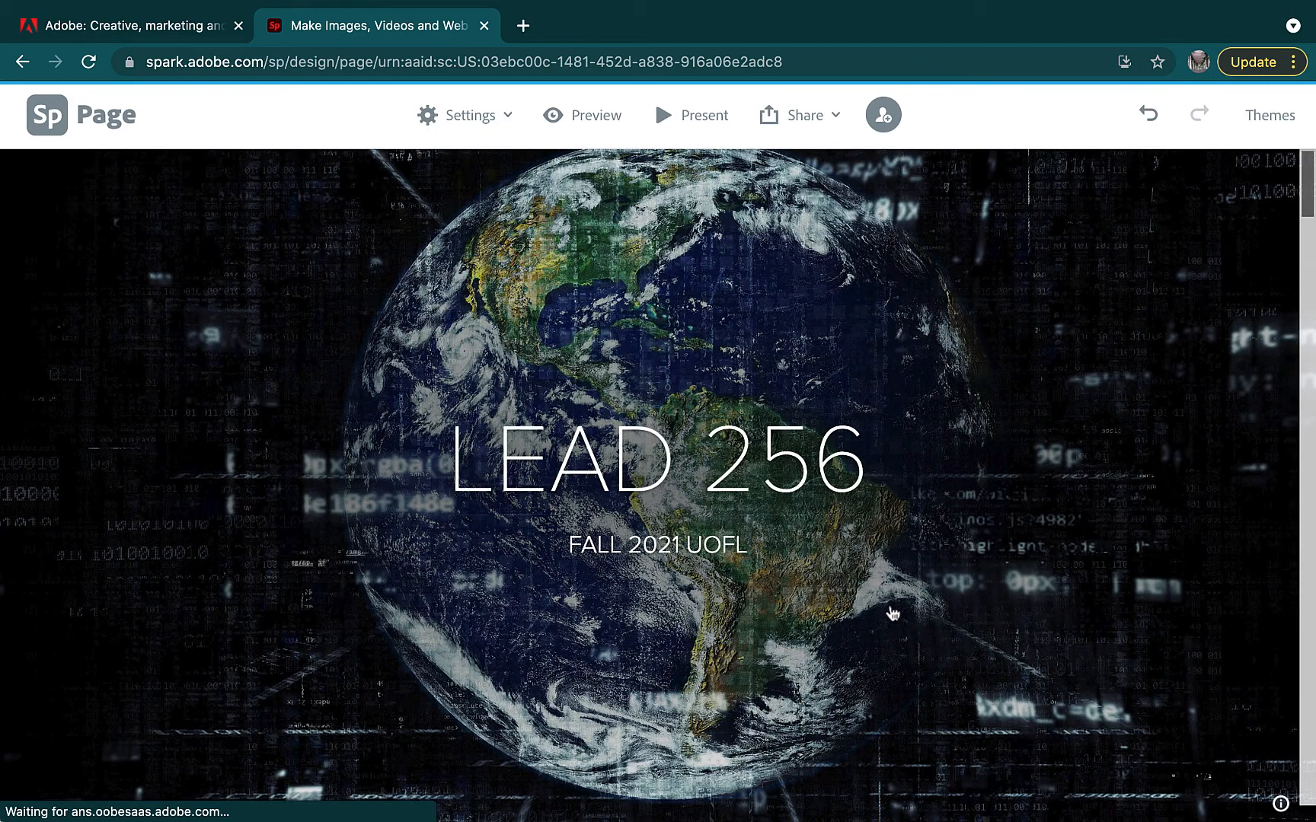
{"action": "left_click", "coordinate": [140, 32]}
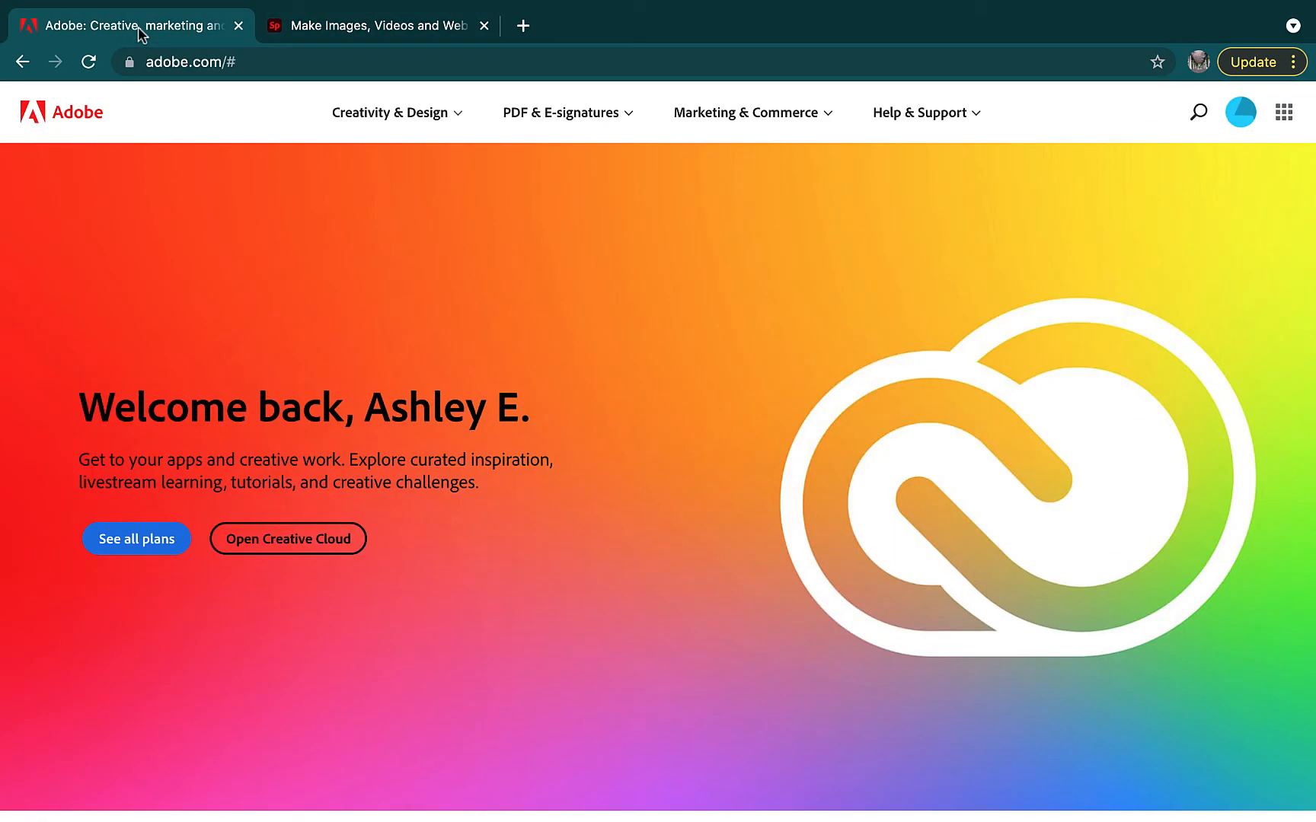
Launch Adobe Spark from the Adobe apps grid and browse the home page's project types
{"action": "left_click", "coordinate": [1289, 113]}
{"action": "left_click", "coordinate": [1013, 346]}
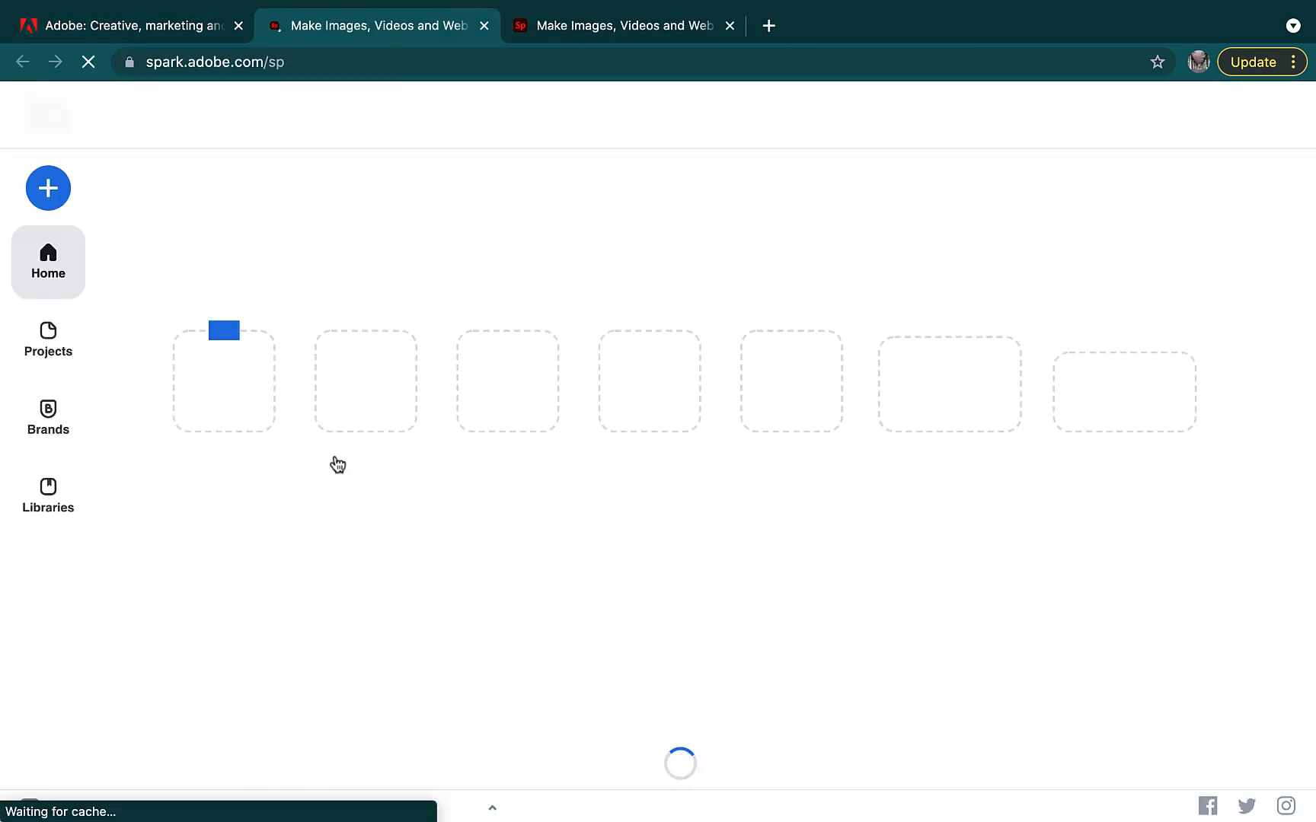
{"action": "scroll", "coordinate": [396, 487], "scroll_direction": "down", "scroll_amount": 2}
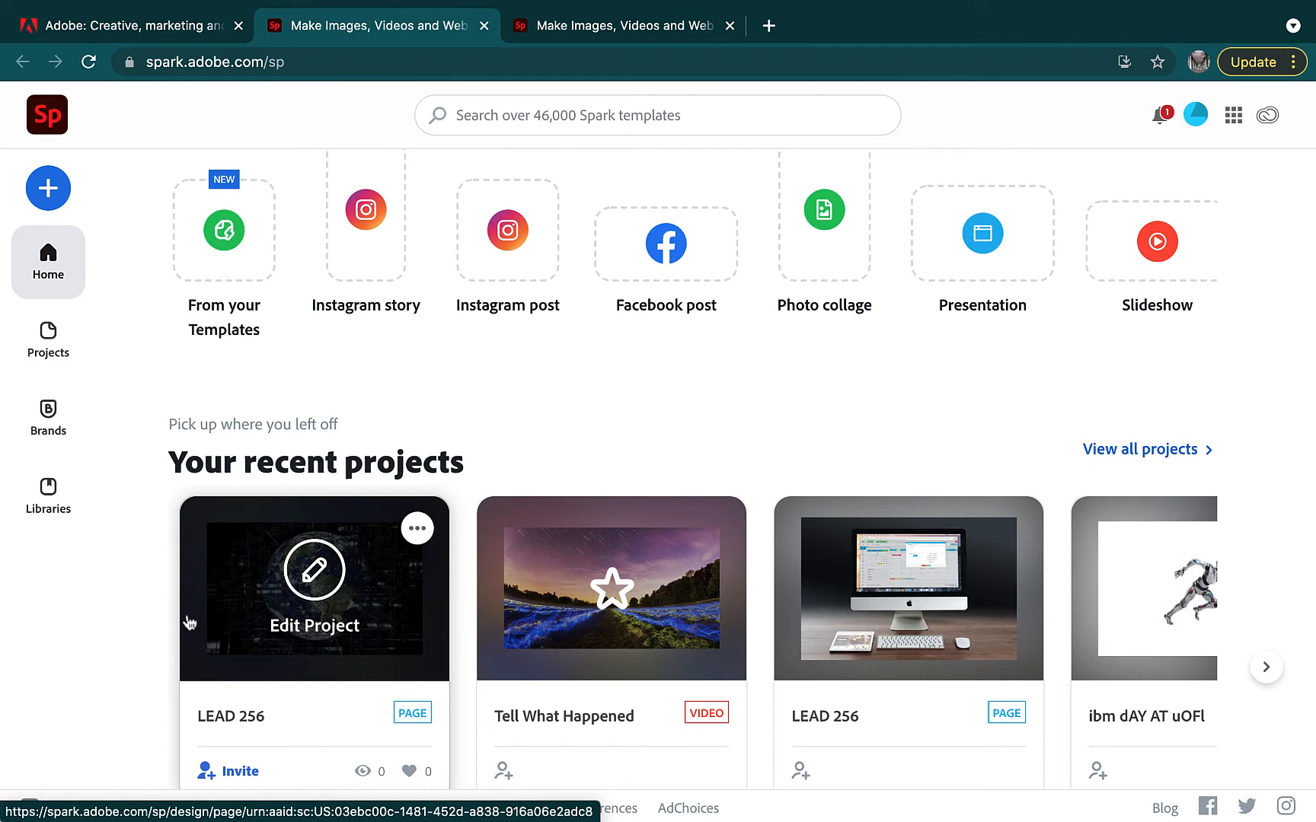
{"action": "scroll", "coordinate": [188, 623], "scroll_direction": "down", "scroll_amount": 2}
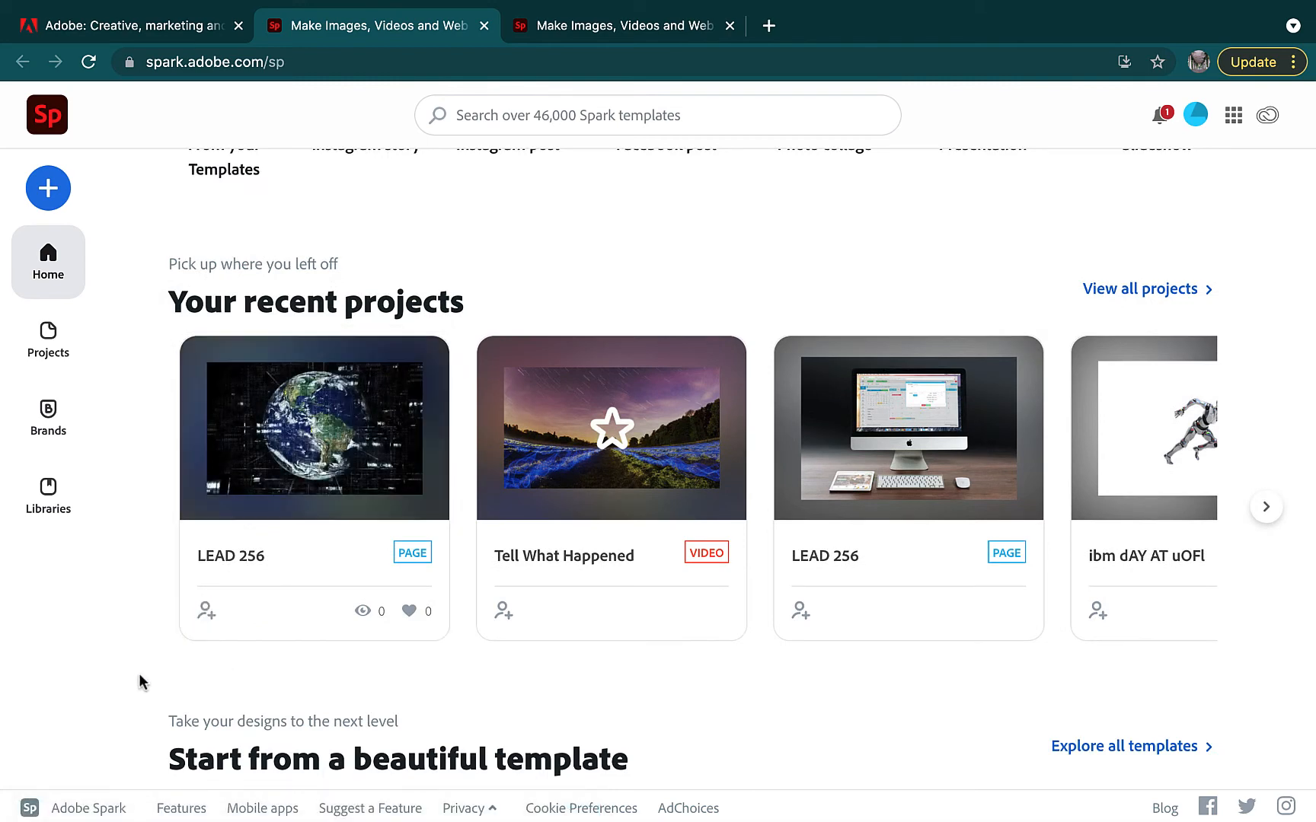
{"action": "mouse_move", "coordinate": [326, 470]}
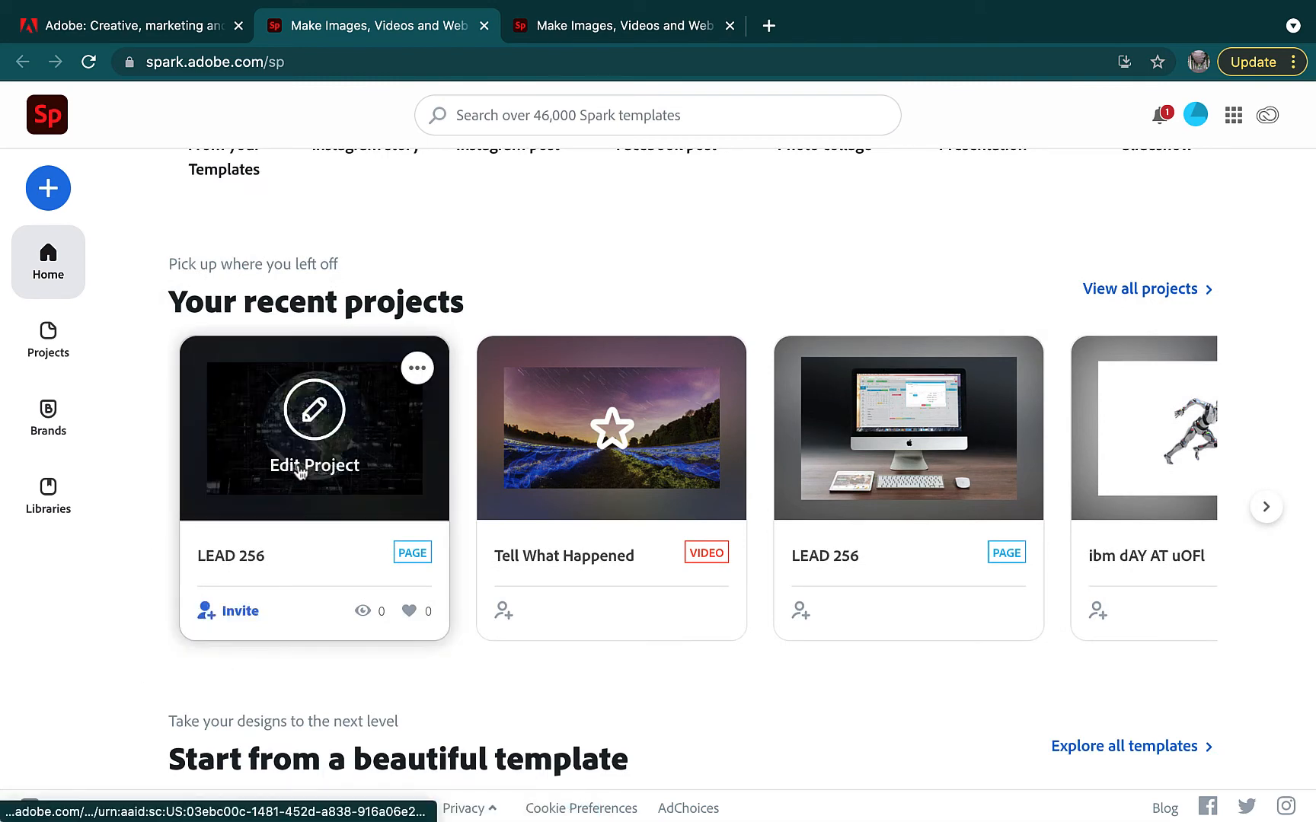
{"action": "scroll", "coordinate": [631, 247], "scroll_direction": "up", "scroll_amount": 3}
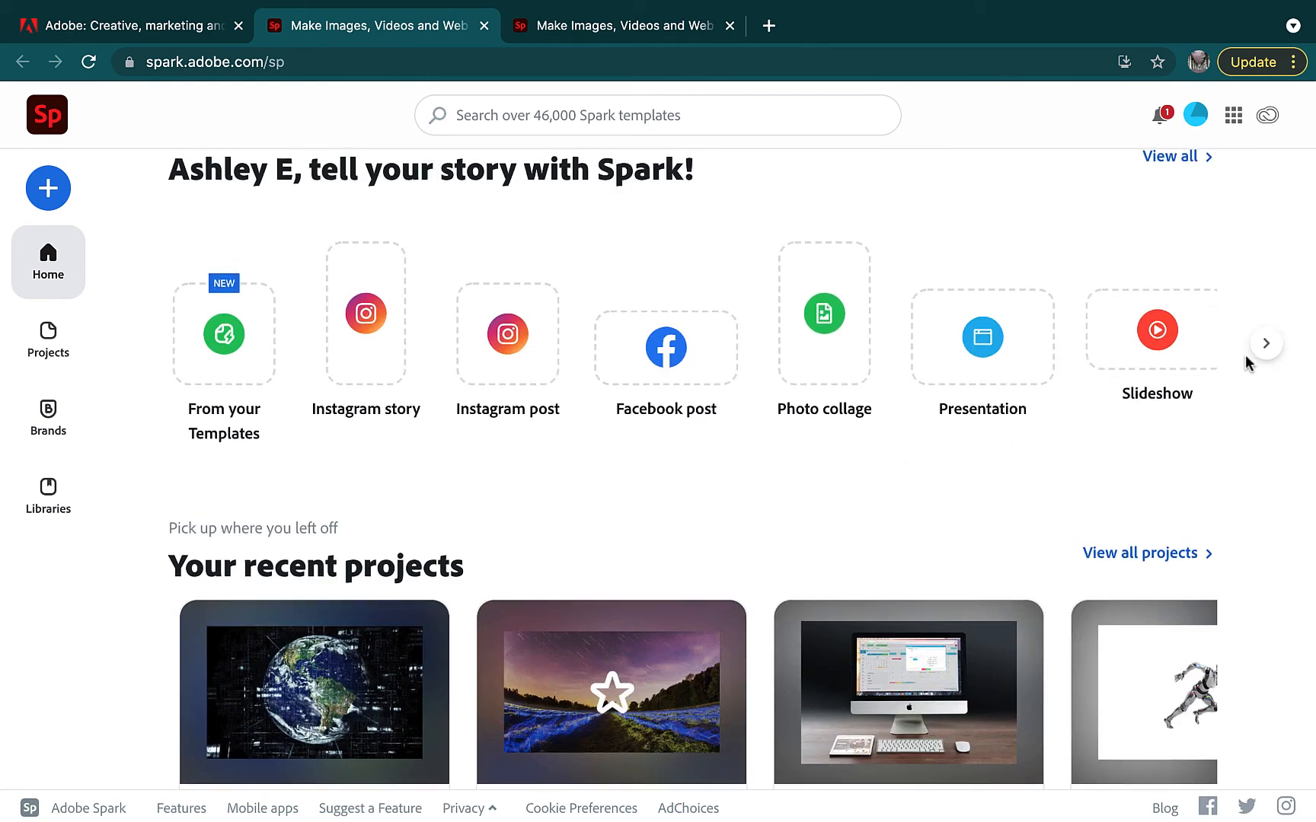
{"action": "left_click", "coordinate": [1265, 345]}
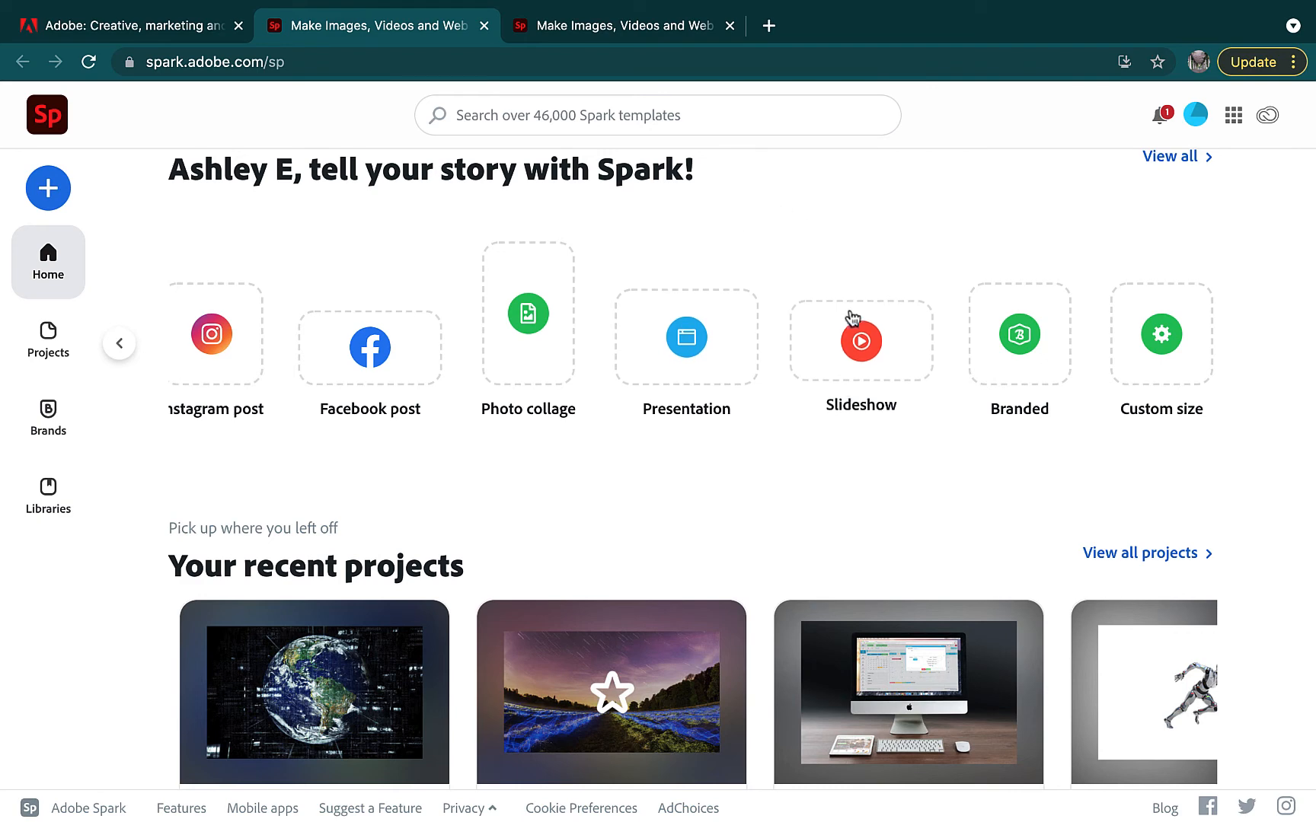
Start a Slideshow video without naming it, using the Show and Tell template
{"action": "left_click", "coordinate": [903, 352]}
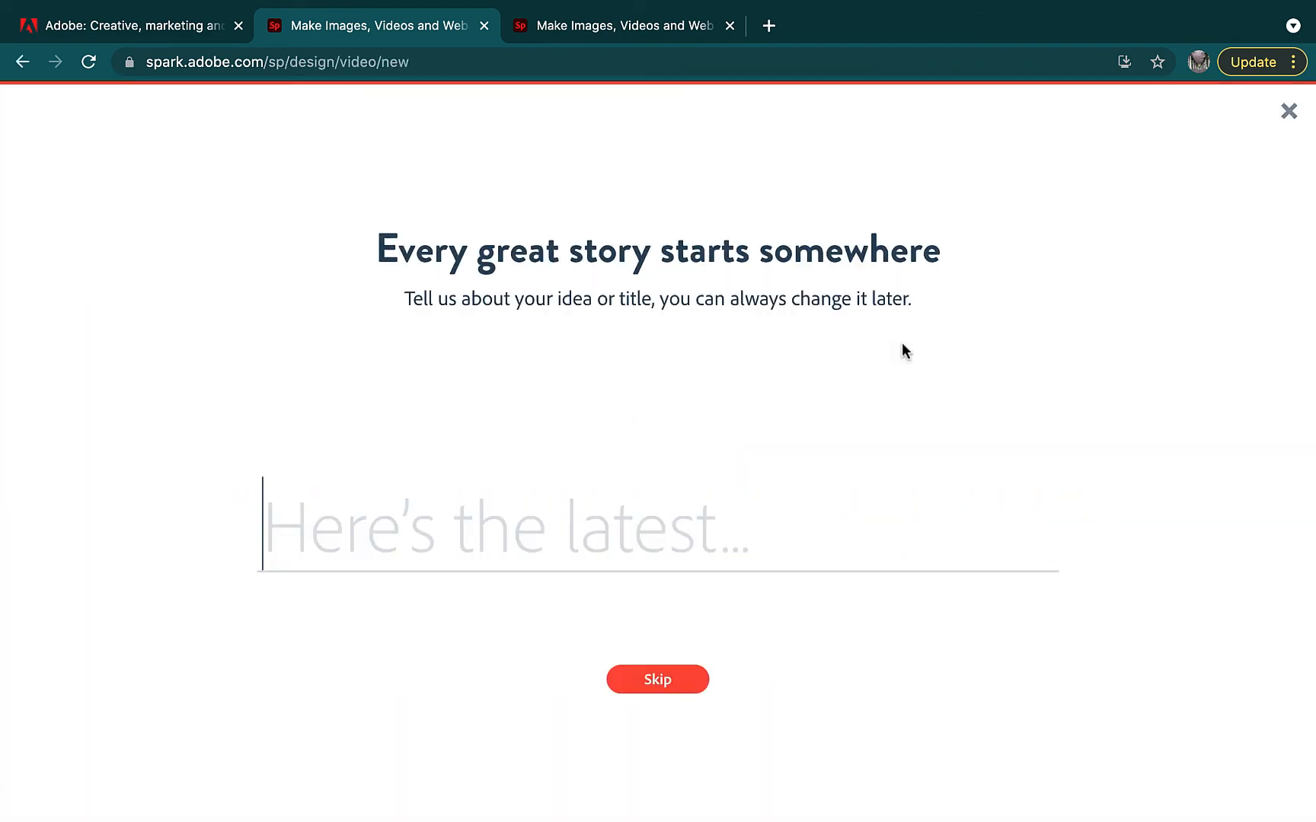
{"action": "left_click", "coordinate": [649, 679]}
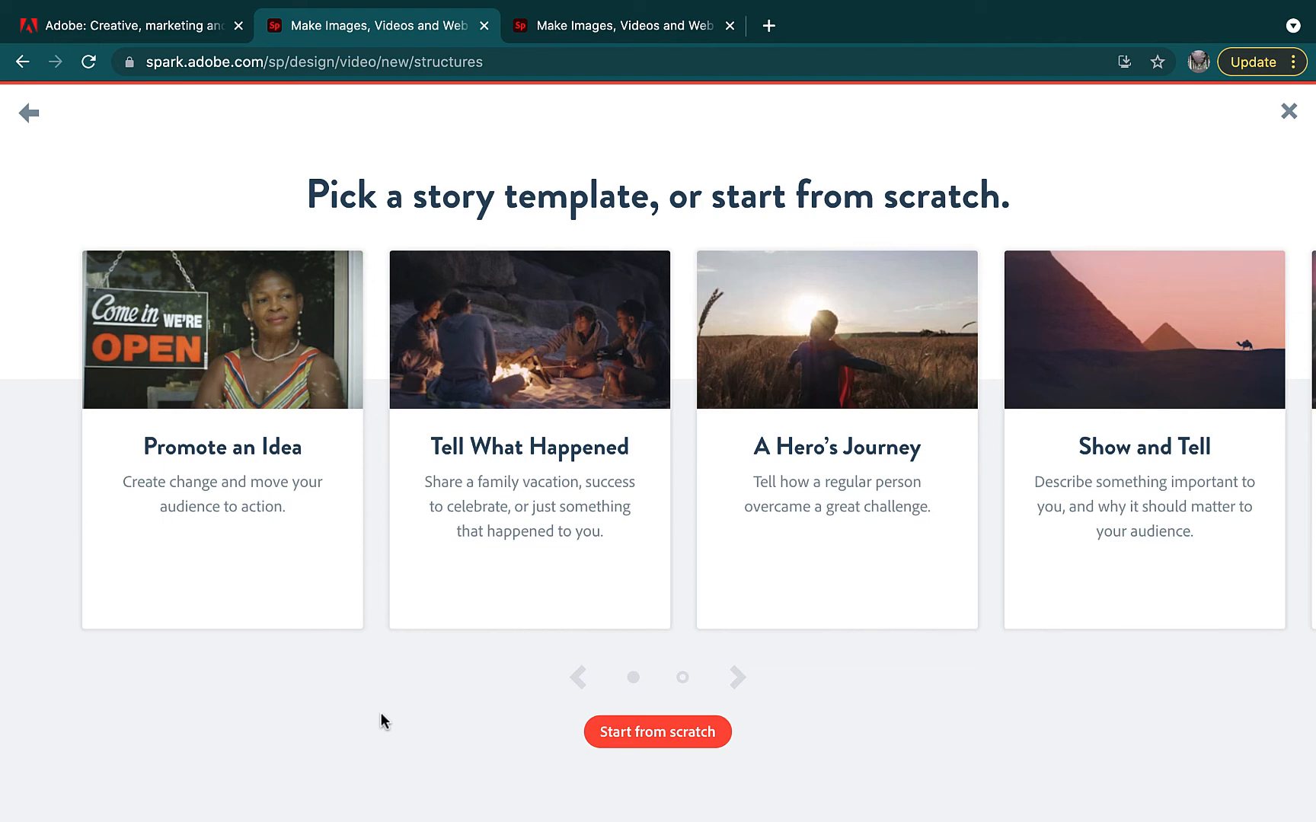
{"action": "mouse_move", "coordinate": [1104, 358]}
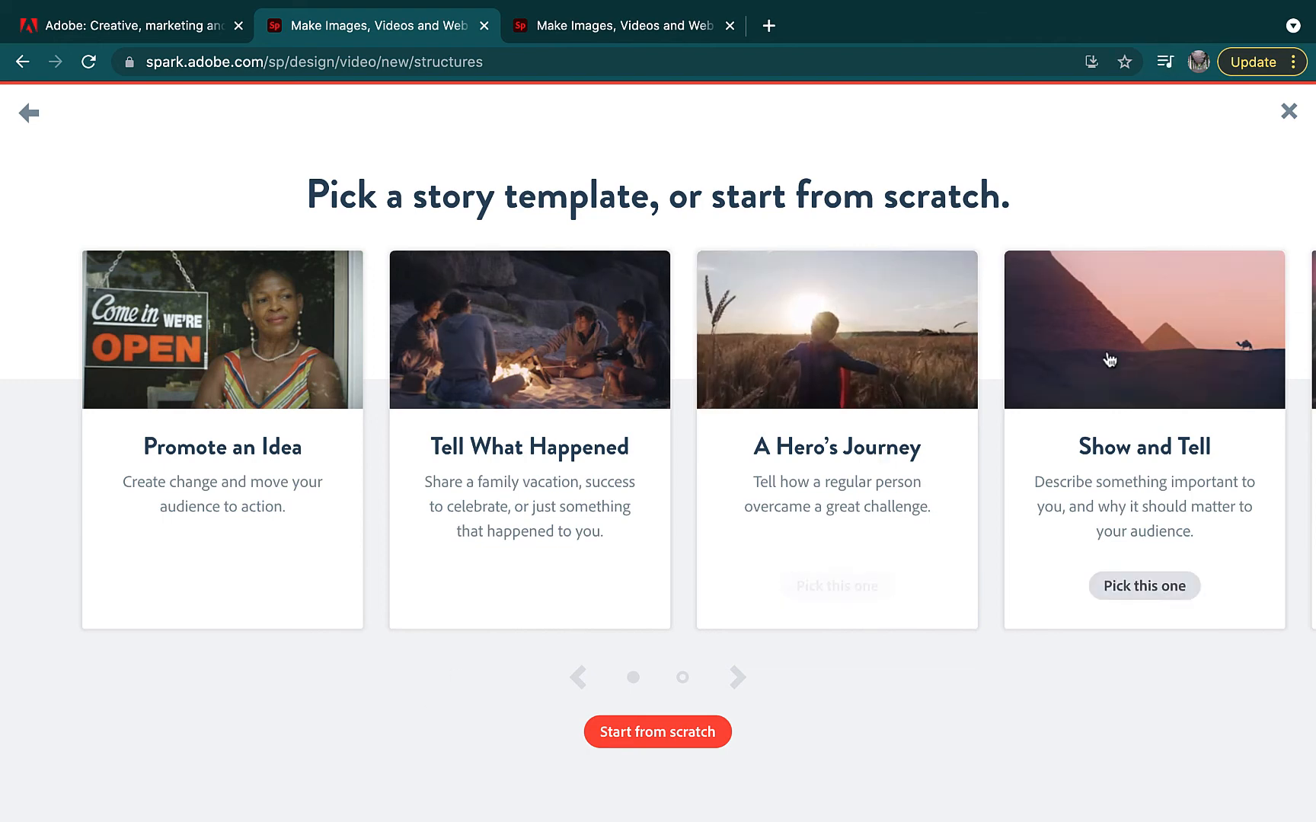
{"action": "left_click", "coordinate": [1136, 590]}
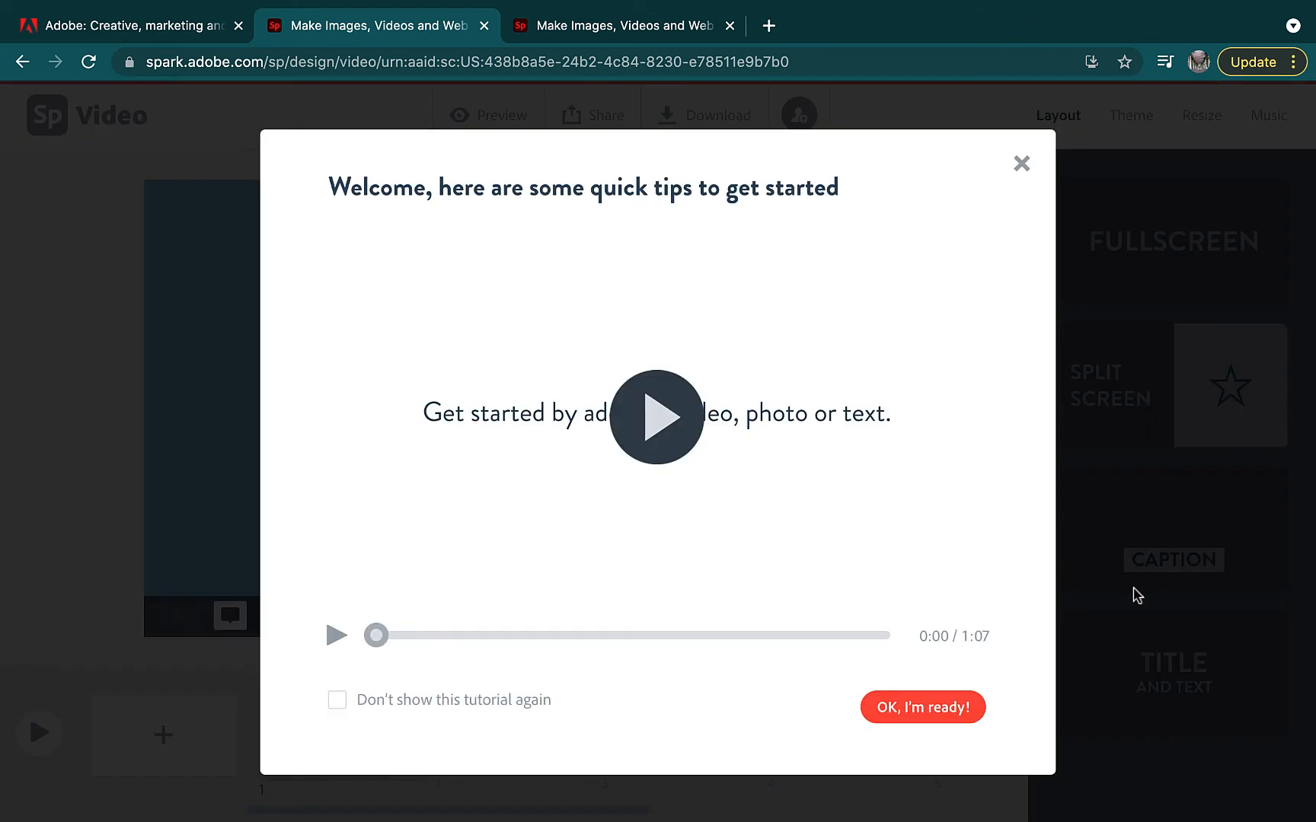
Dismiss the welcome tips and try Video and Text on the About me slide, adding nothing
{"action": "left_click", "coordinate": [1022, 164]}
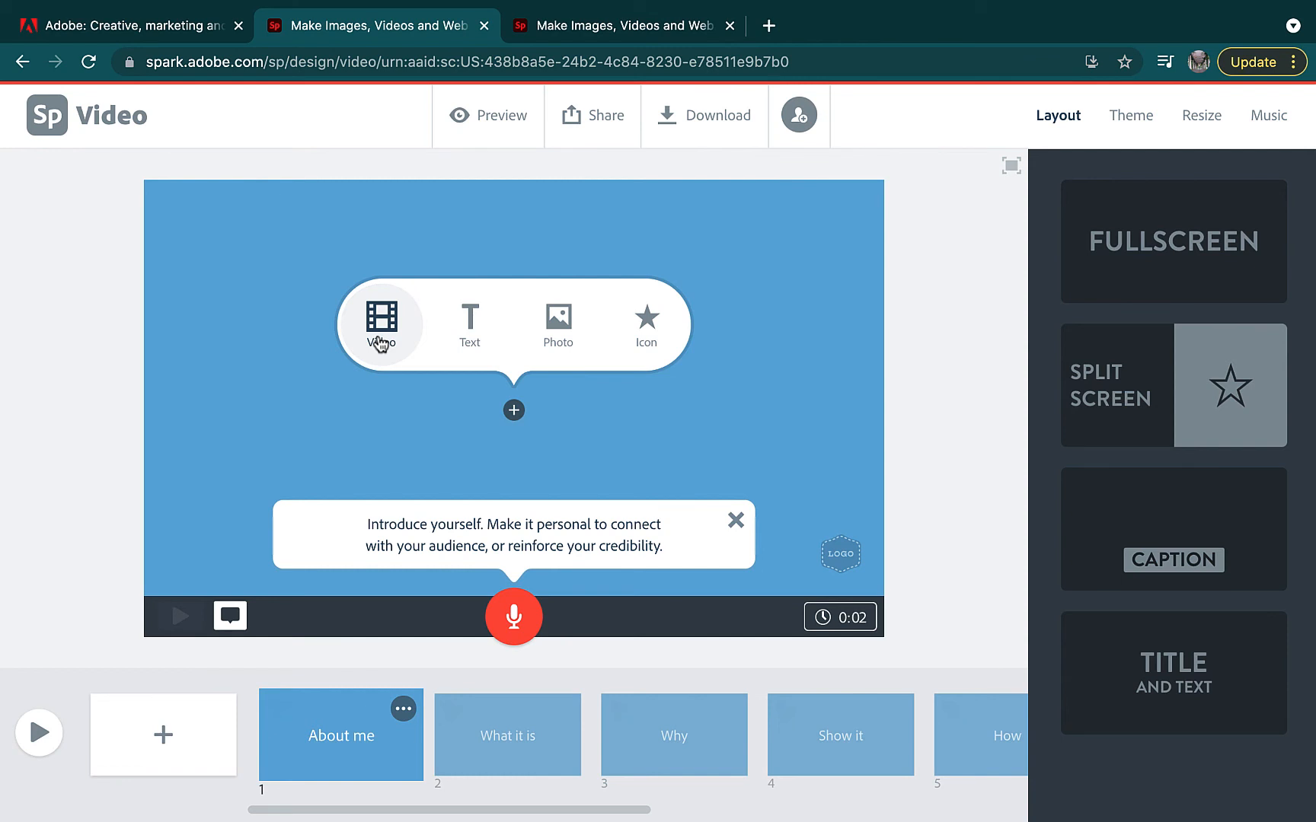
{"action": "left_click", "coordinate": [380, 343]}
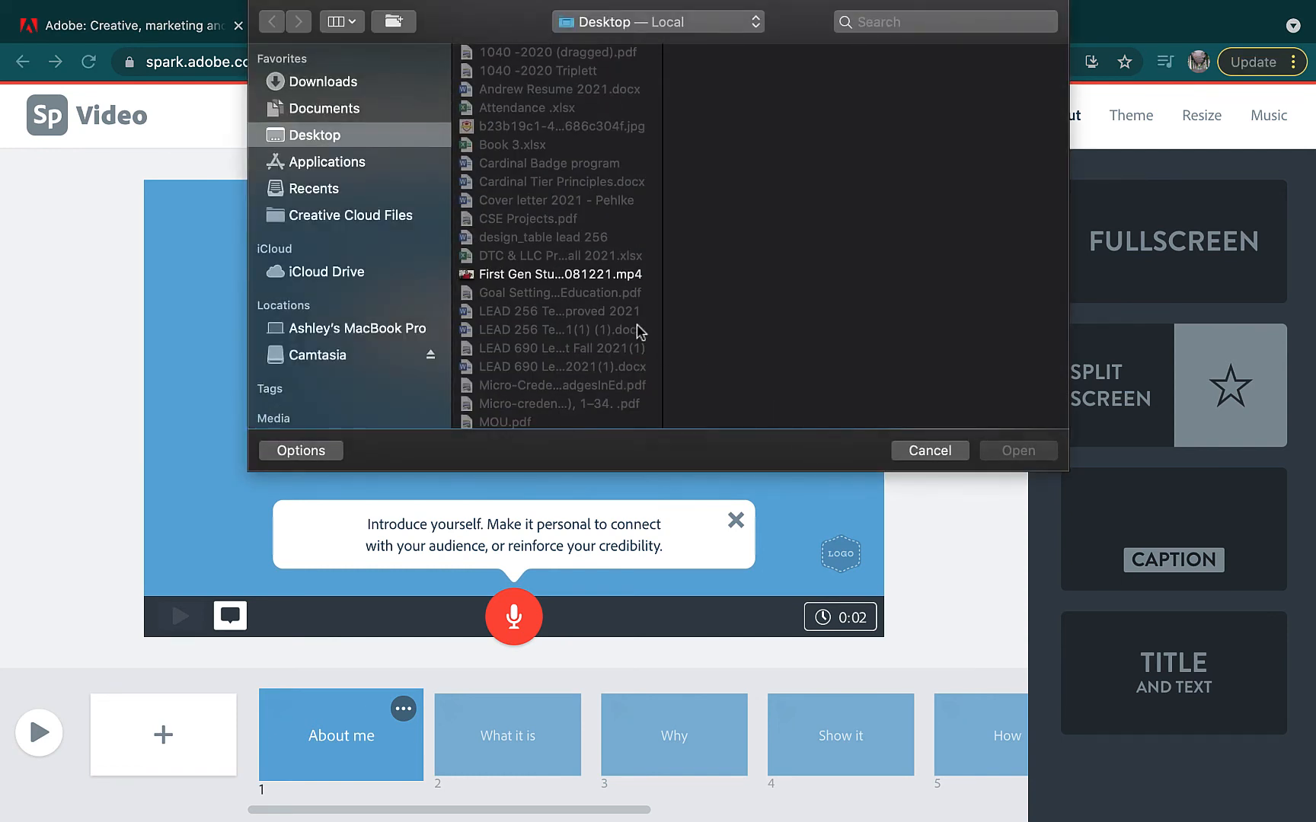
{"action": "left_click", "coordinate": [925, 457]}
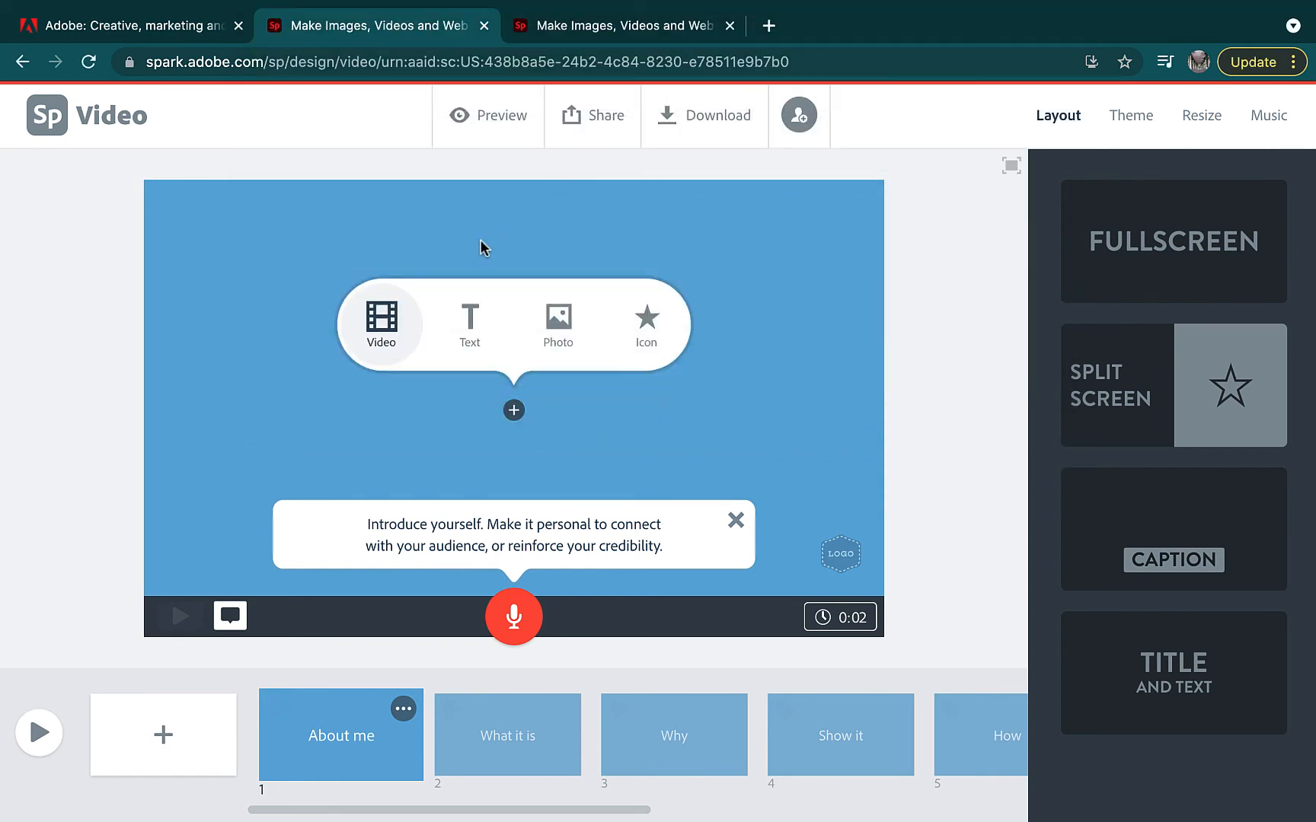
{"action": "left_click", "coordinate": [462, 320]}
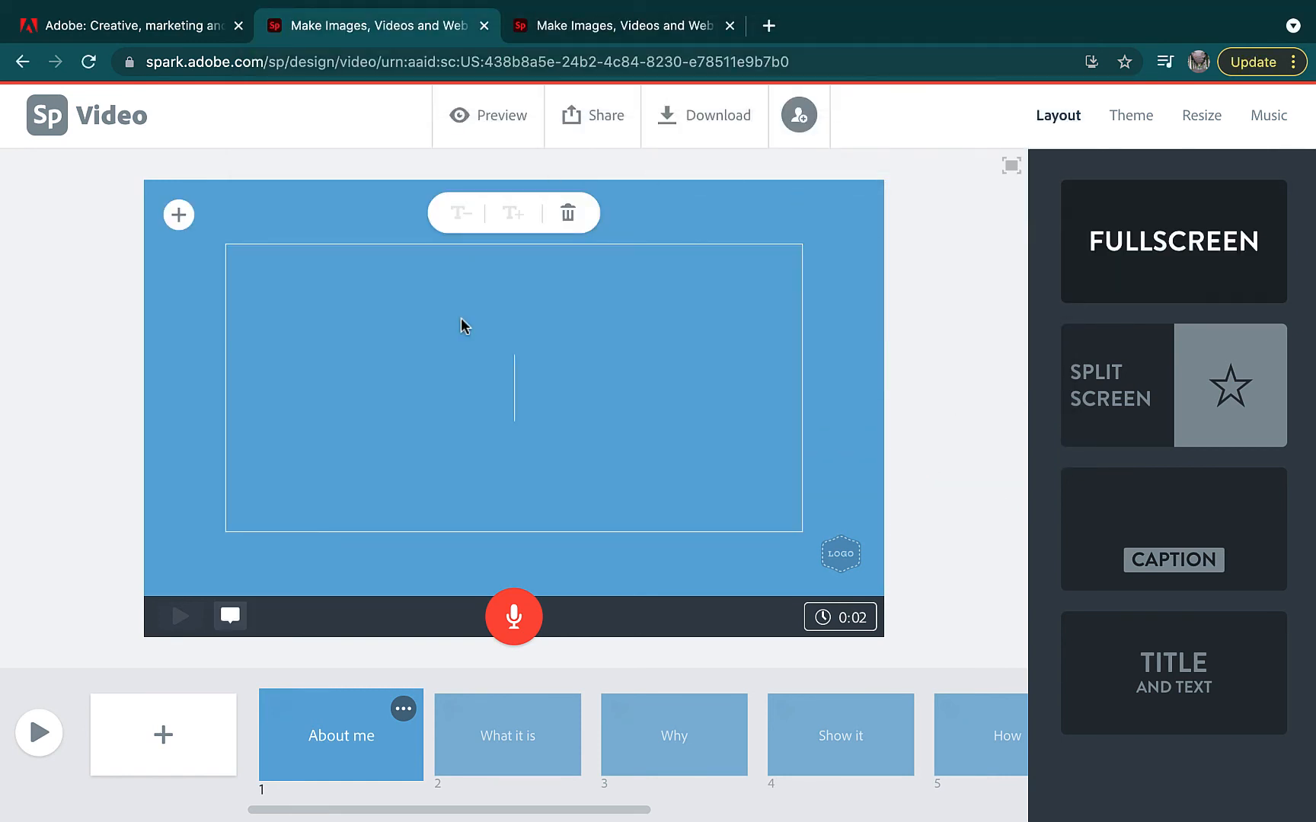
{"action": "left_click", "coordinate": [177, 215]}
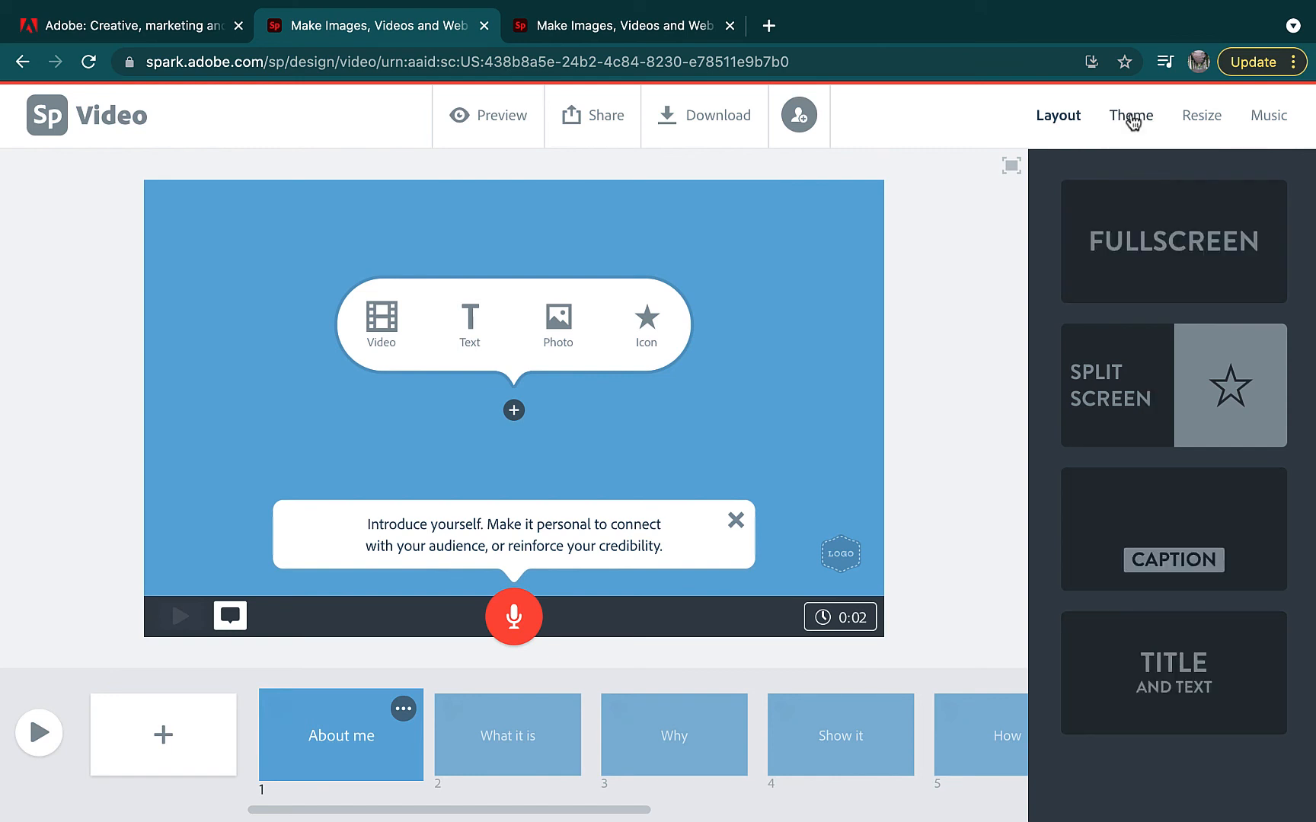
Apply the Focus theme and switch the background music from Wandering Guitar to Paris 20's
{"action": "left_click", "coordinate": [1131, 117]}
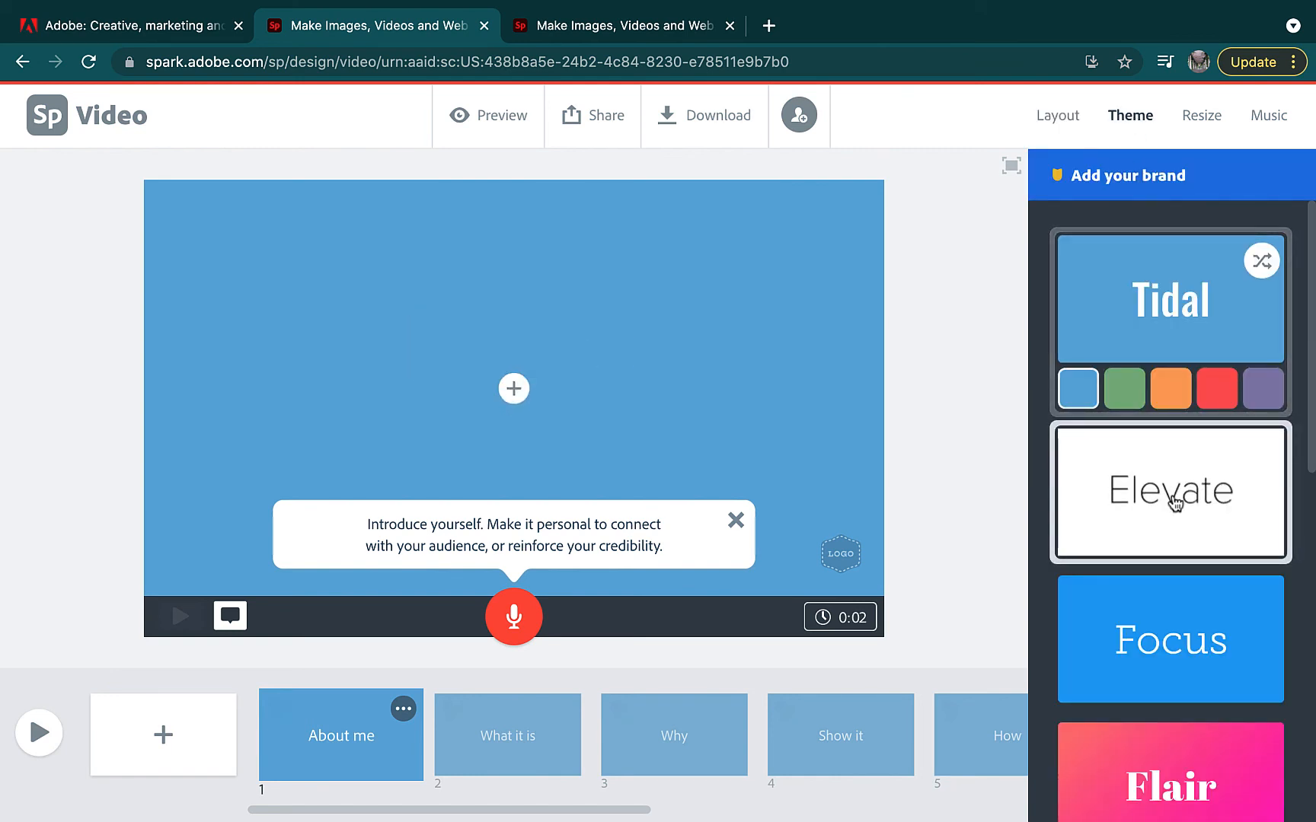
{"action": "left_click", "coordinate": [1157, 661]}
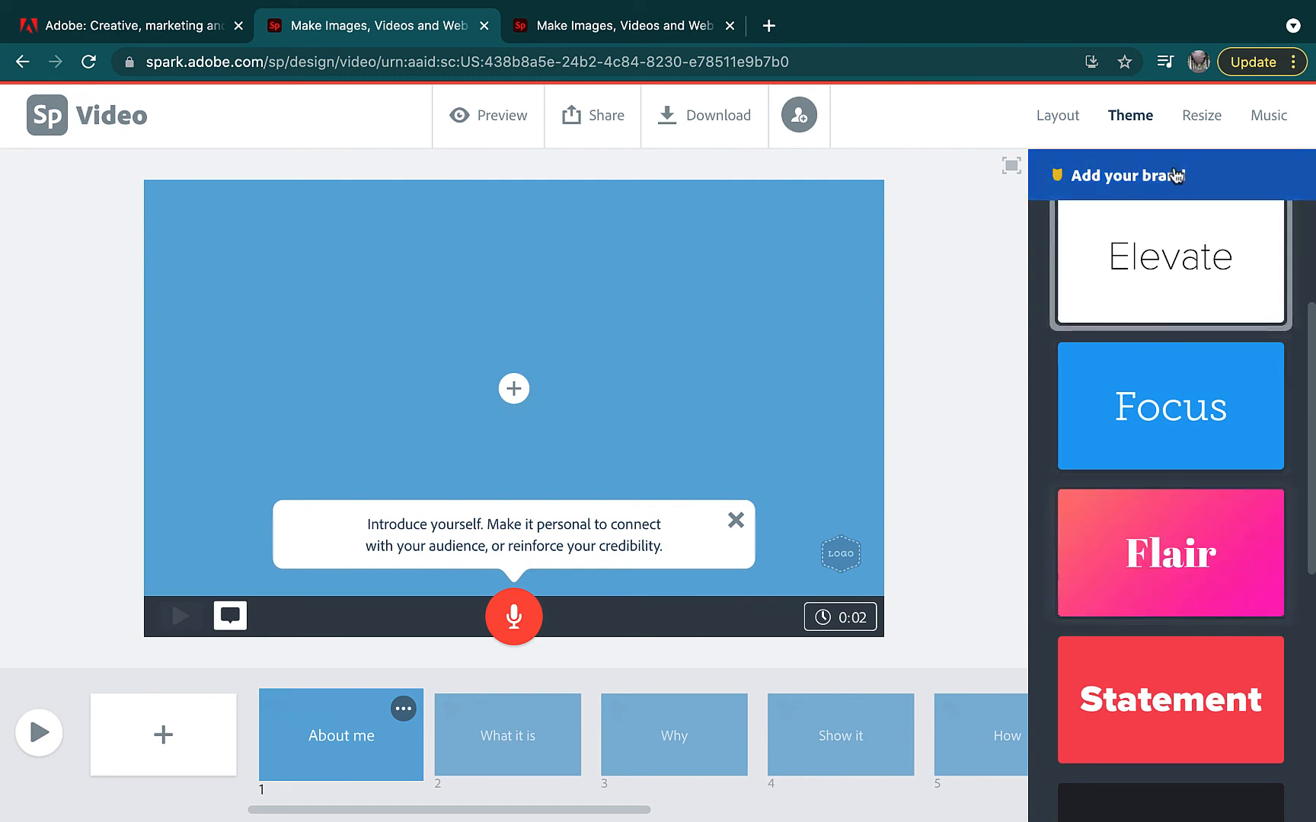
{"action": "left_click", "coordinate": [1203, 116]}
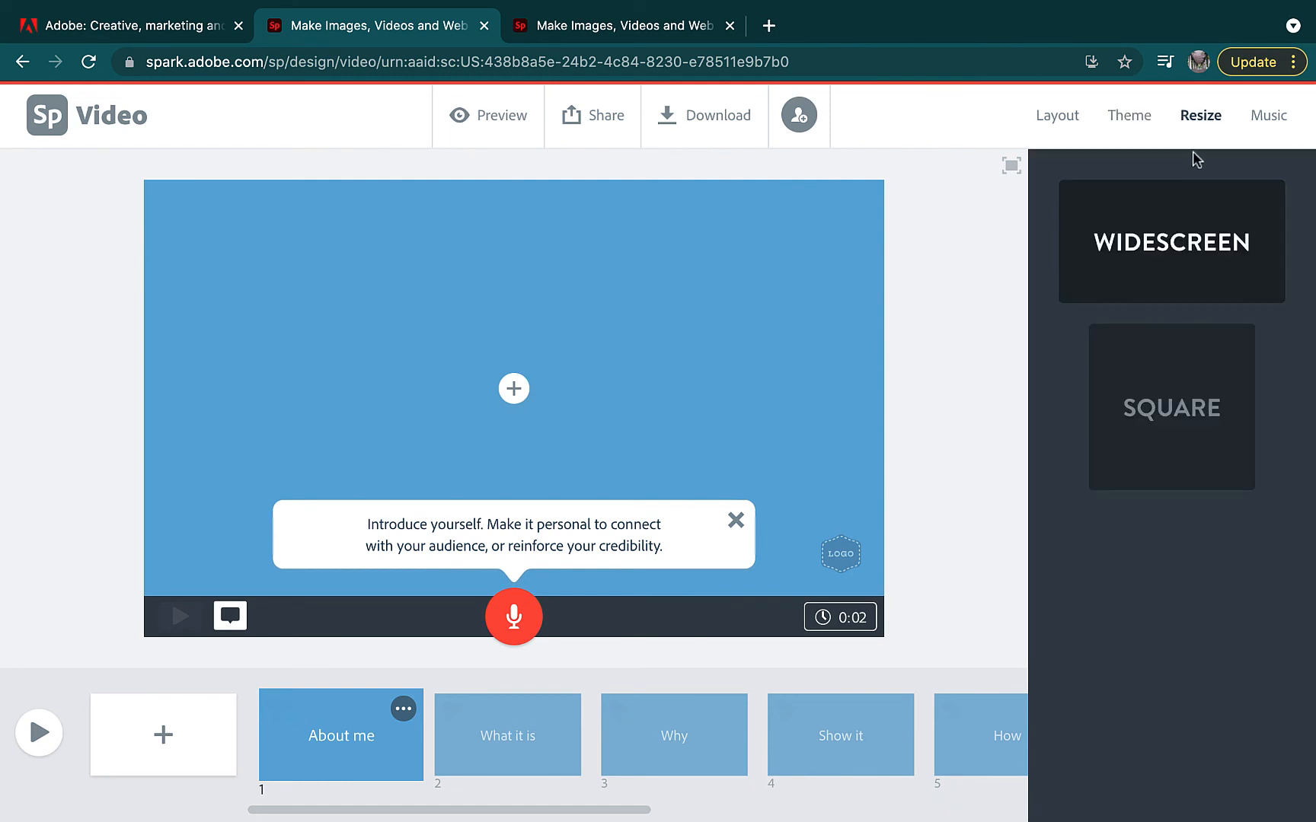
{"action": "left_click", "coordinate": [1270, 119]}
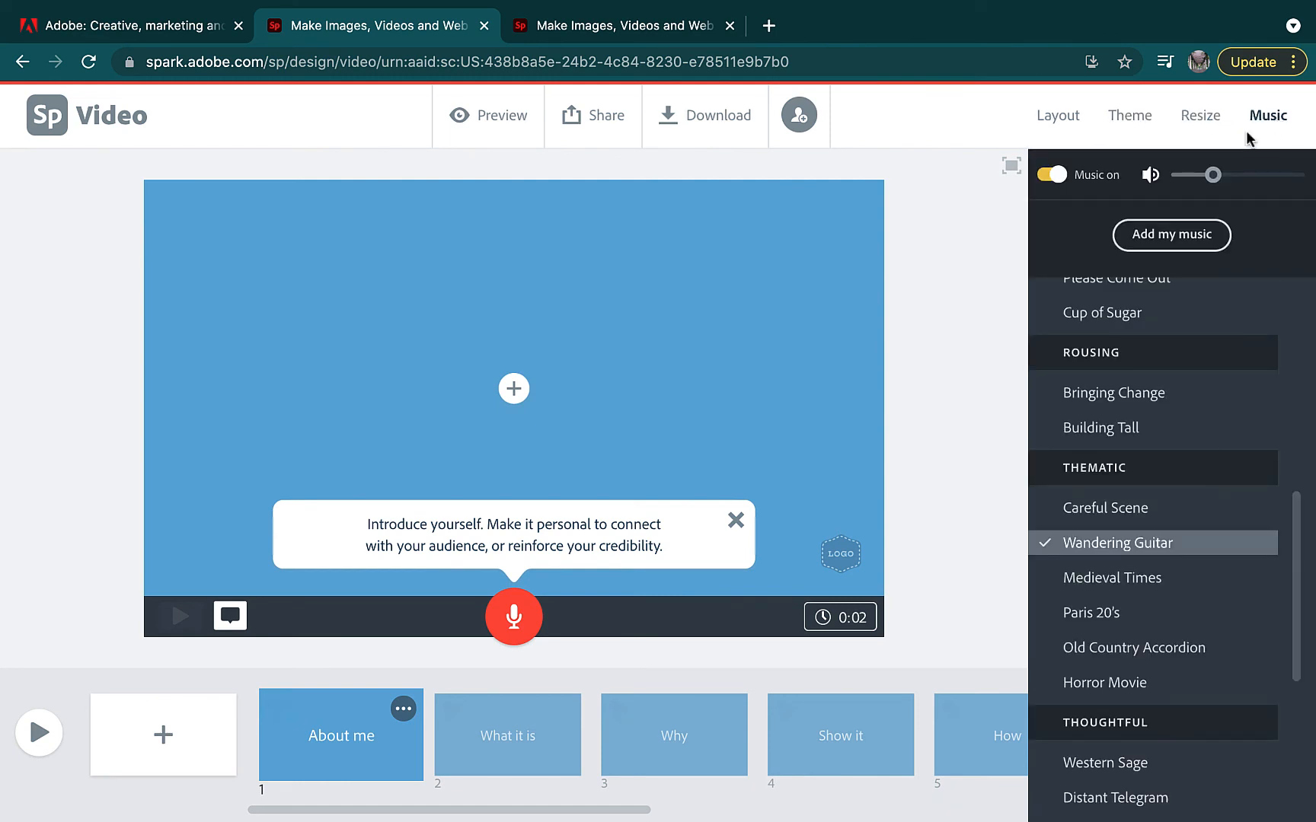
{"action": "scroll", "coordinate": [1111, 628], "scroll_direction": "down", "scroll_amount": 3}
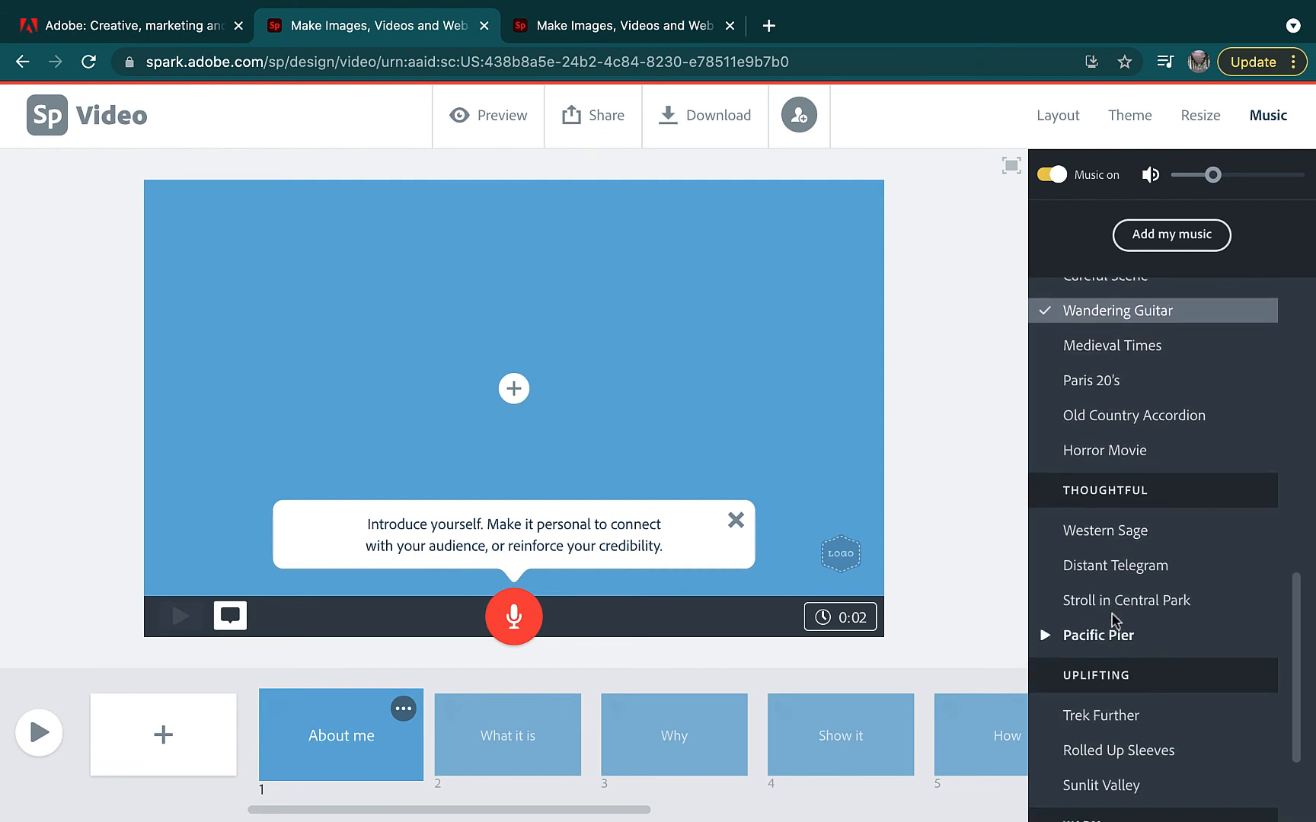
{"action": "left_click", "coordinate": [1109, 382]}
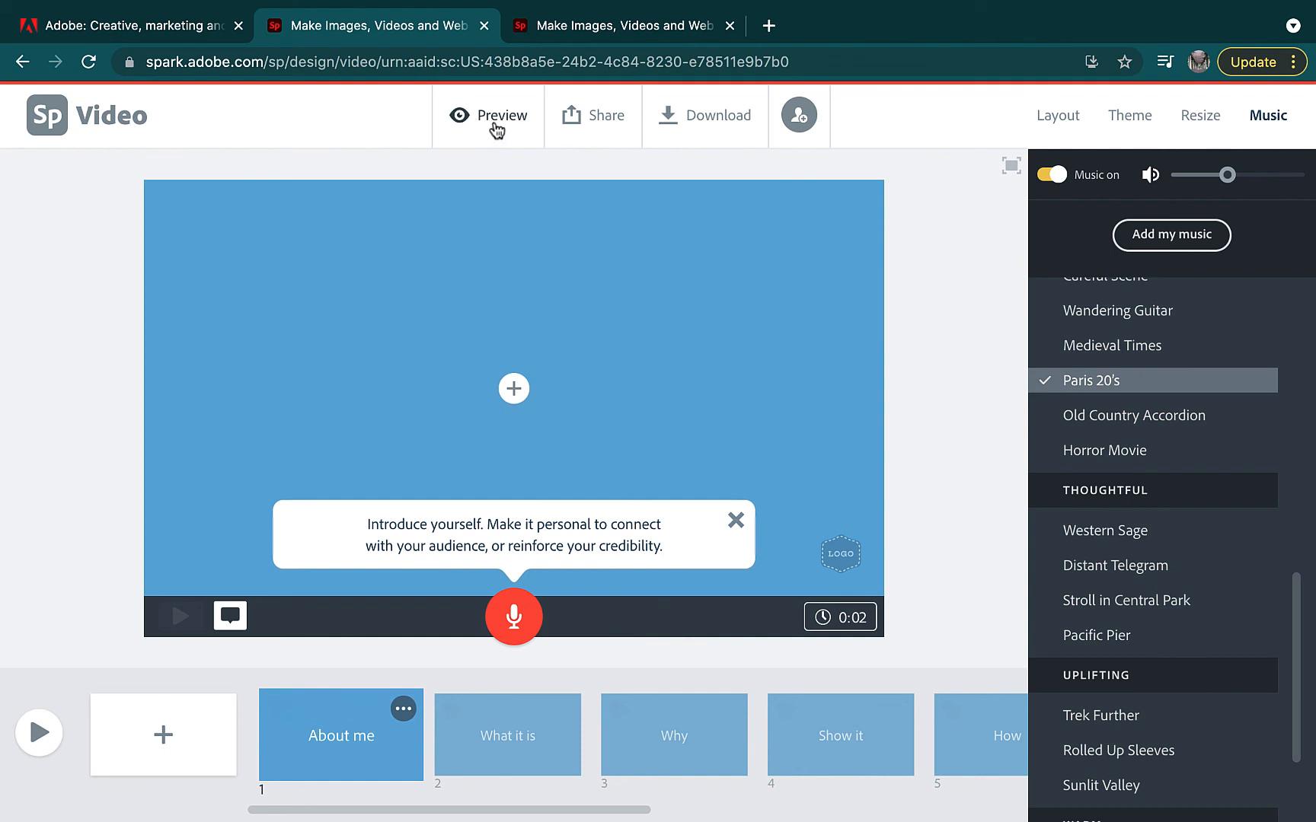
{"action": "left_click", "coordinate": [497, 122]}
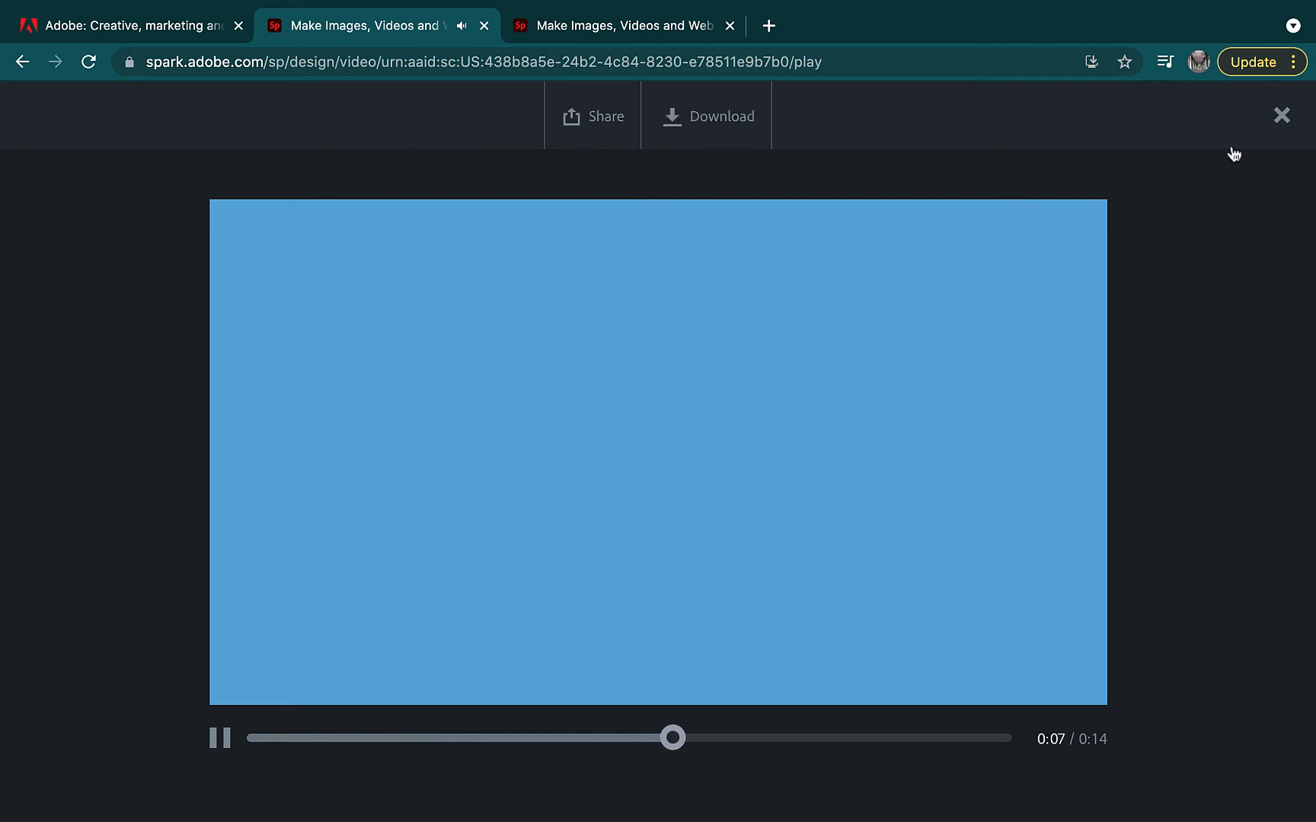
{"action": "left_click", "coordinate": [1282, 115]}
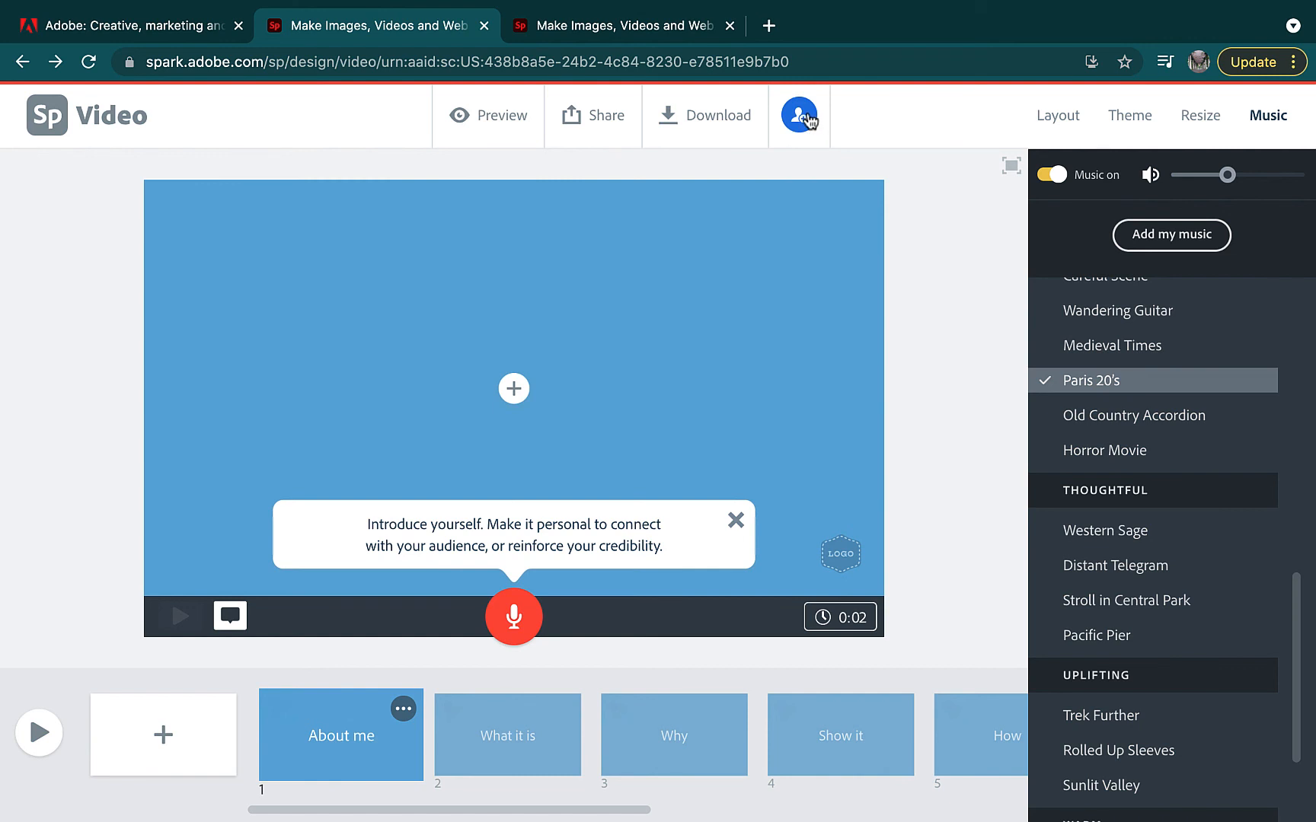
Open the collaborator invite dialog, close it without inviting anyone, and return to the adobe.com tab
{"action": "left_click", "coordinate": [807, 120]}
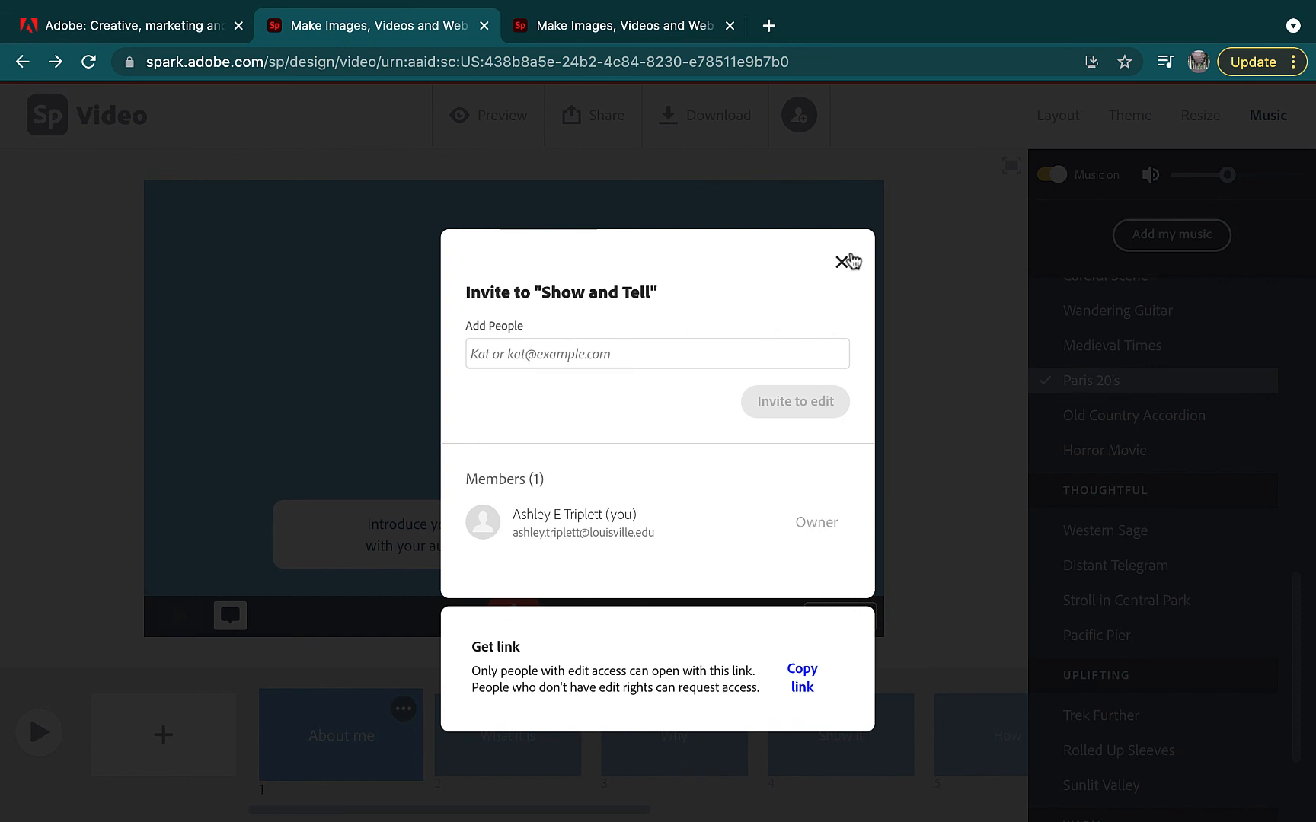
{"action": "left_click", "coordinate": [761, 355]}
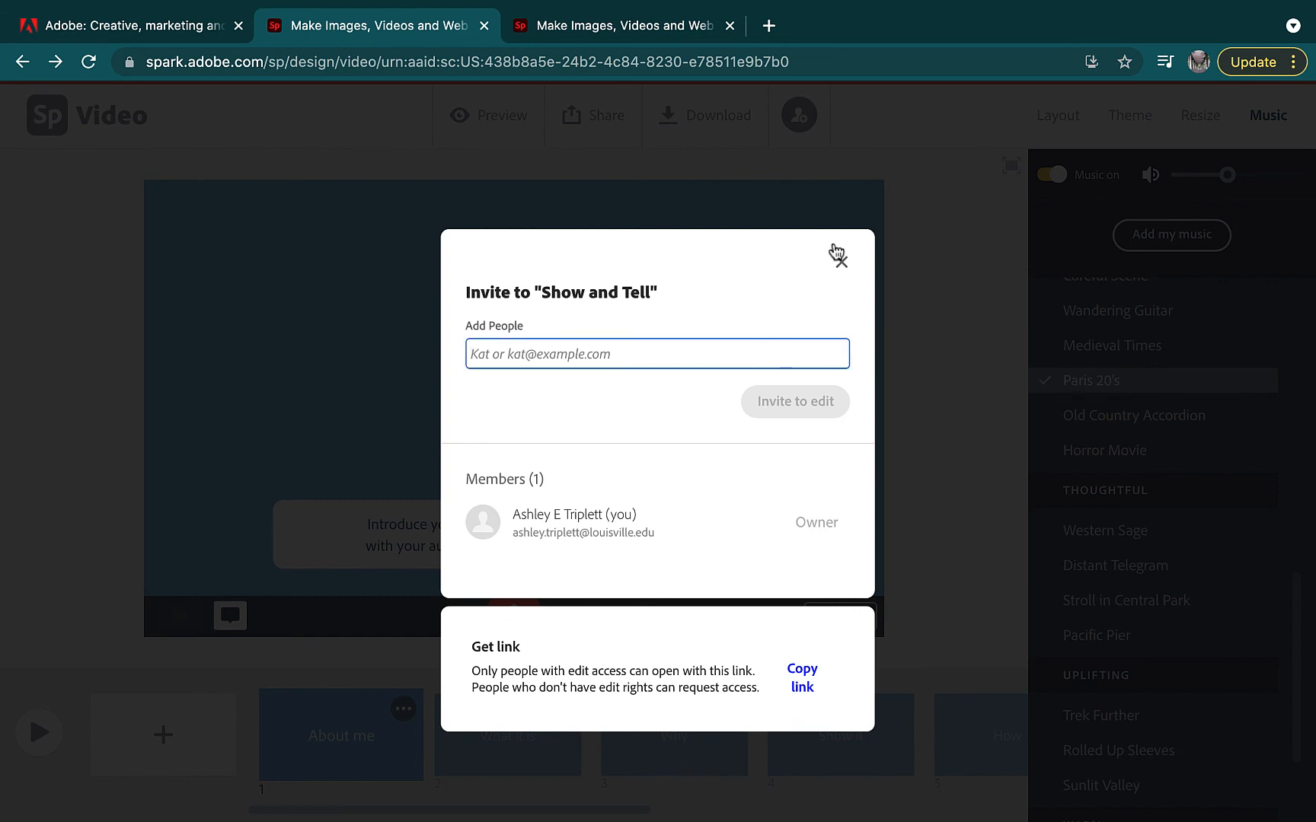
{"action": "left_click", "coordinate": [842, 266]}
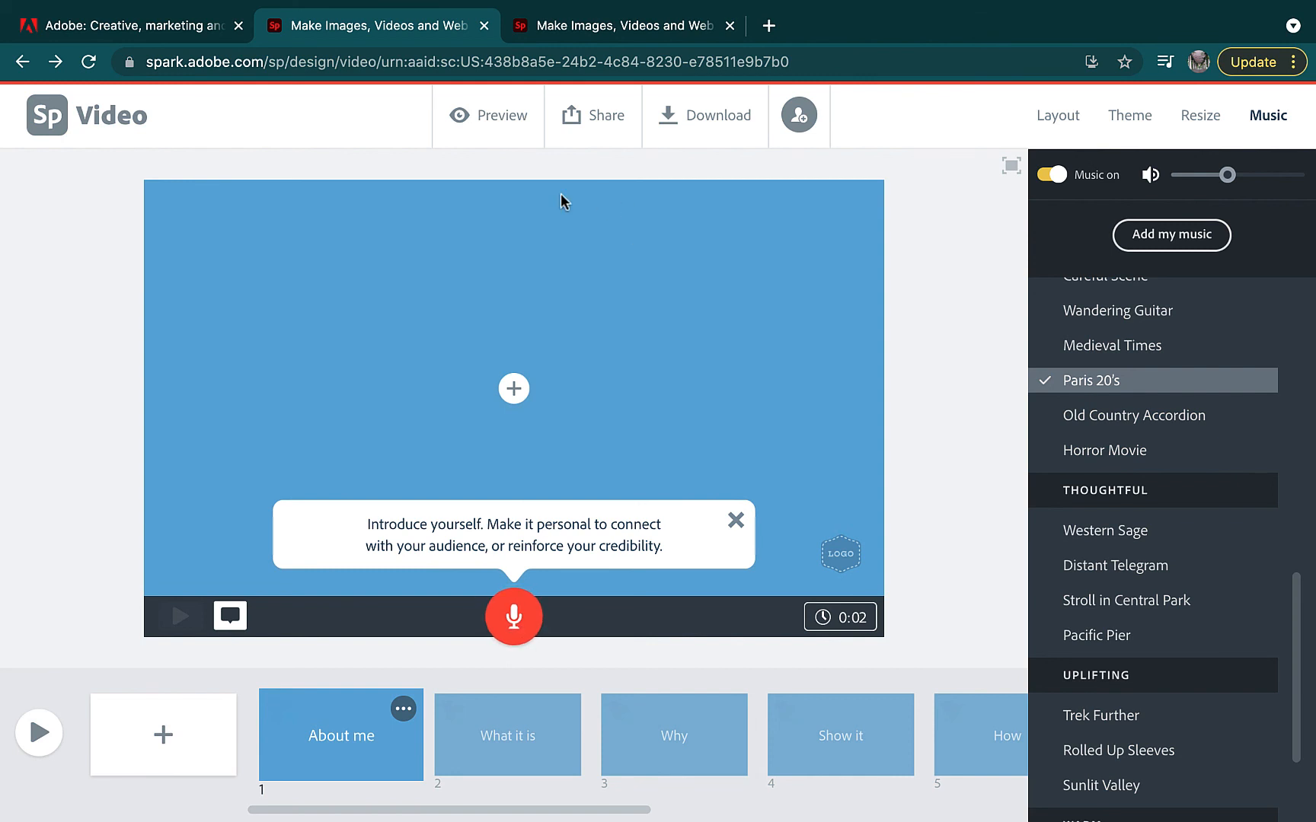
{"action": "left_click", "coordinate": [156, 33]}
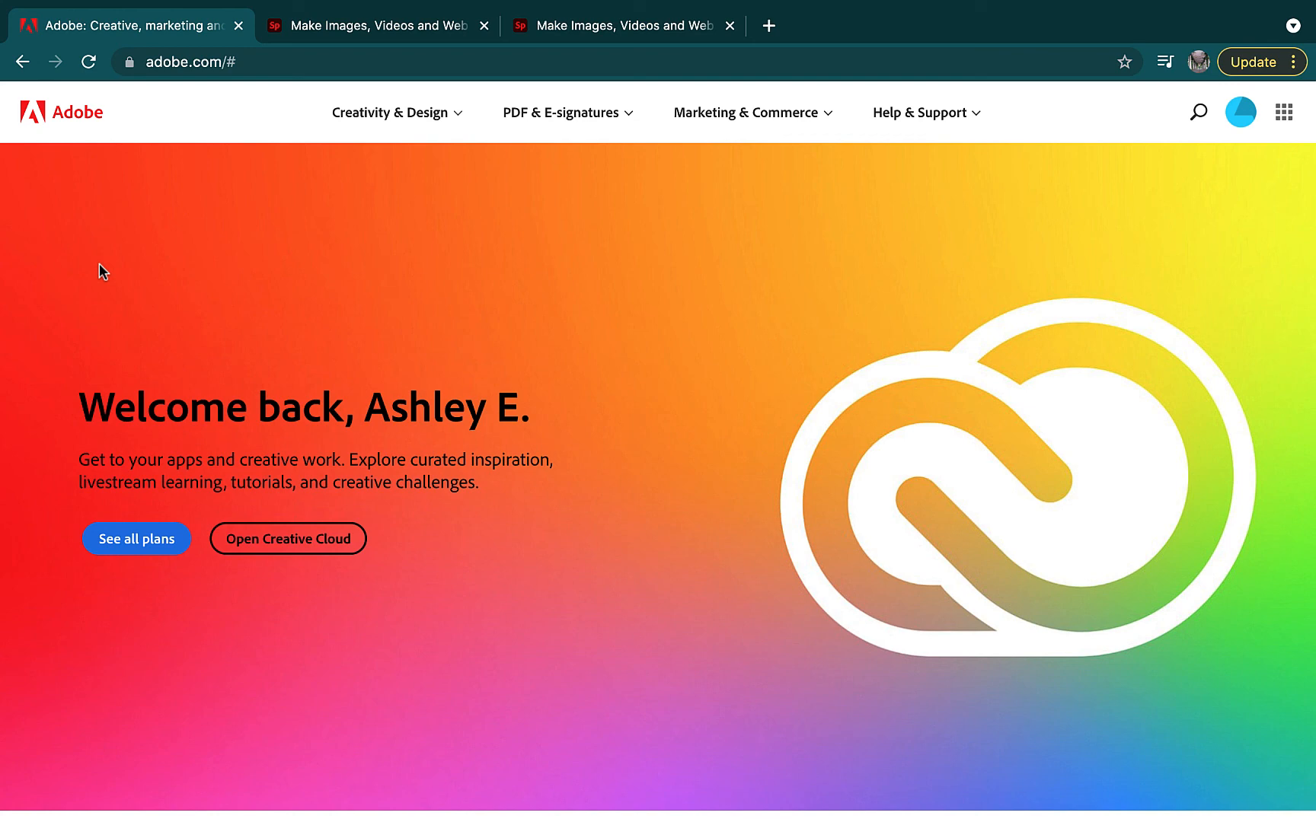
Search 'u of l dtc' in a new tab and open the Digital Transformation Center home page
{"action": "mouse_move", "coordinate": [77, 4]}
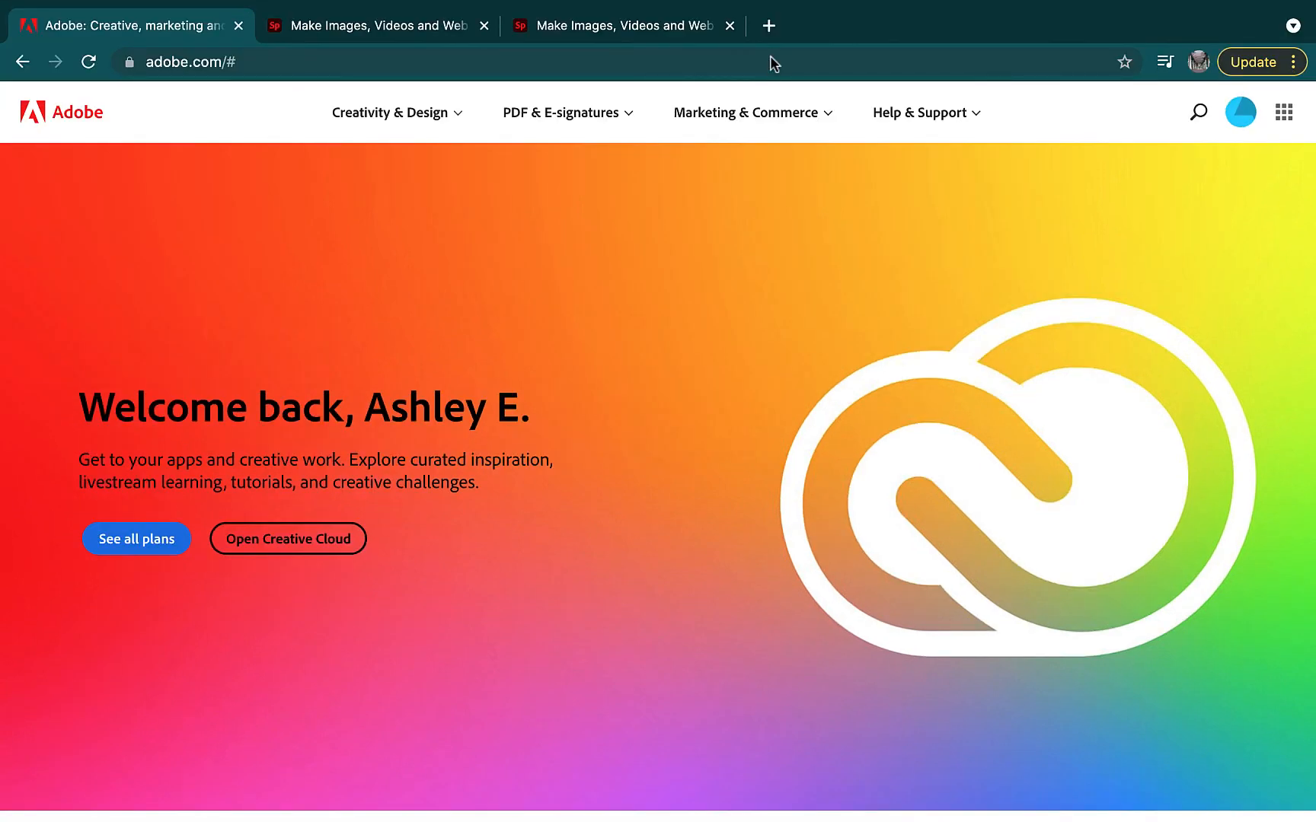
{"action": "left_click", "coordinate": [769, 25]}
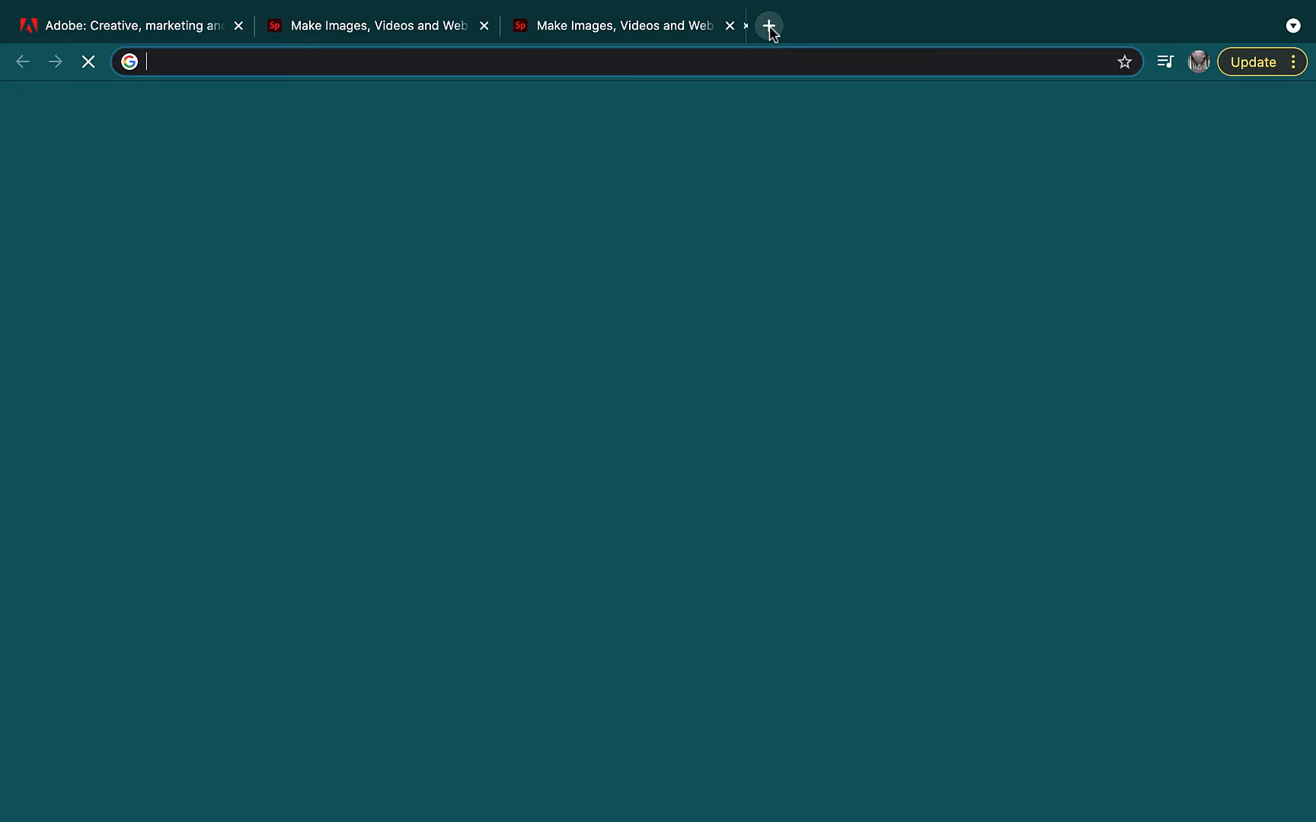
{"action": "type", "text": "u of l dtc"}
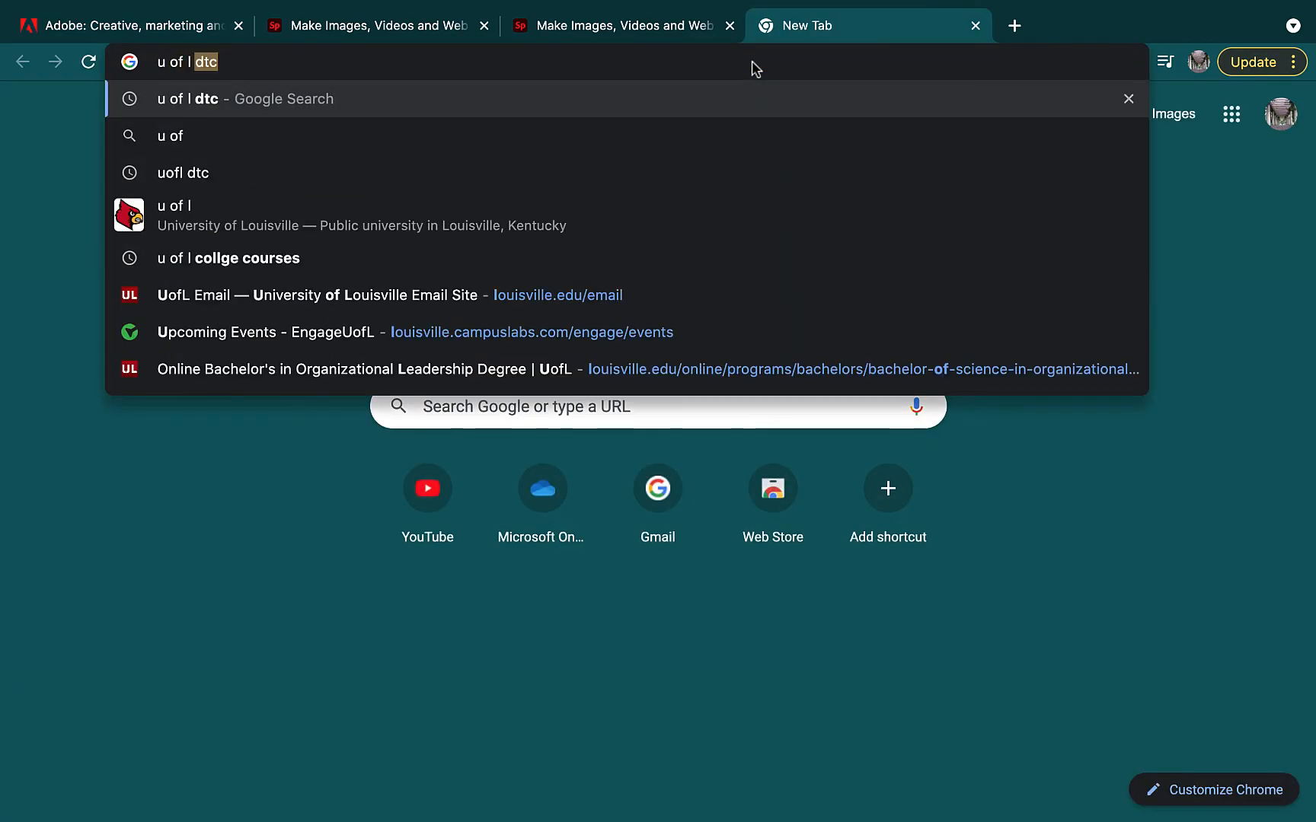
{"action": "key", "text": "Return"}
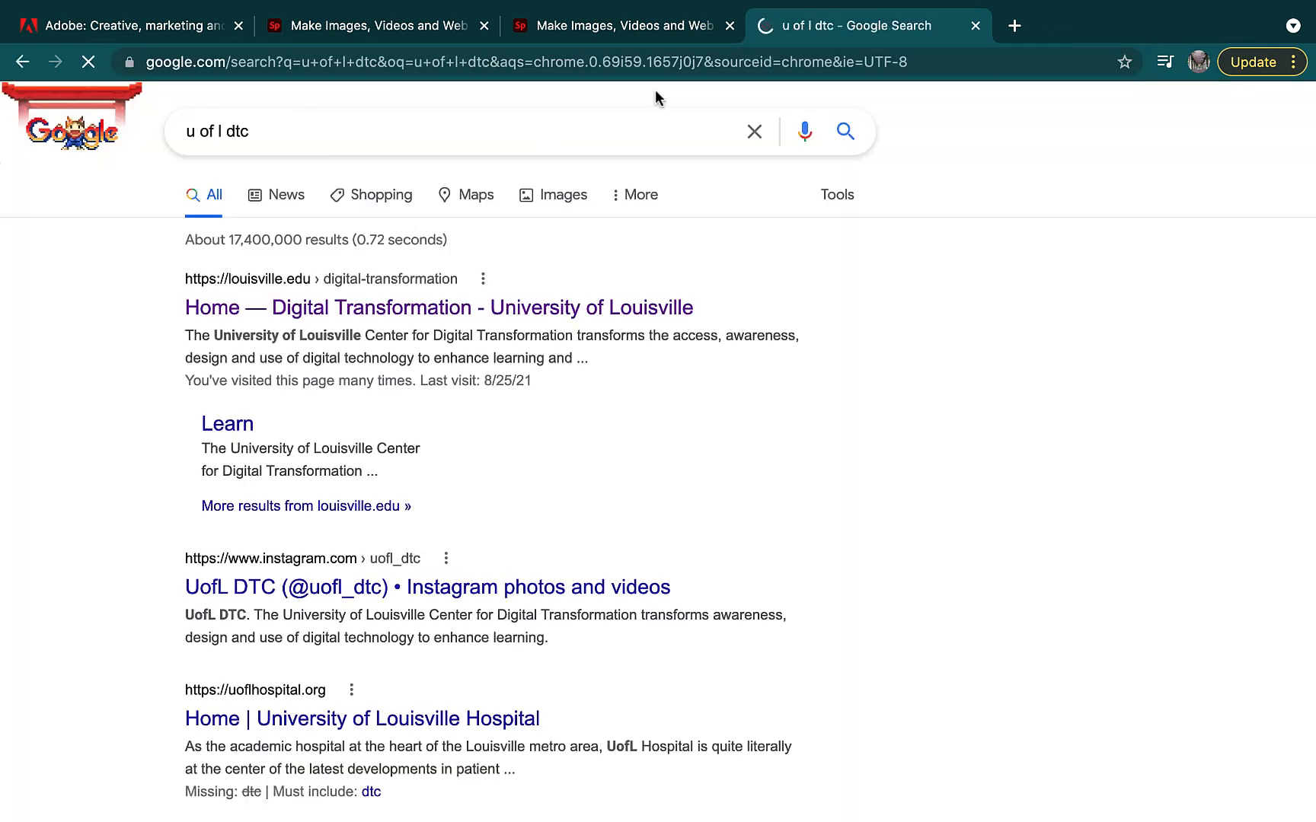
{"action": "left_click", "coordinate": [389, 307]}
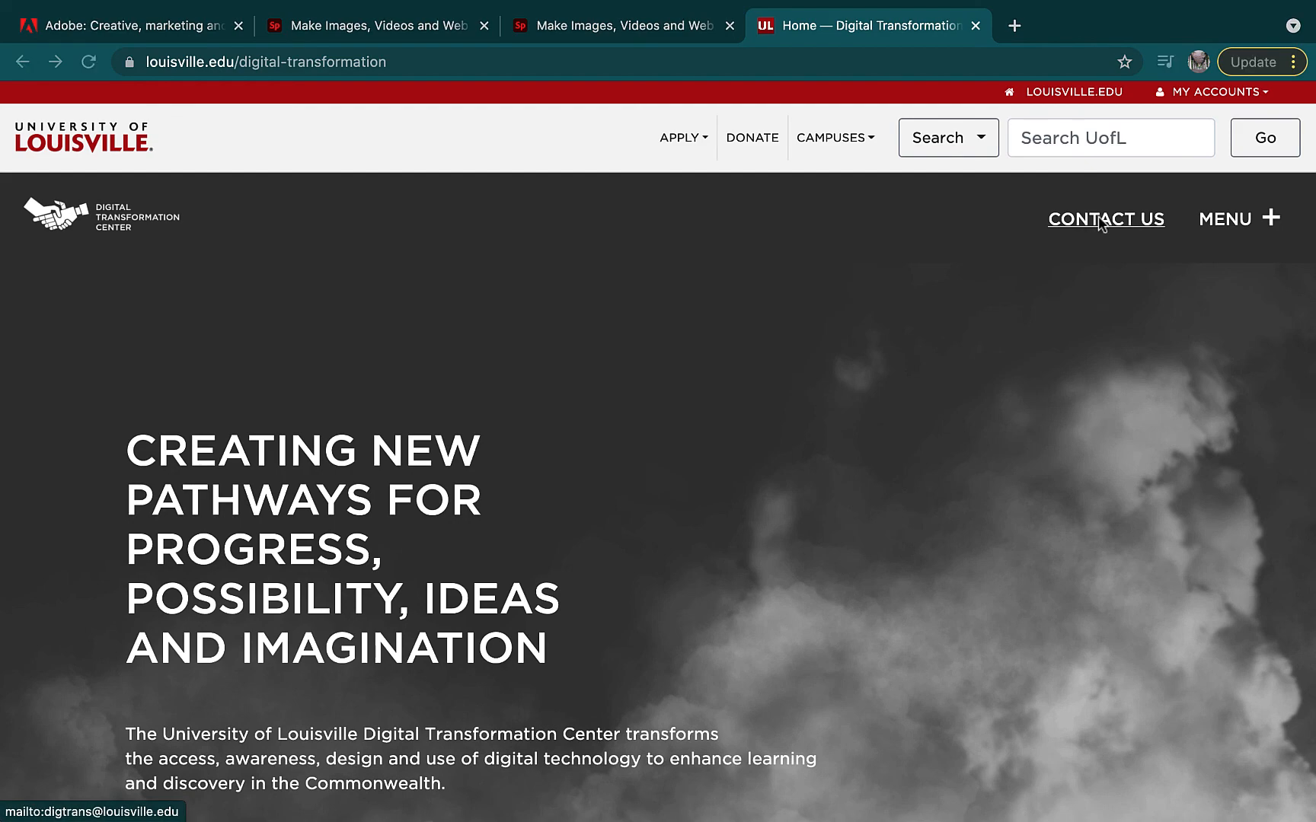
Start an e-mail through CONTACT US, then take Chrome out of full screen
{"action": "left_click", "coordinate": [1101, 221]}
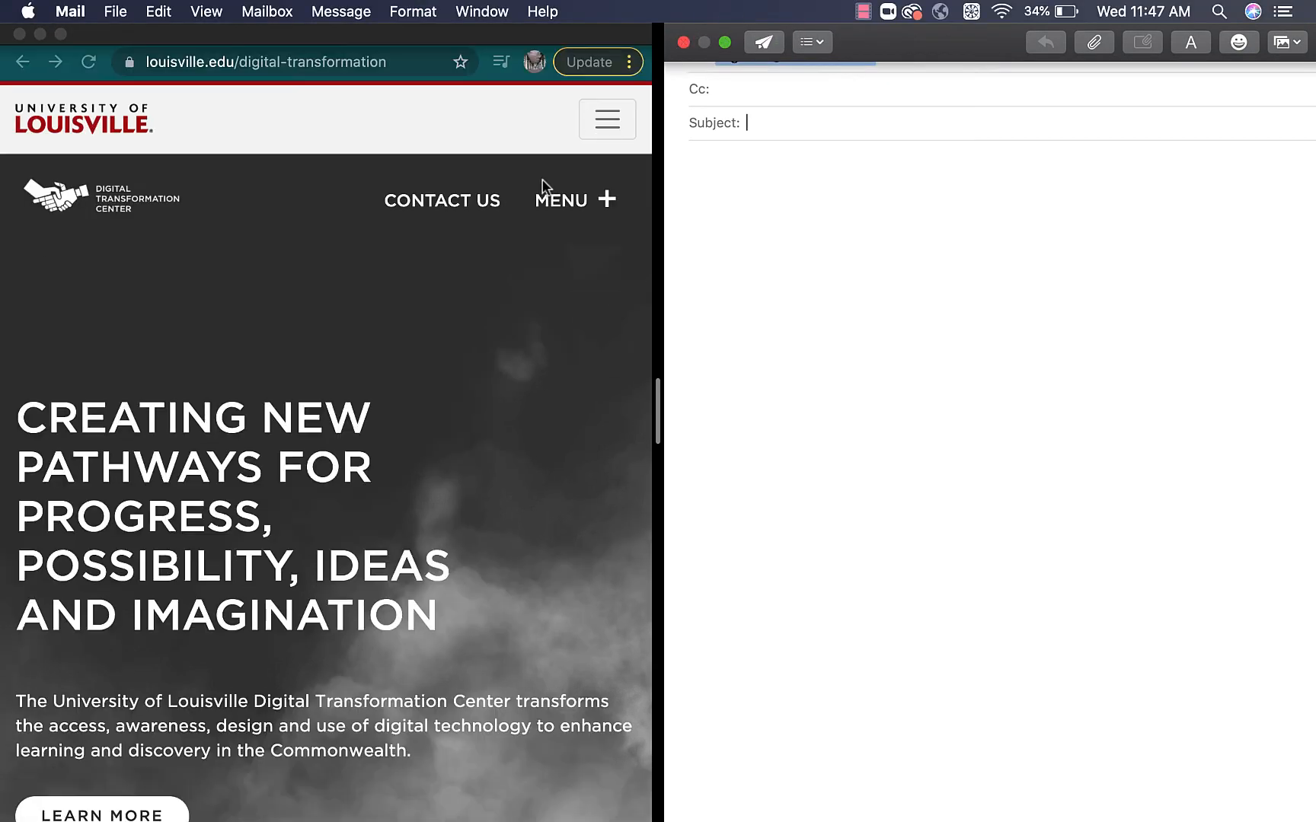
{"action": "left_click", "coordinate": [543, 181]}
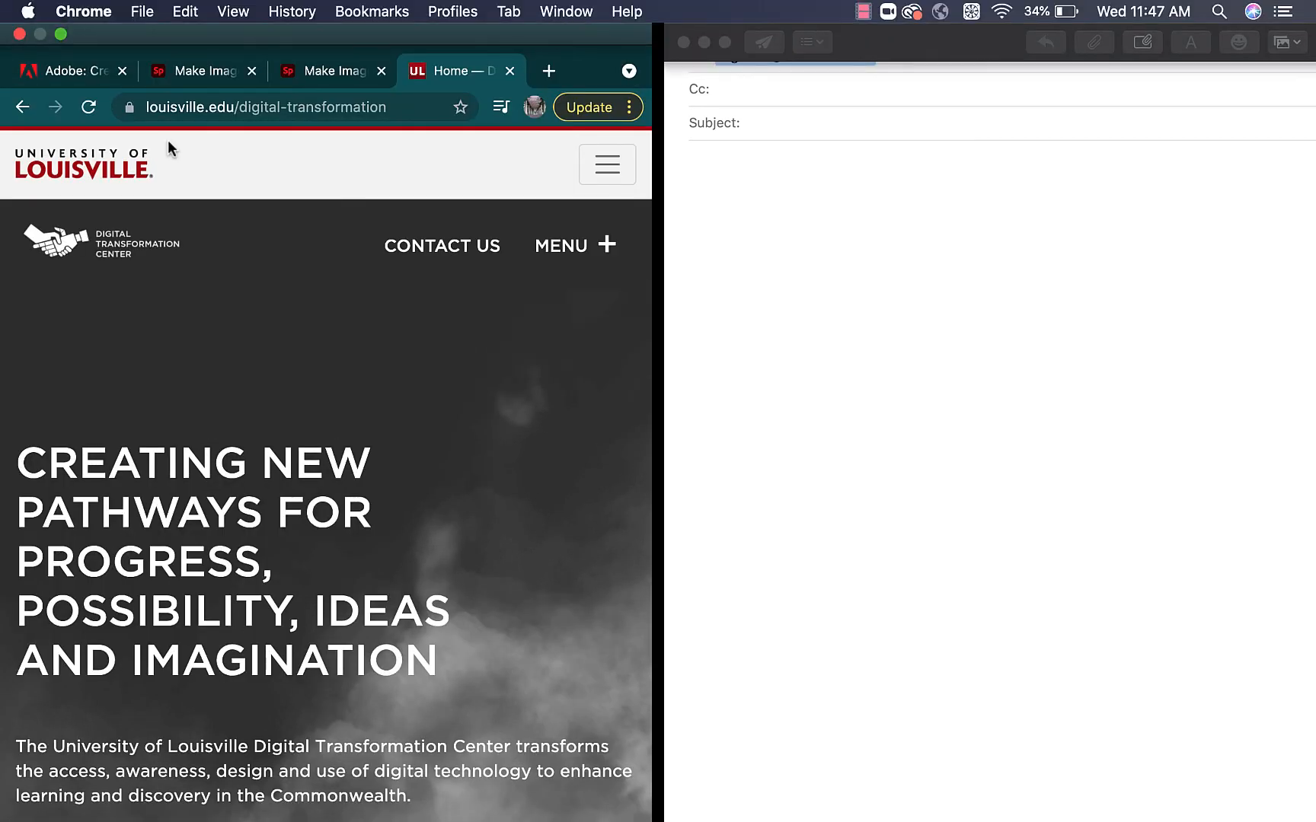
{"action": "left_click", "coordinate": [61, 35]}
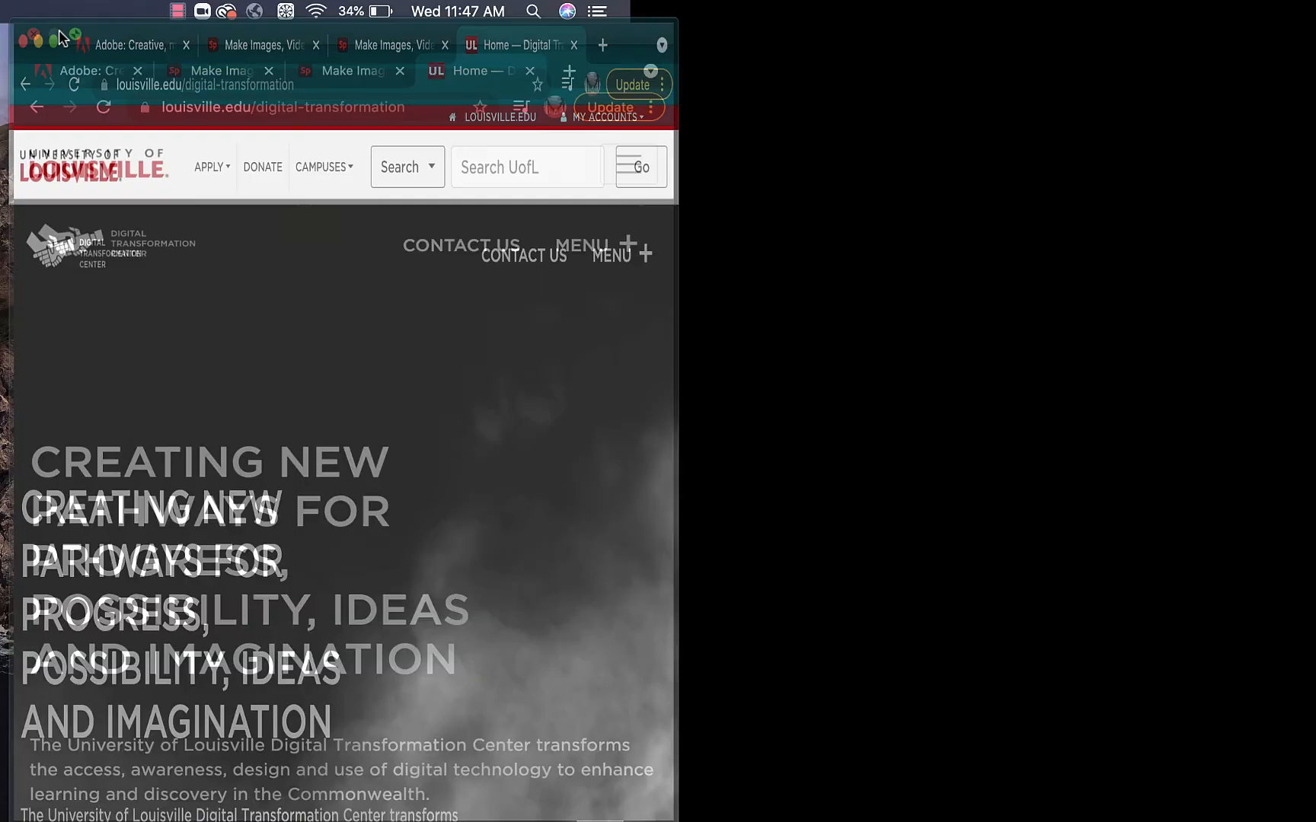